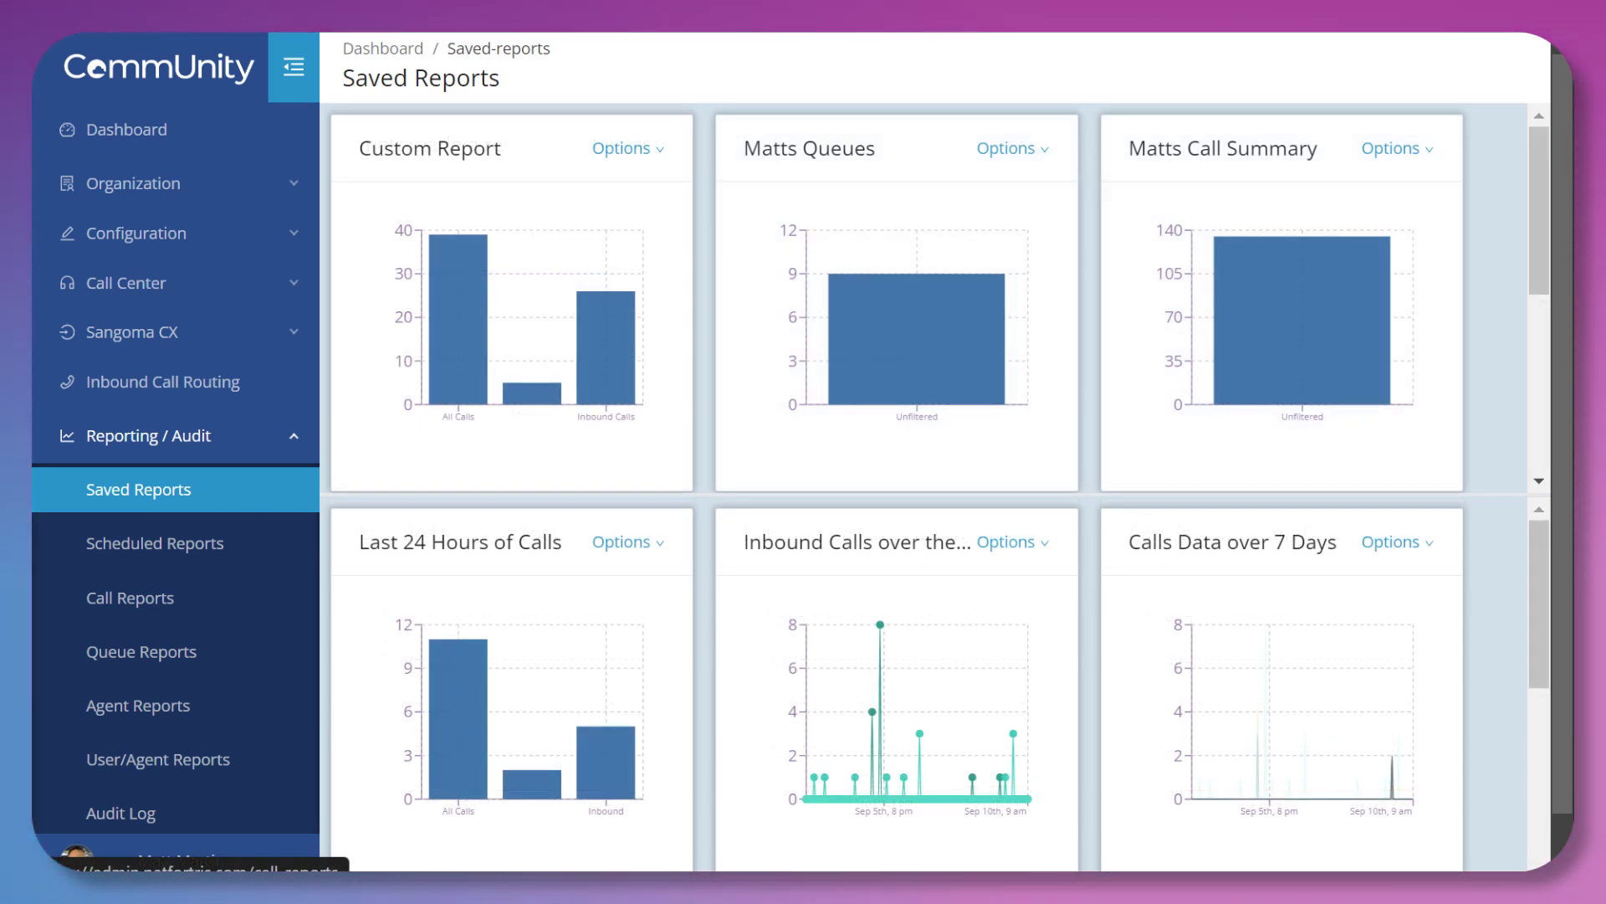
- Open the saved custom totals queue report from its bar chart among the saved reports
left_click(1395, 149)
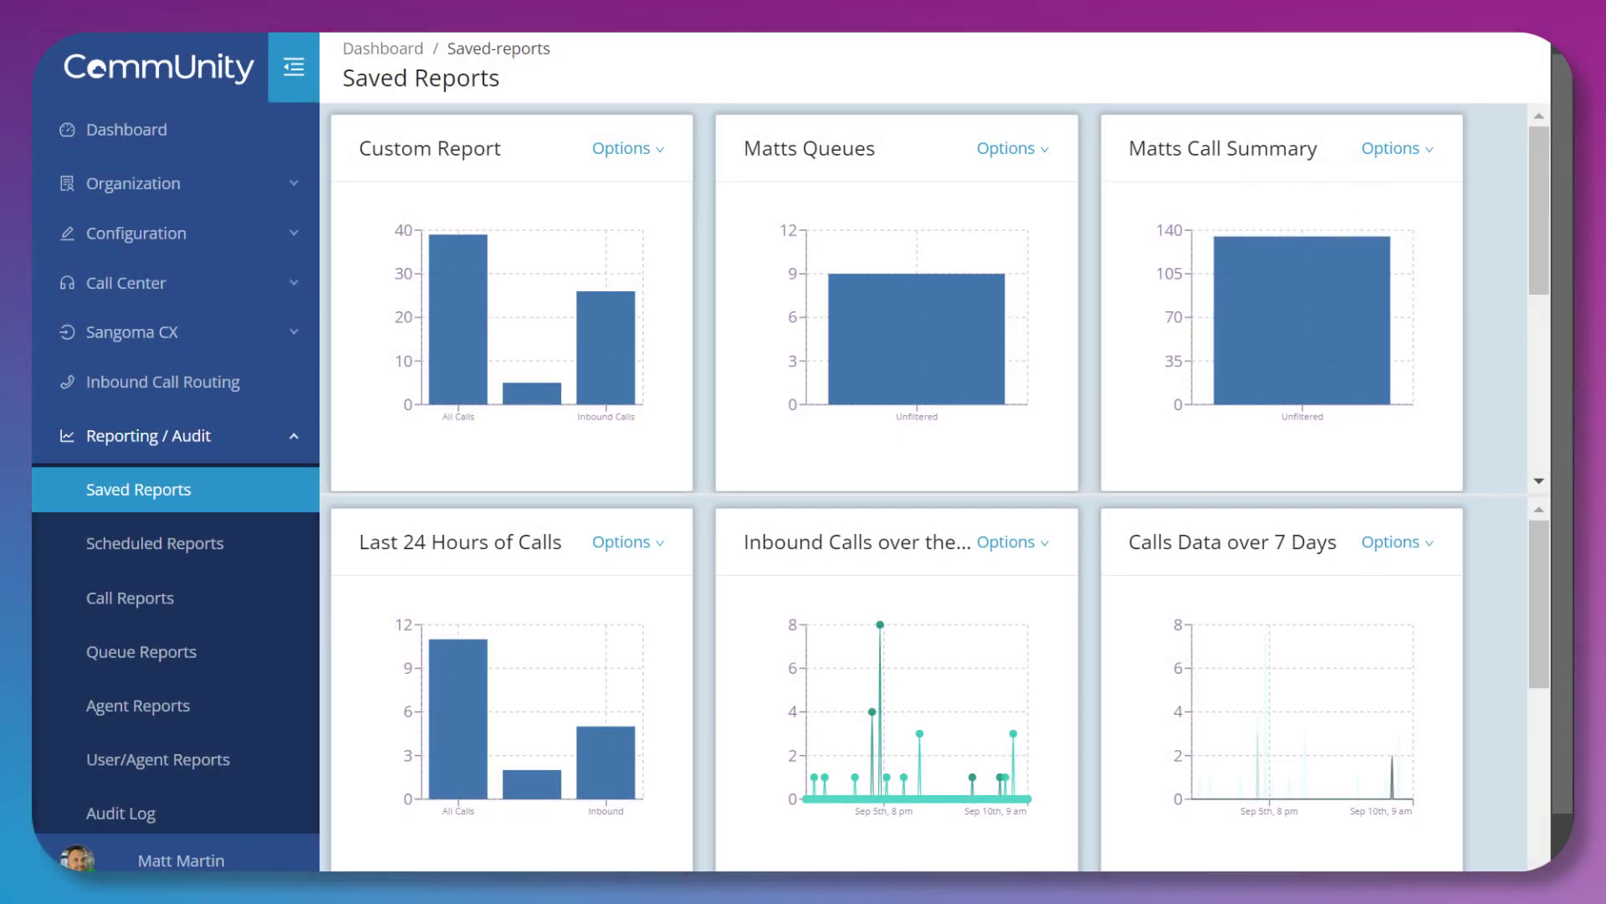
mouse_move(1289, 293)
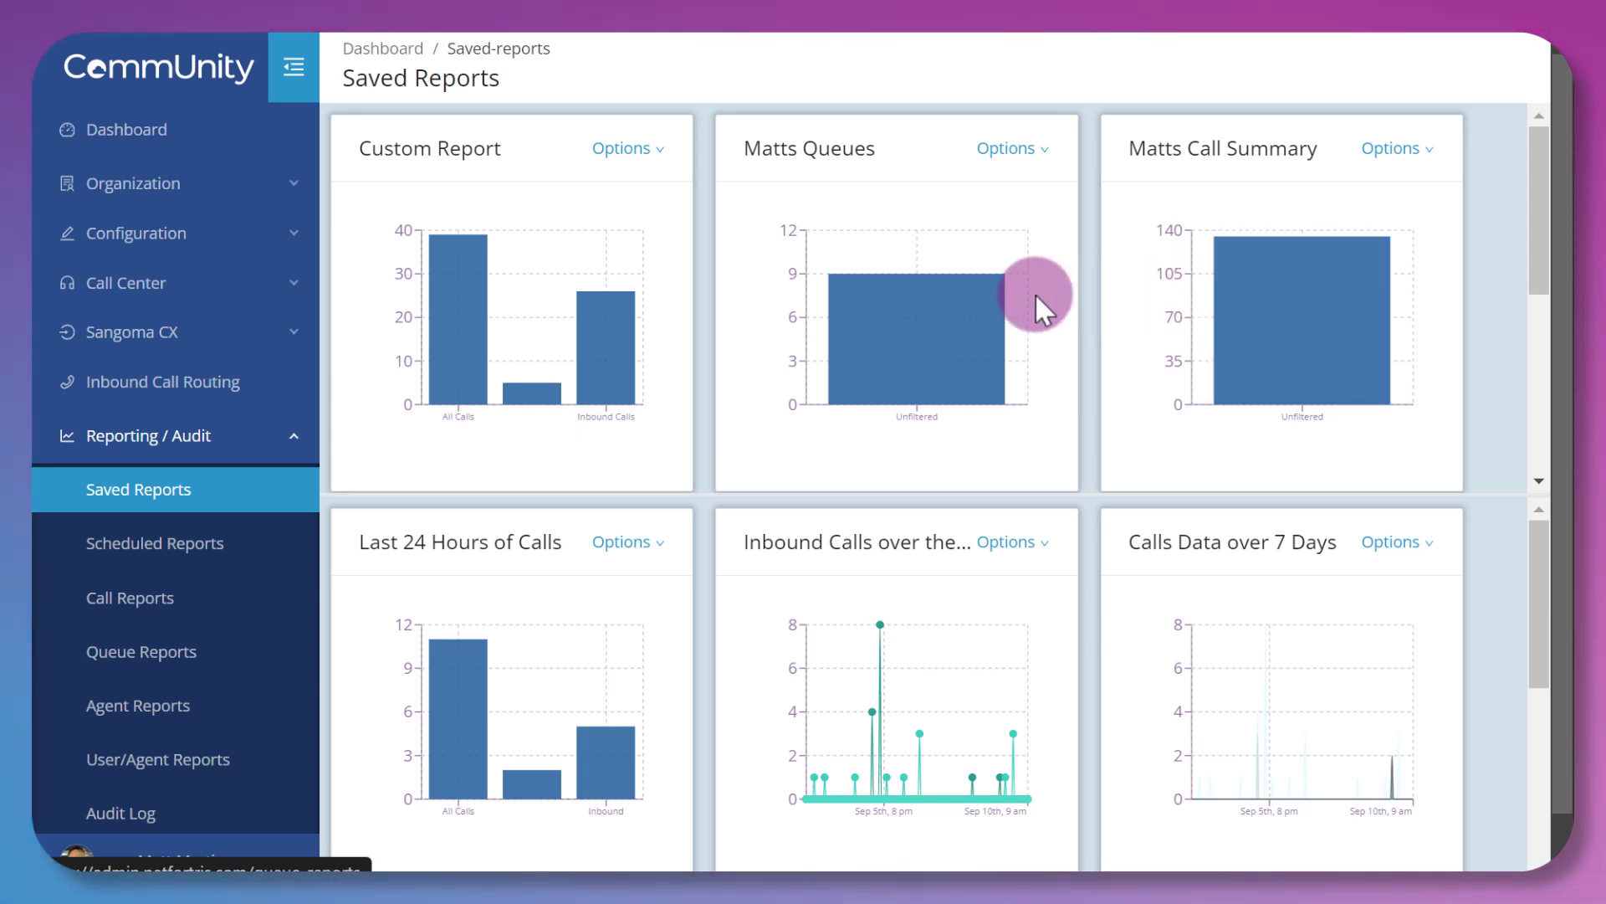
mouse_move(951, 316)
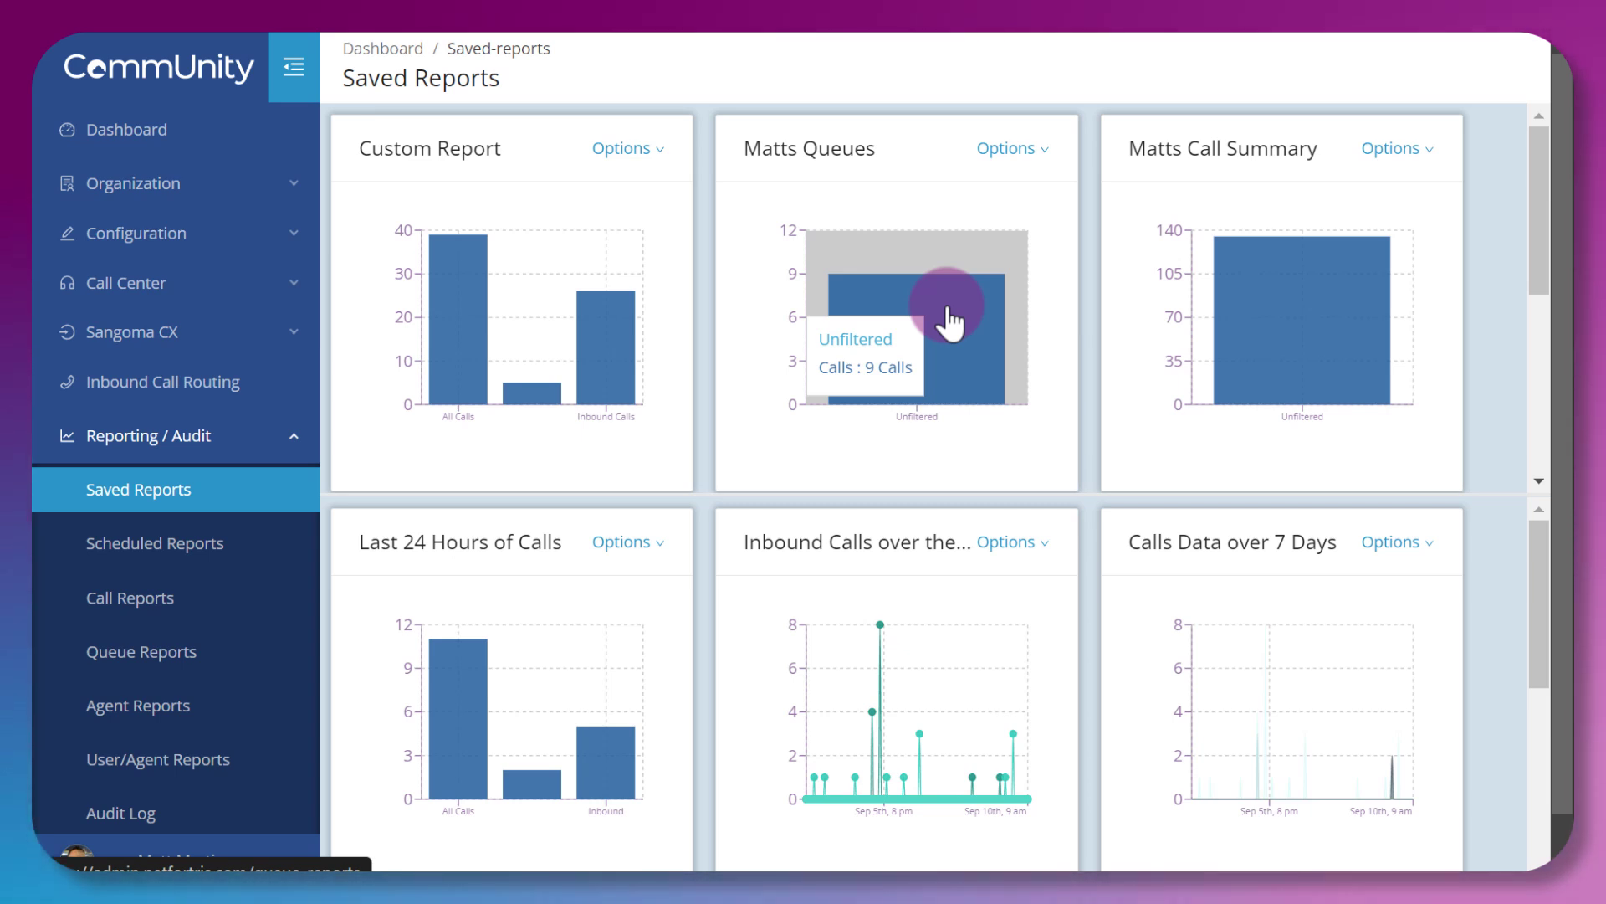
left_click(950, 316)
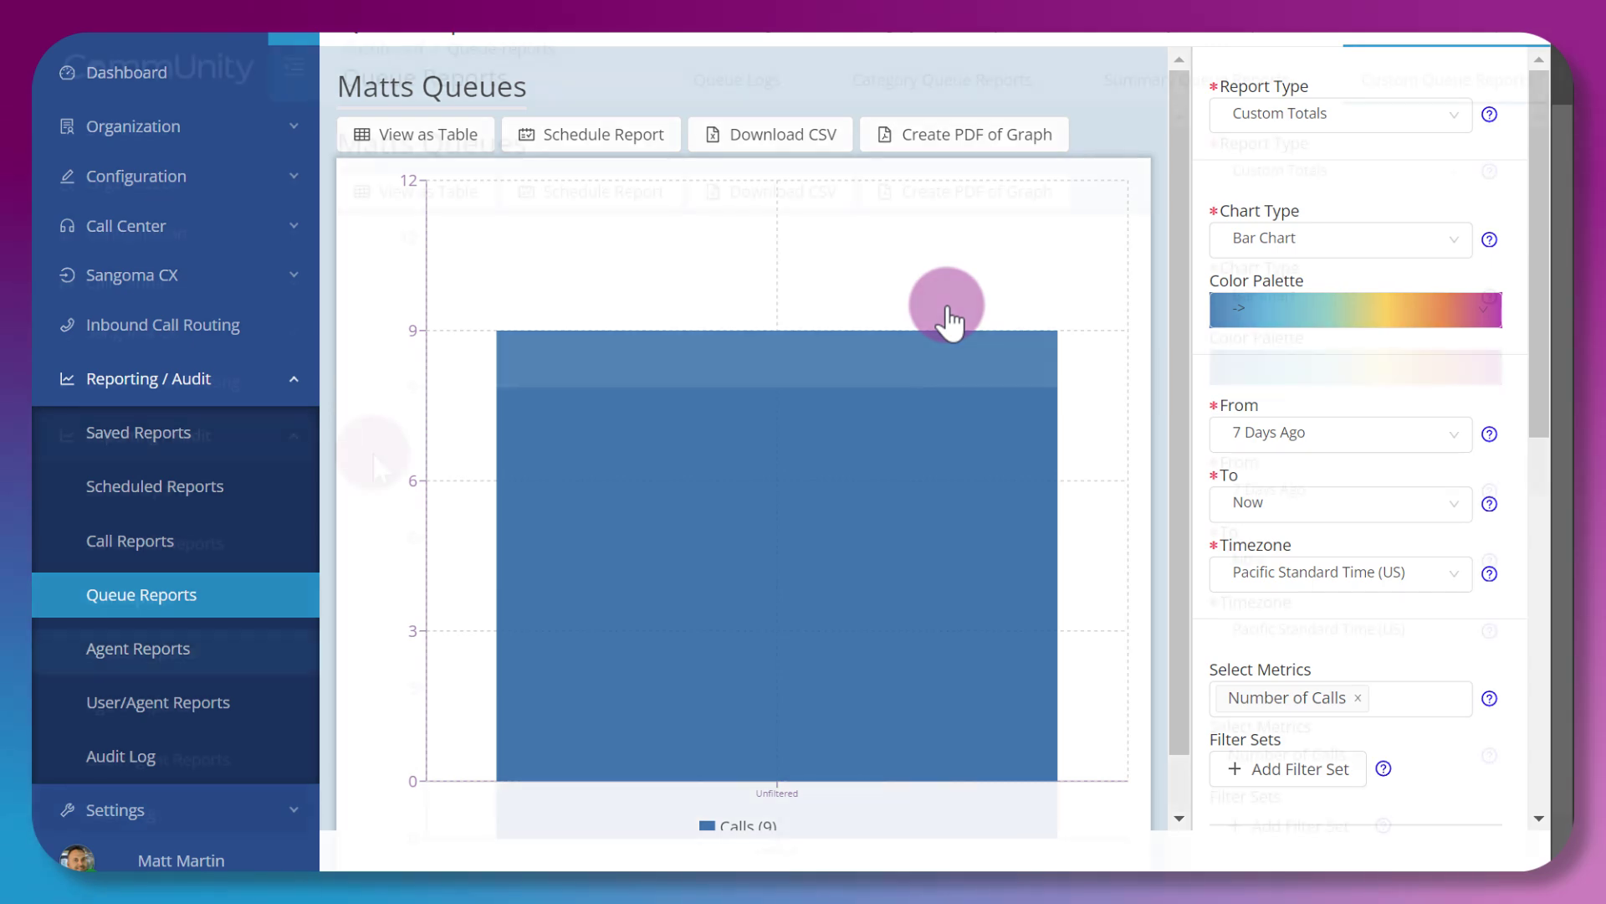
scroll(374, 450, "up", 1)
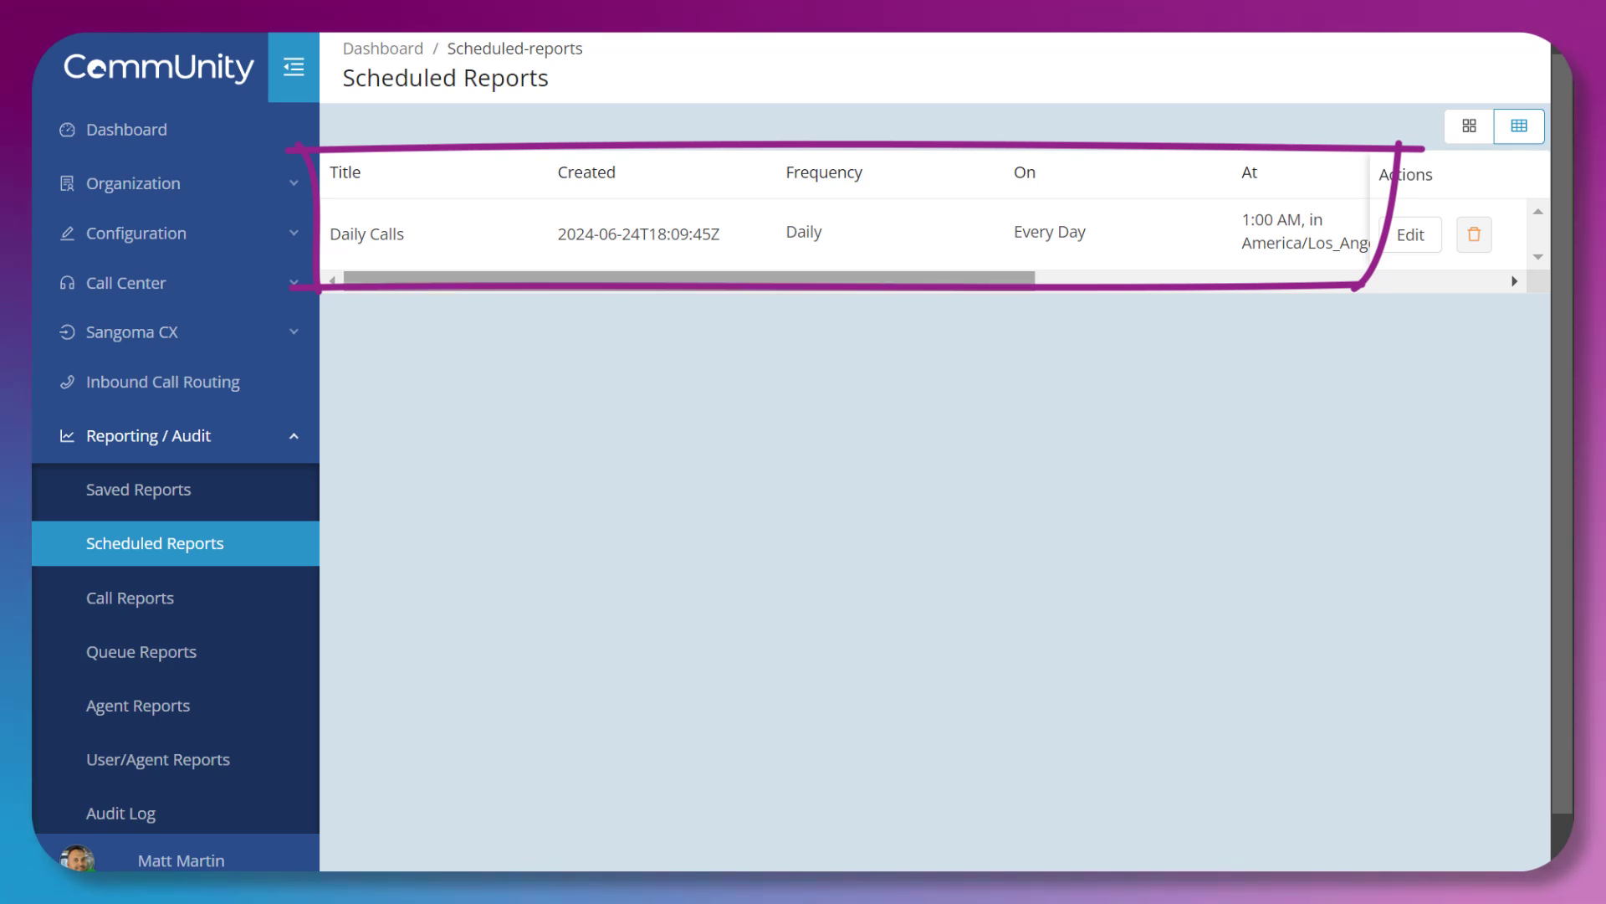
- Examine the schedule details of the Daily Calls report, from its creation date through to its recipients
scroll(845, 235, "right", 2)
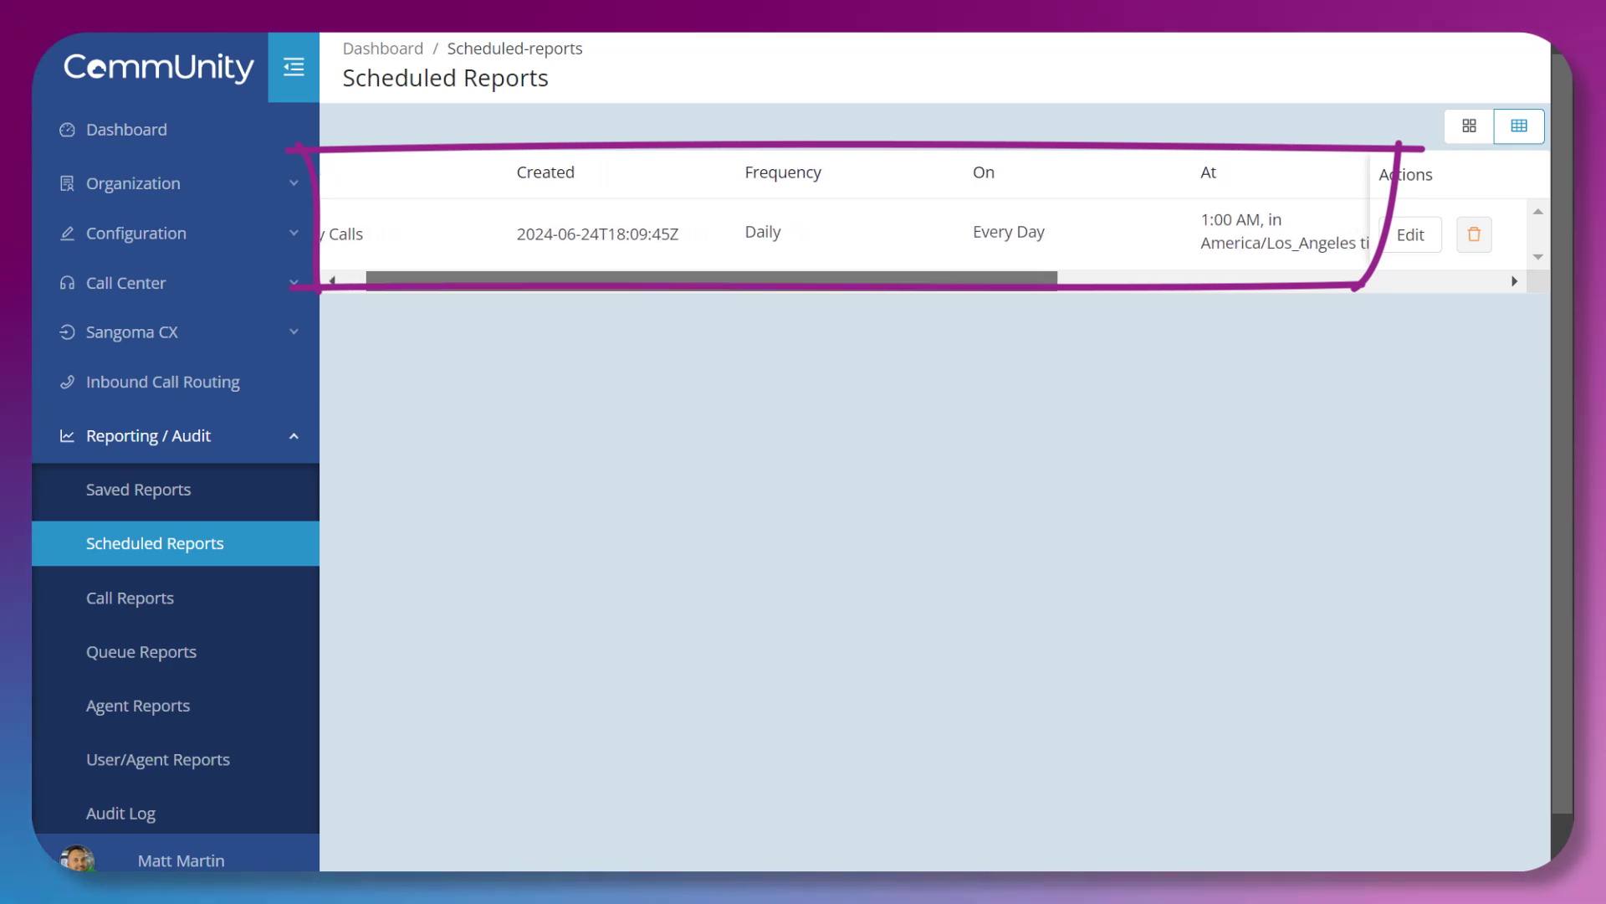
scroll(845, 234, "right", 1)
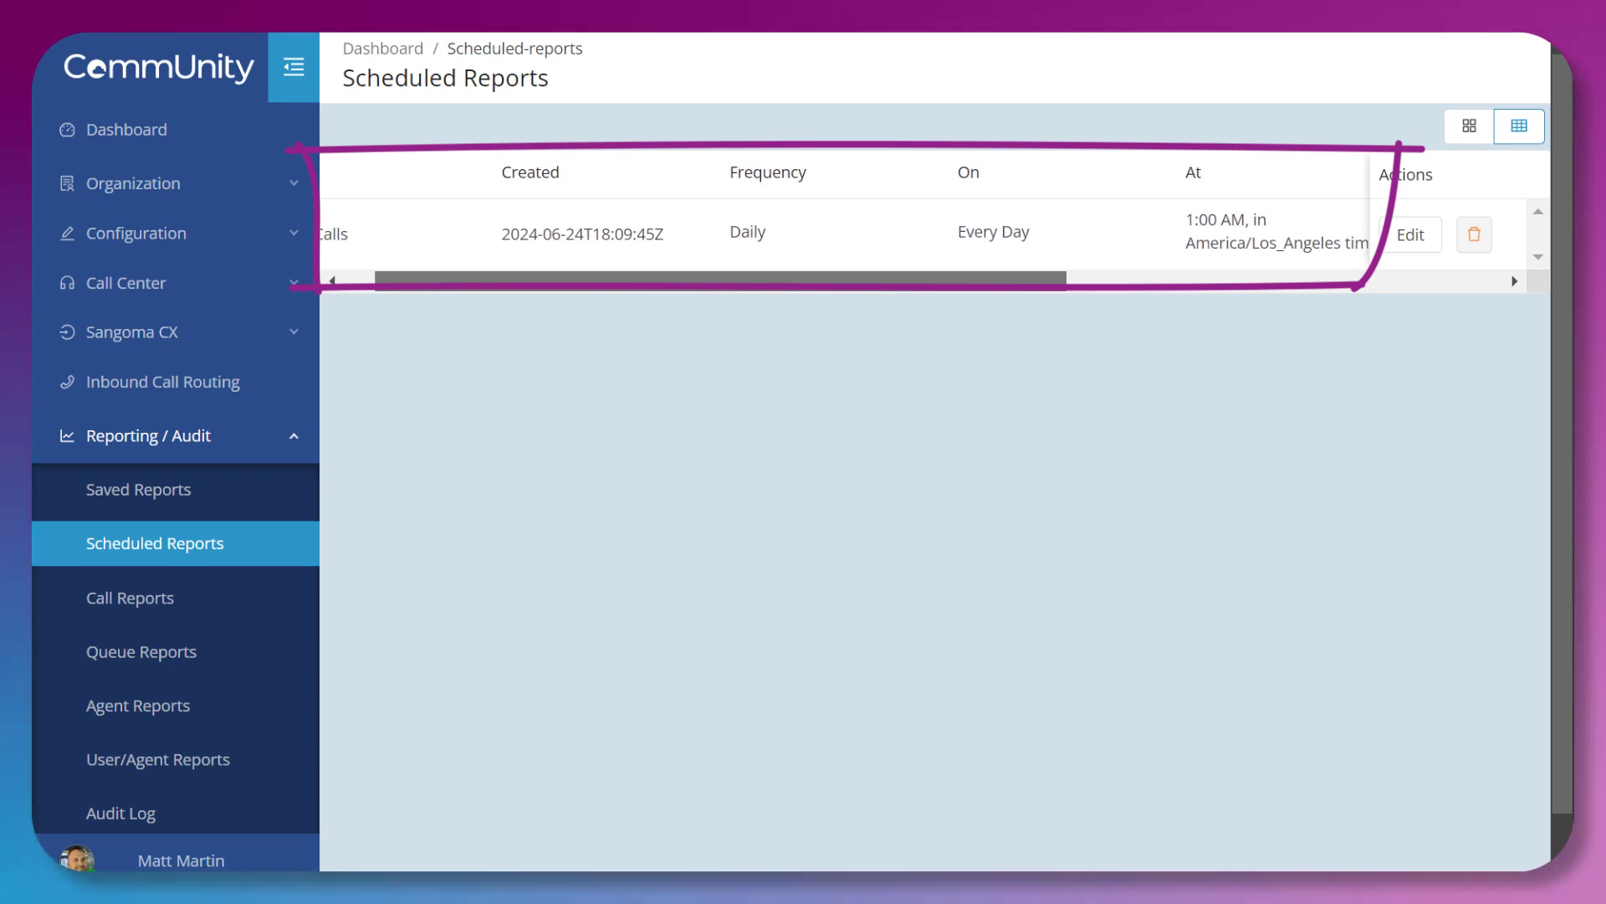
scroll(845, 235, "right", 6)
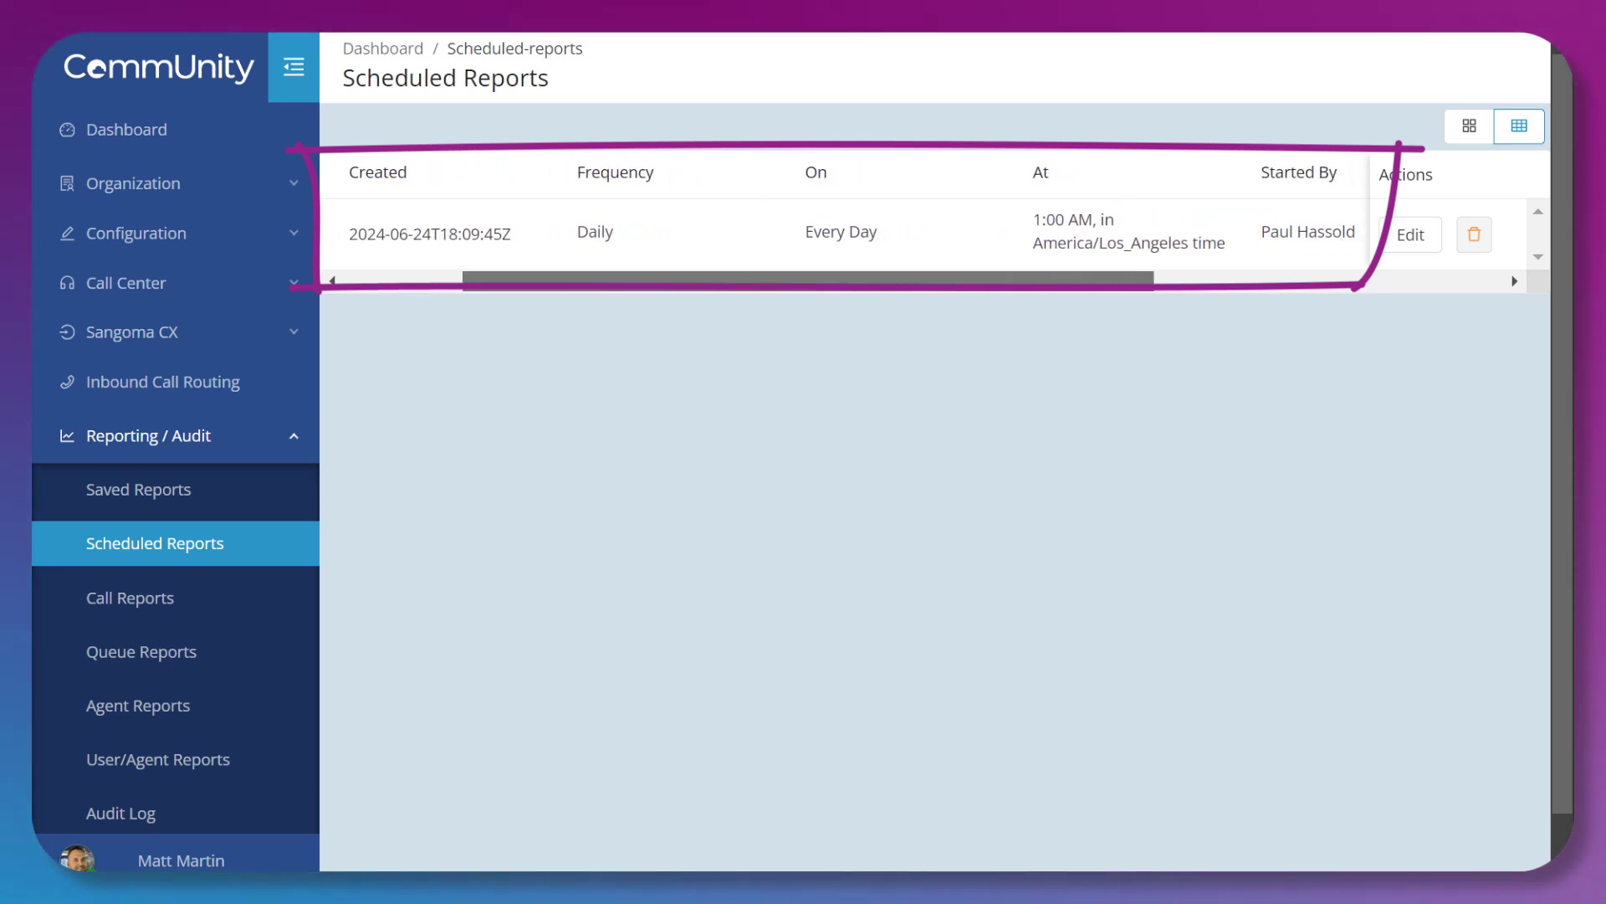
scroll(845, 235, "right", 7)
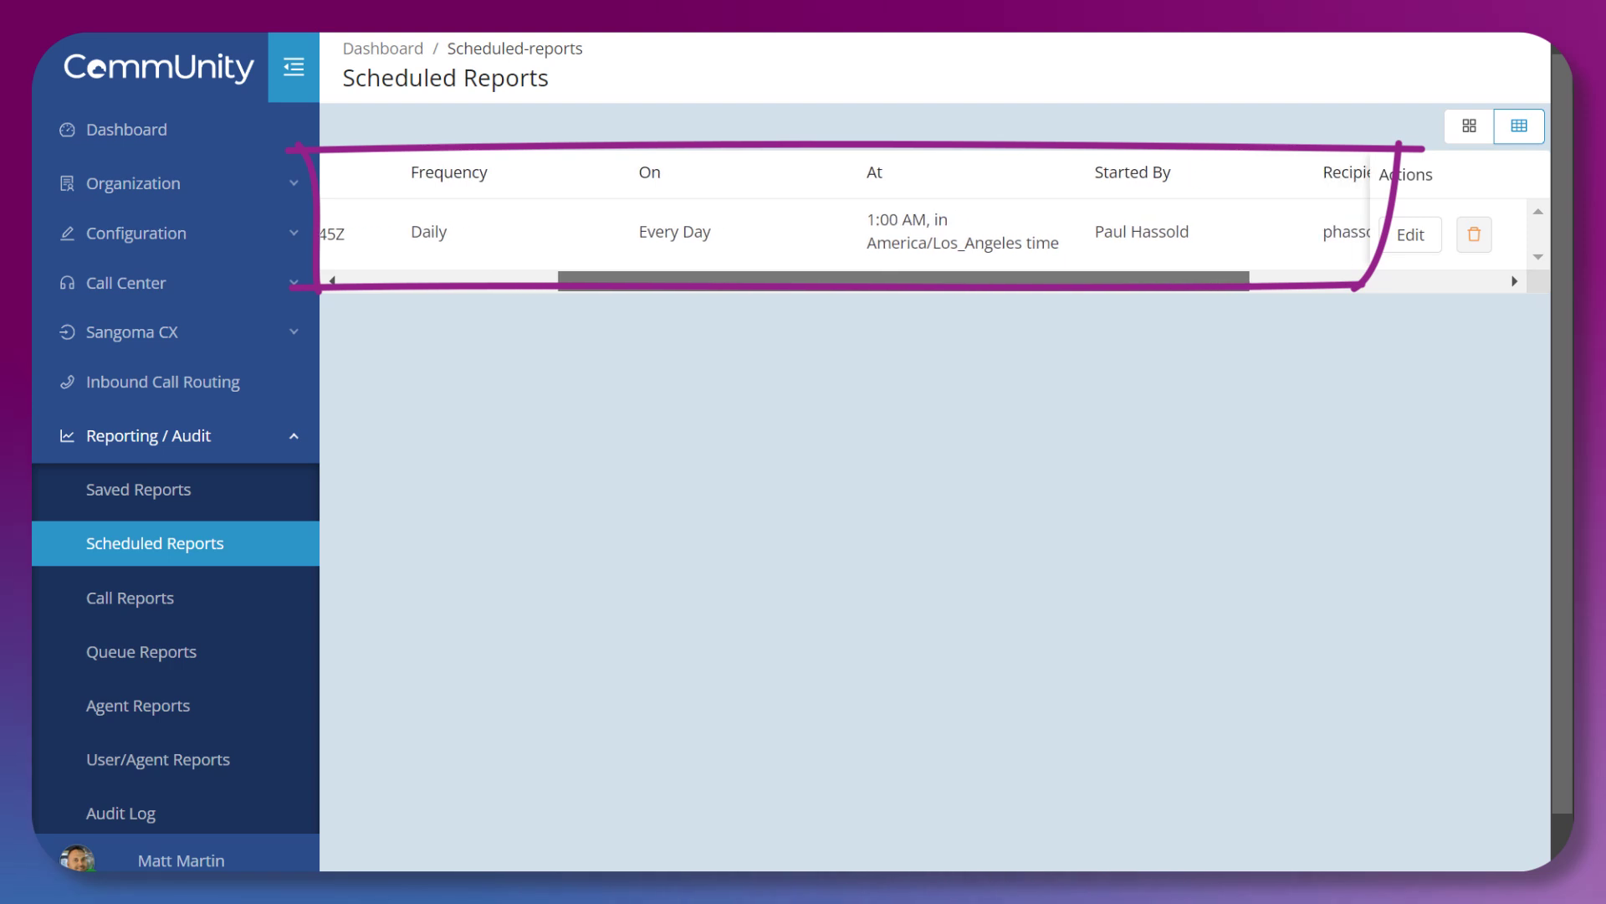
scroll(845, 235, "right", 13)
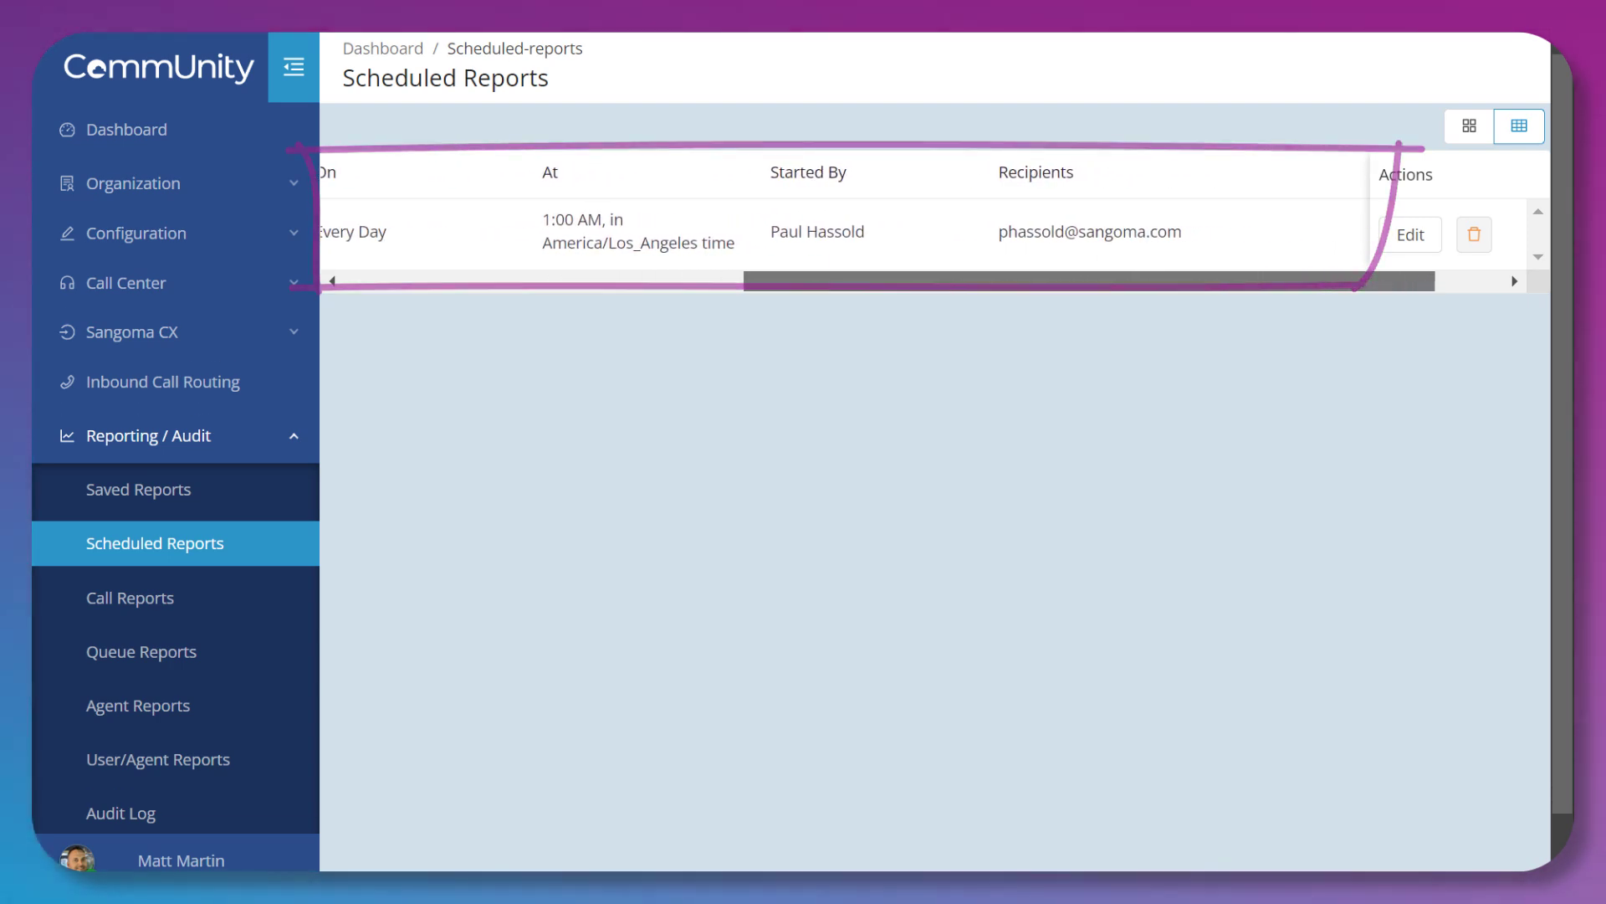
scroll(845, 234, "right", 5)
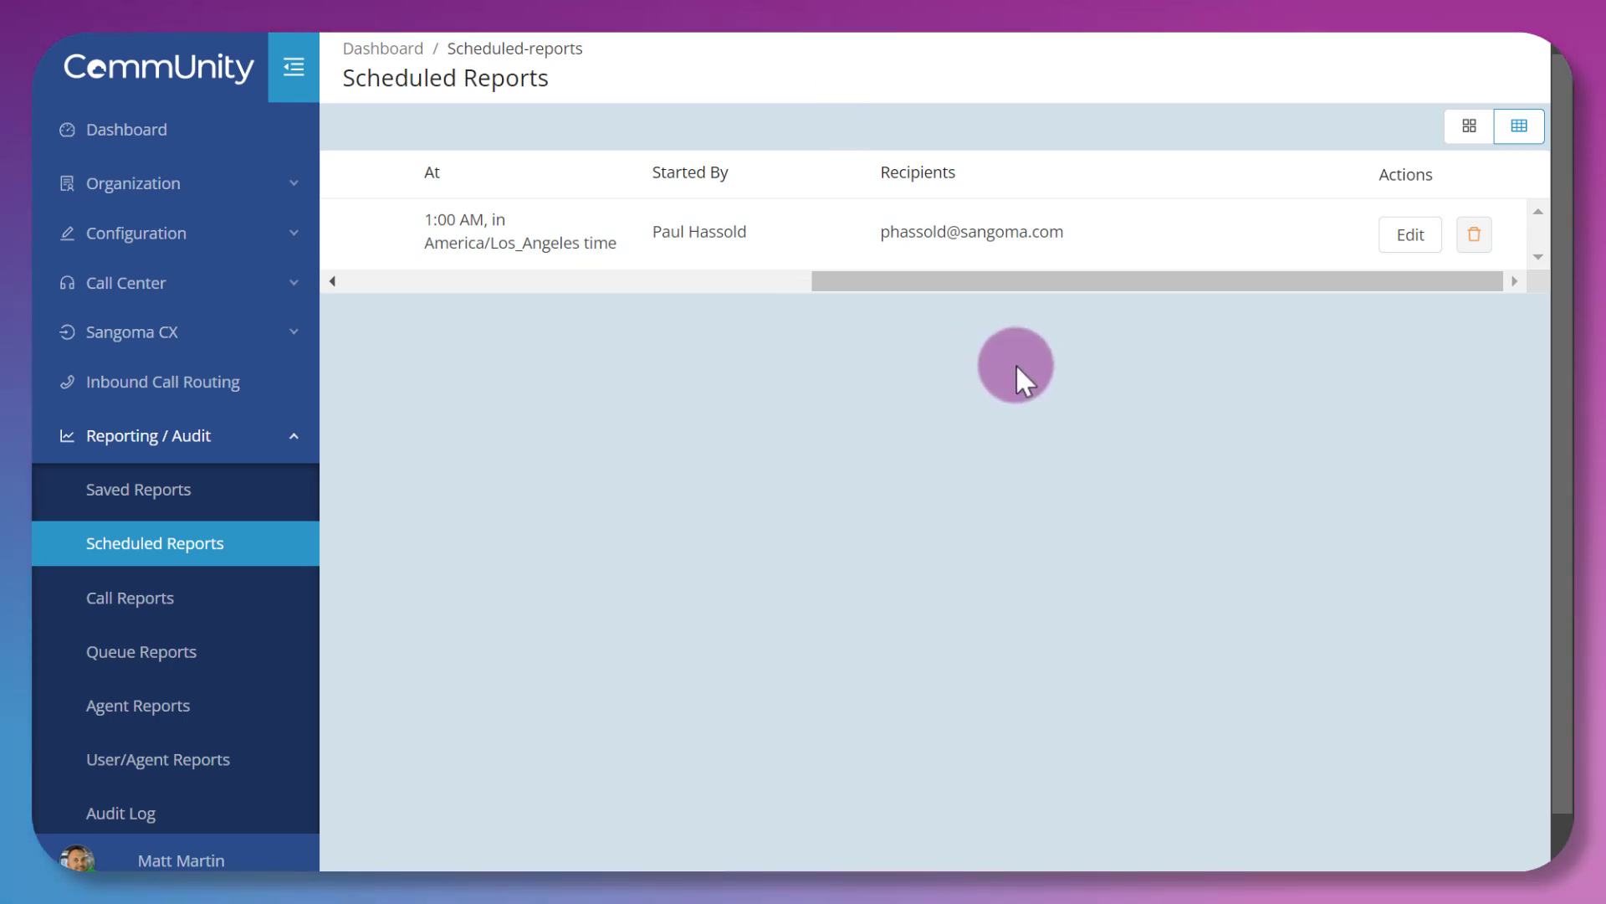
- Open the Daily Calls schedule for editing and review its recipients, frequency, time and weekday settings
left_click(1423, 244)
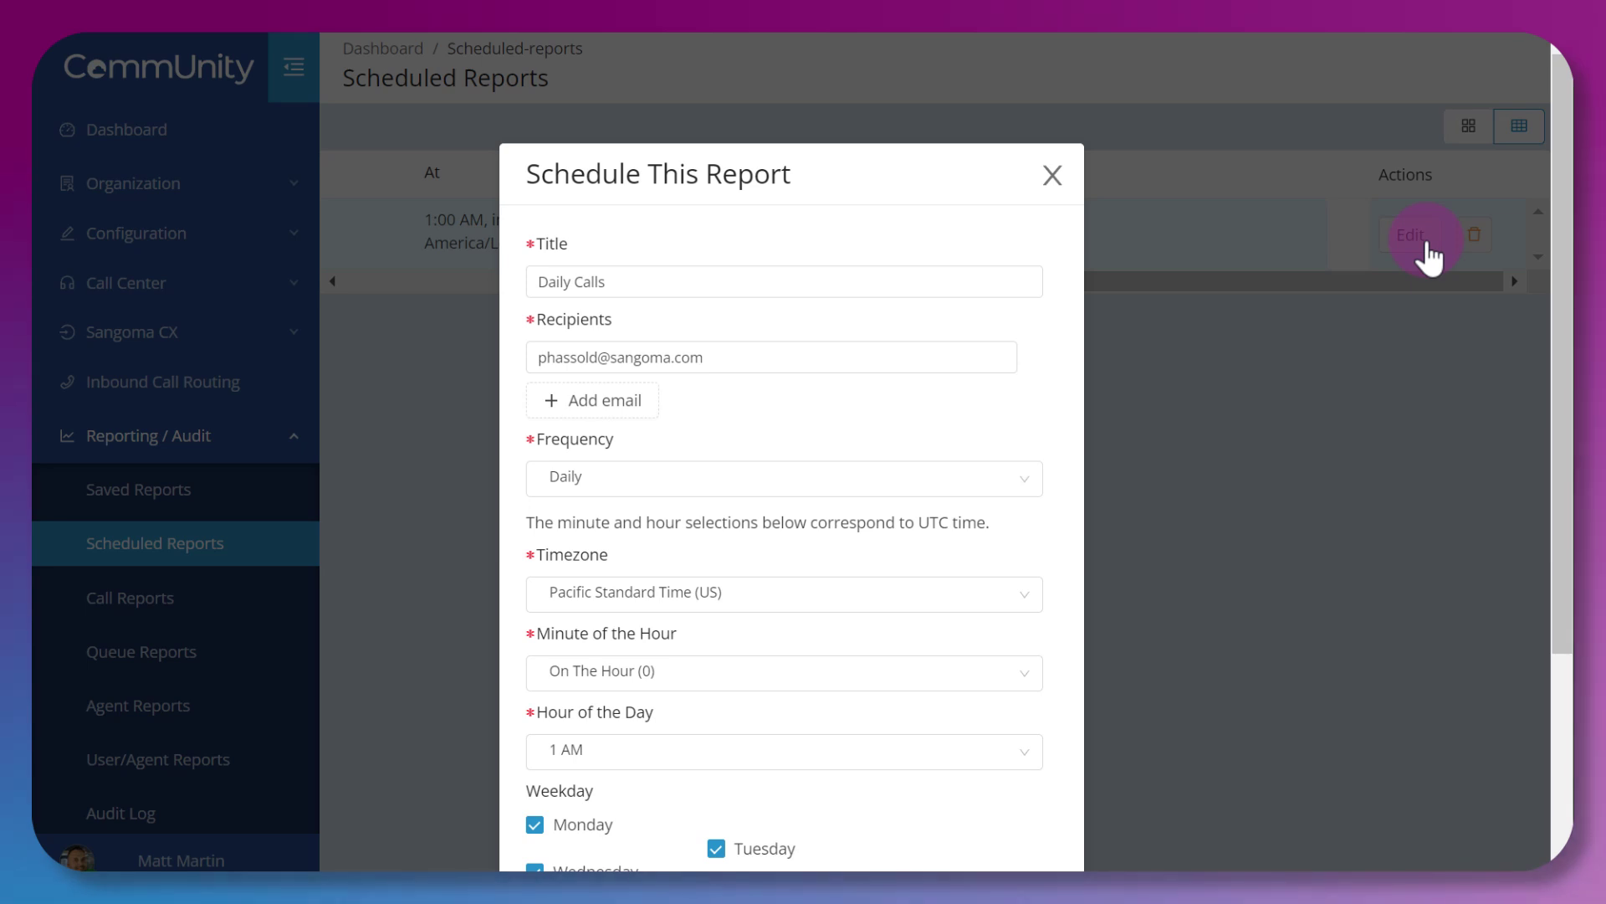
scroll(1430, 255, "down", 2)
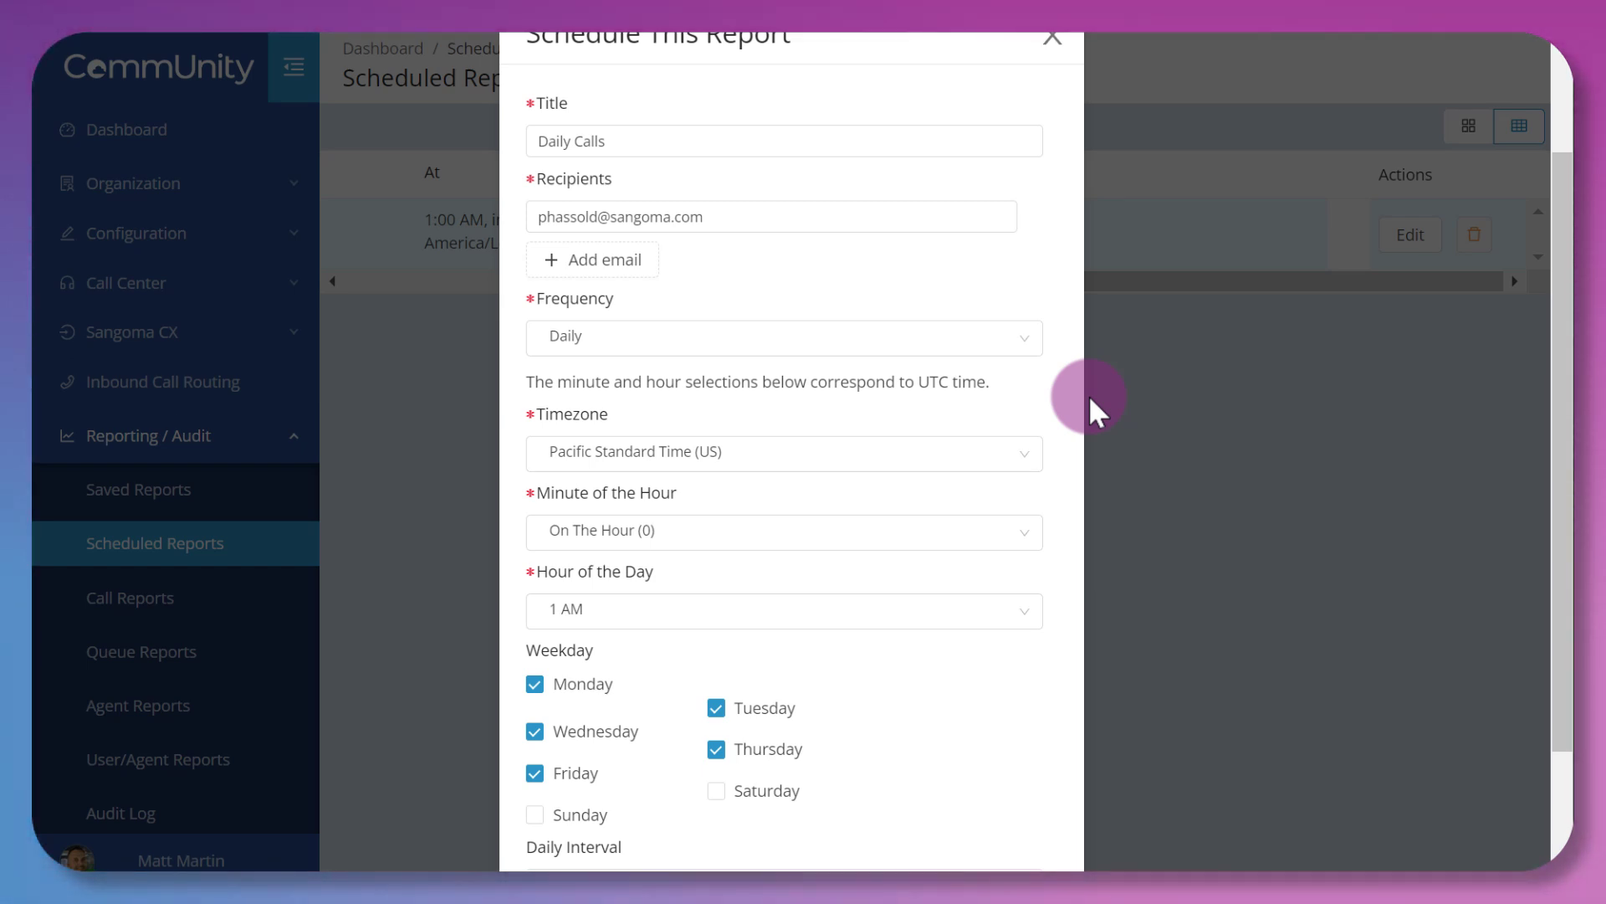
scroll(1029, 430, "down", 2)
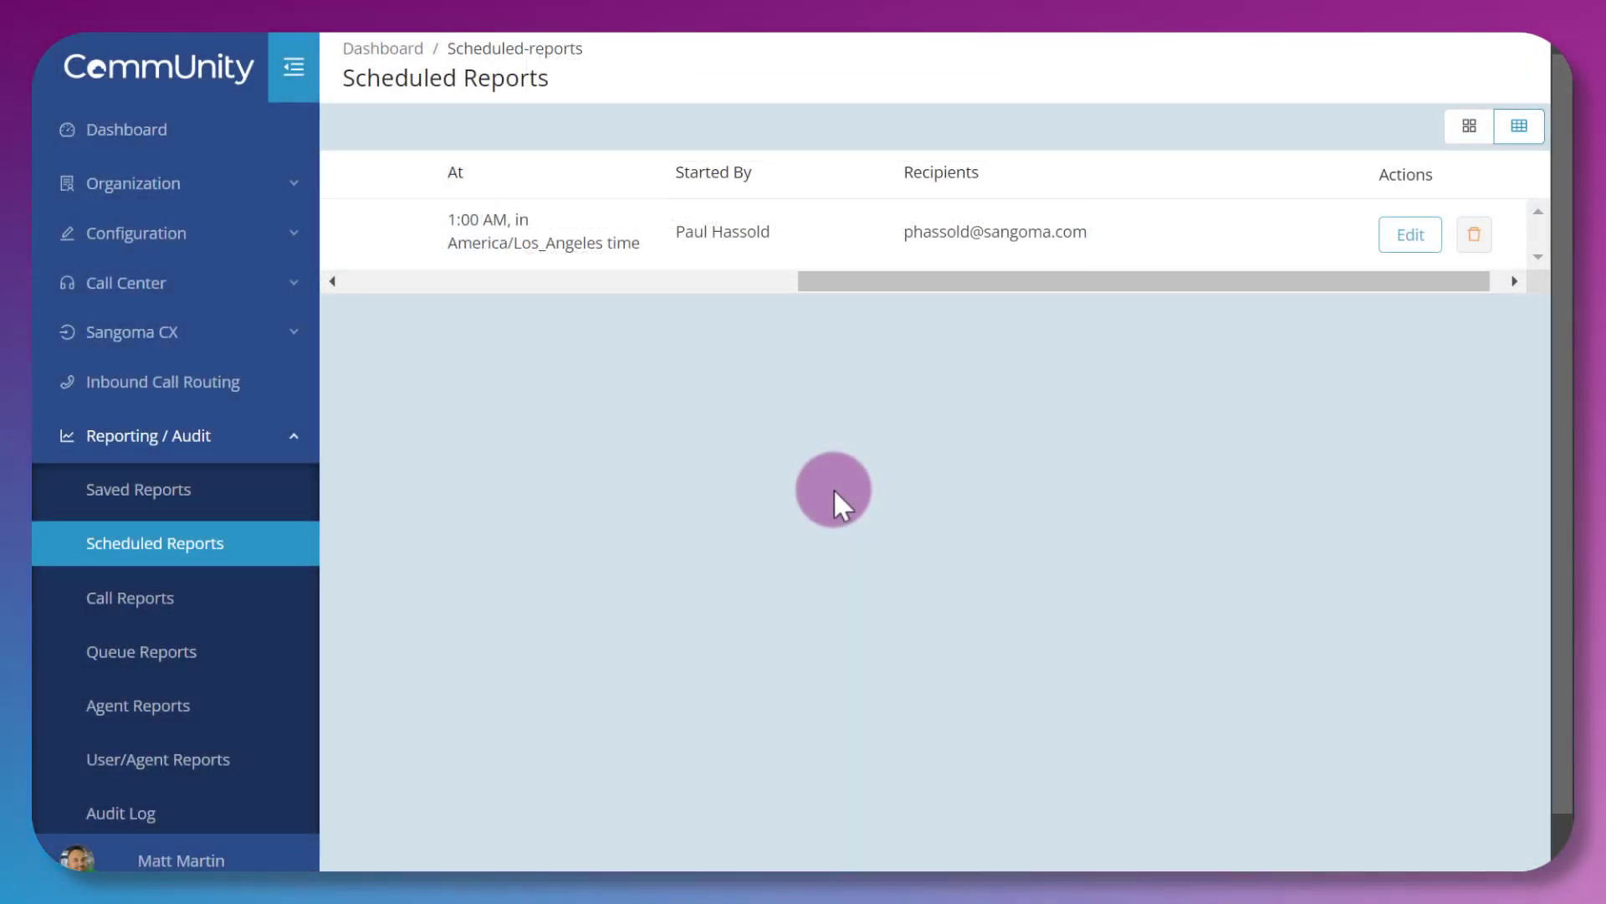
- Open the call logs in Call Reports and review the columns through to Talk Duration
left_click(187, 601)
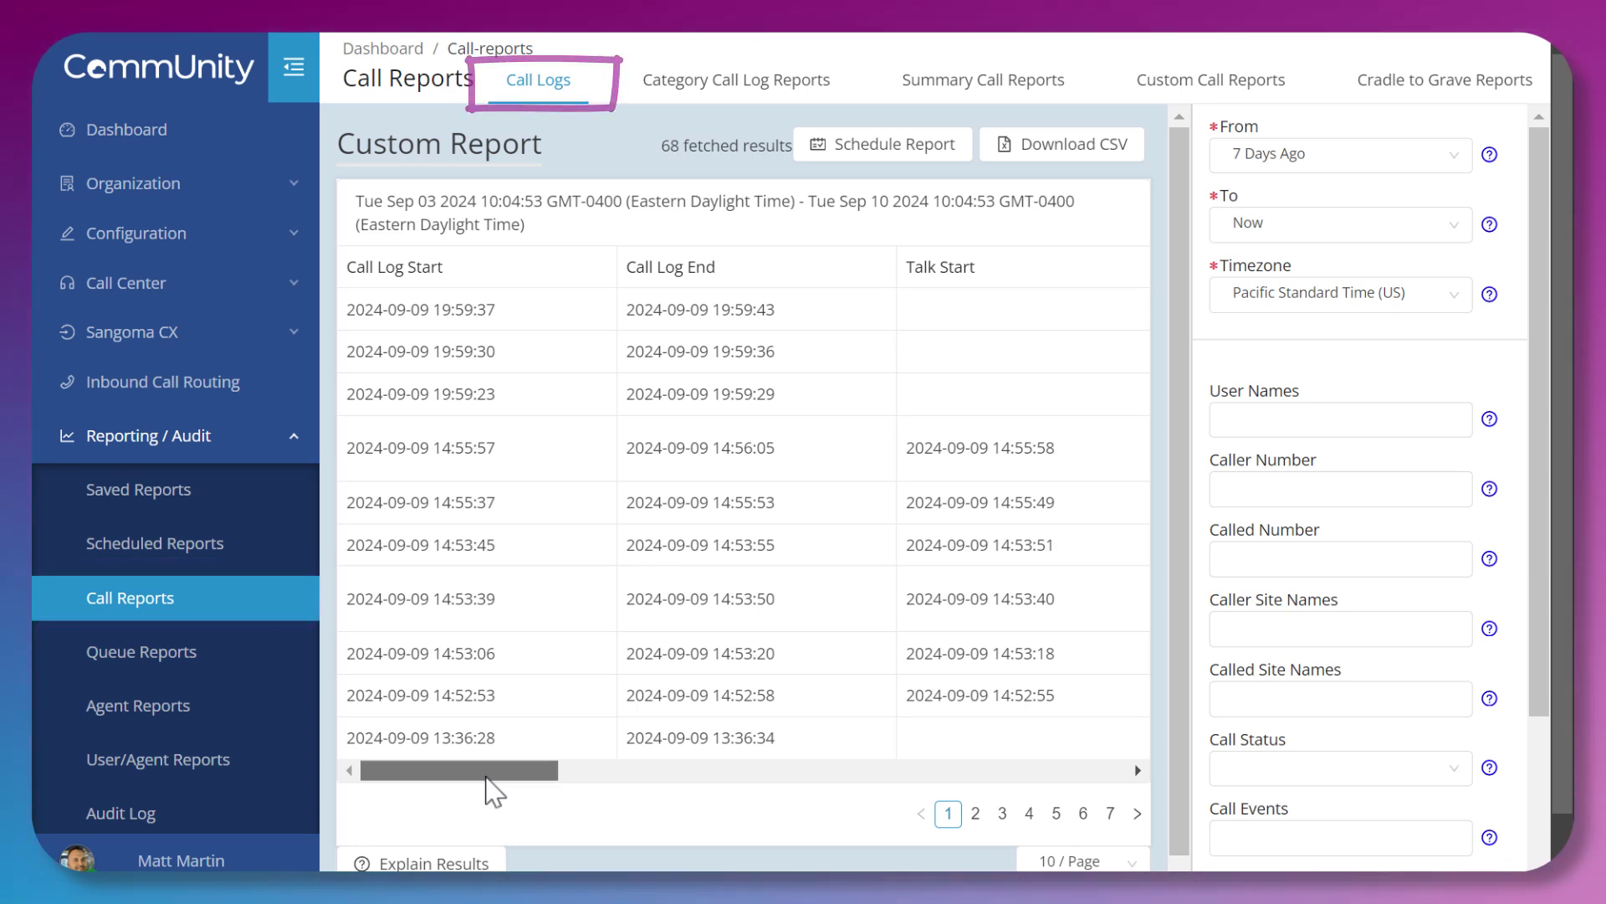
left_click_drag(512, 775, 1105, 774)
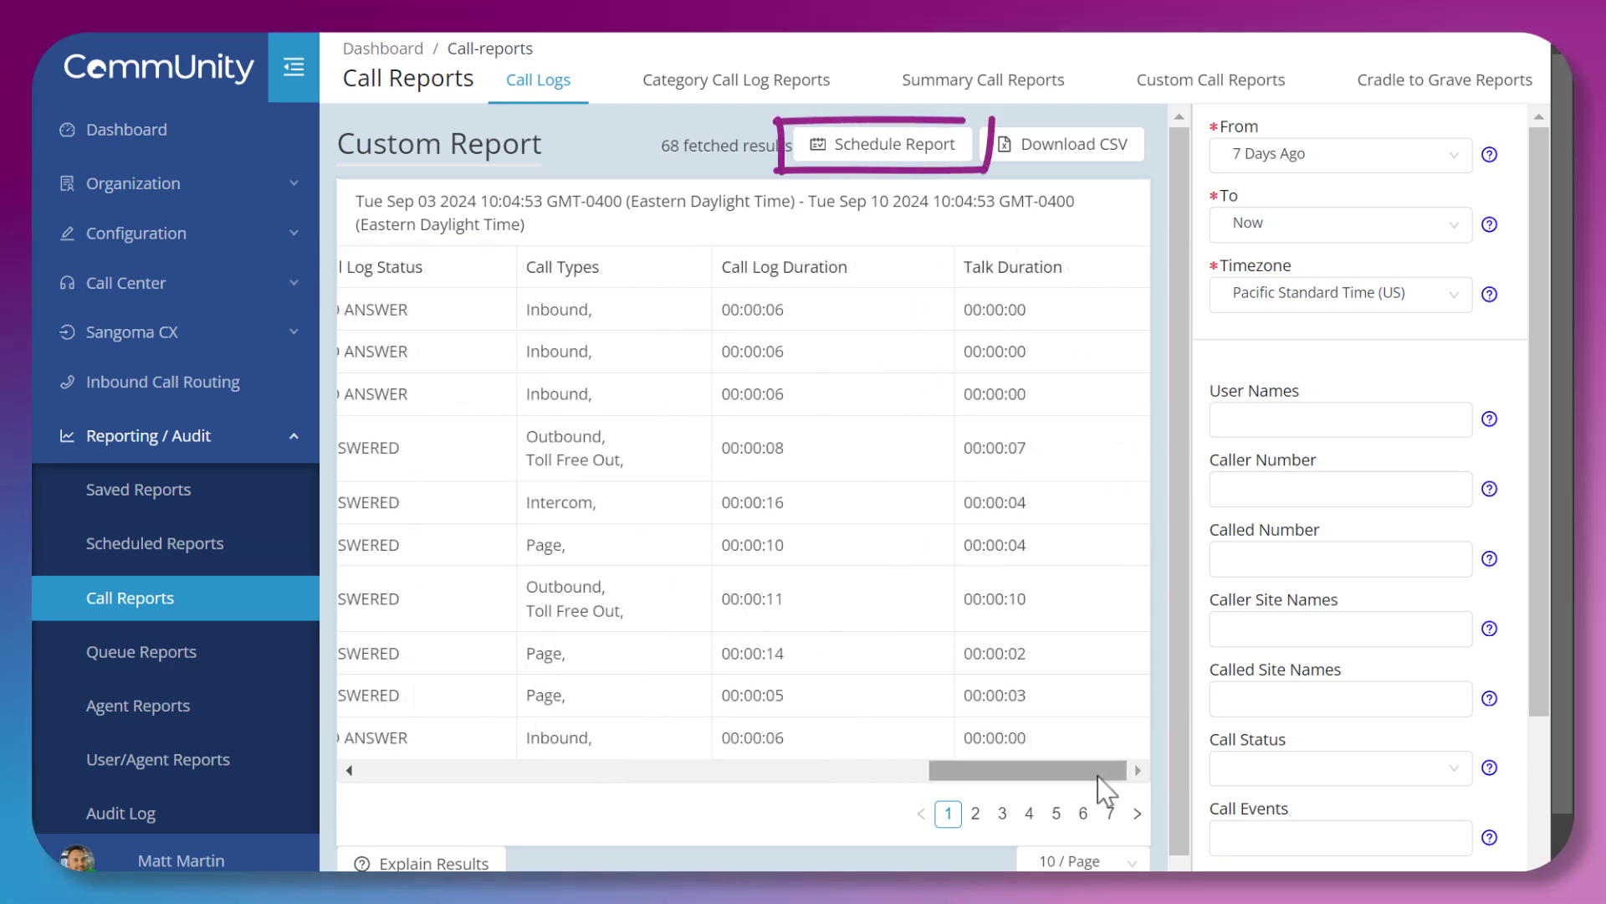
left_click(1098, 776)
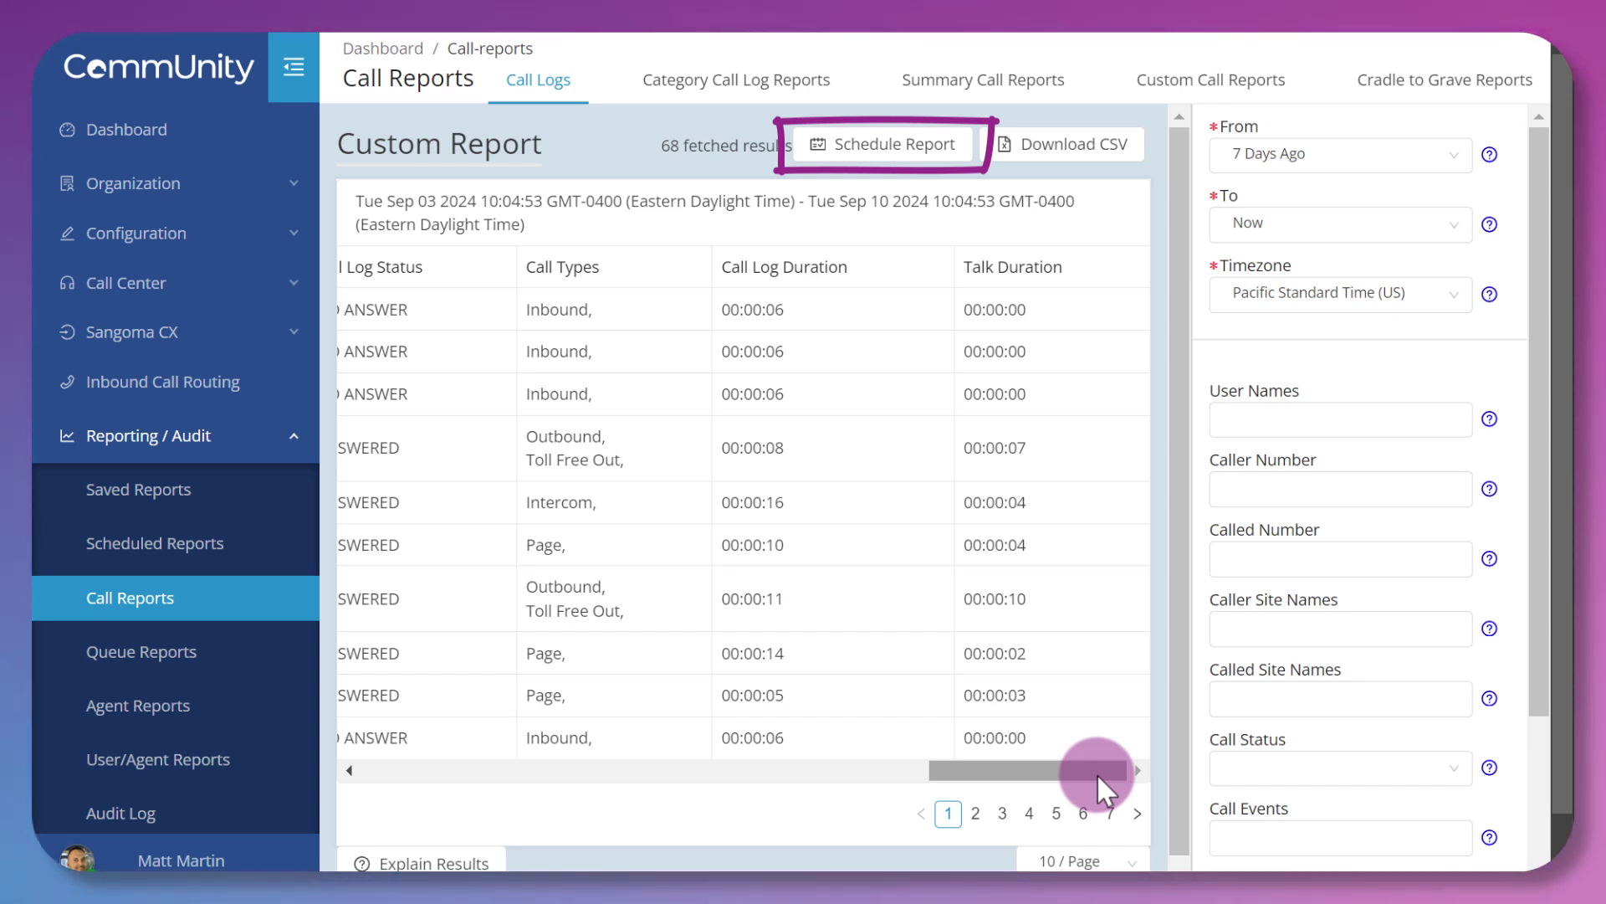
- View the scheduling form for the call log report, close it, and review the report's filter fields
left_click(920, 155)
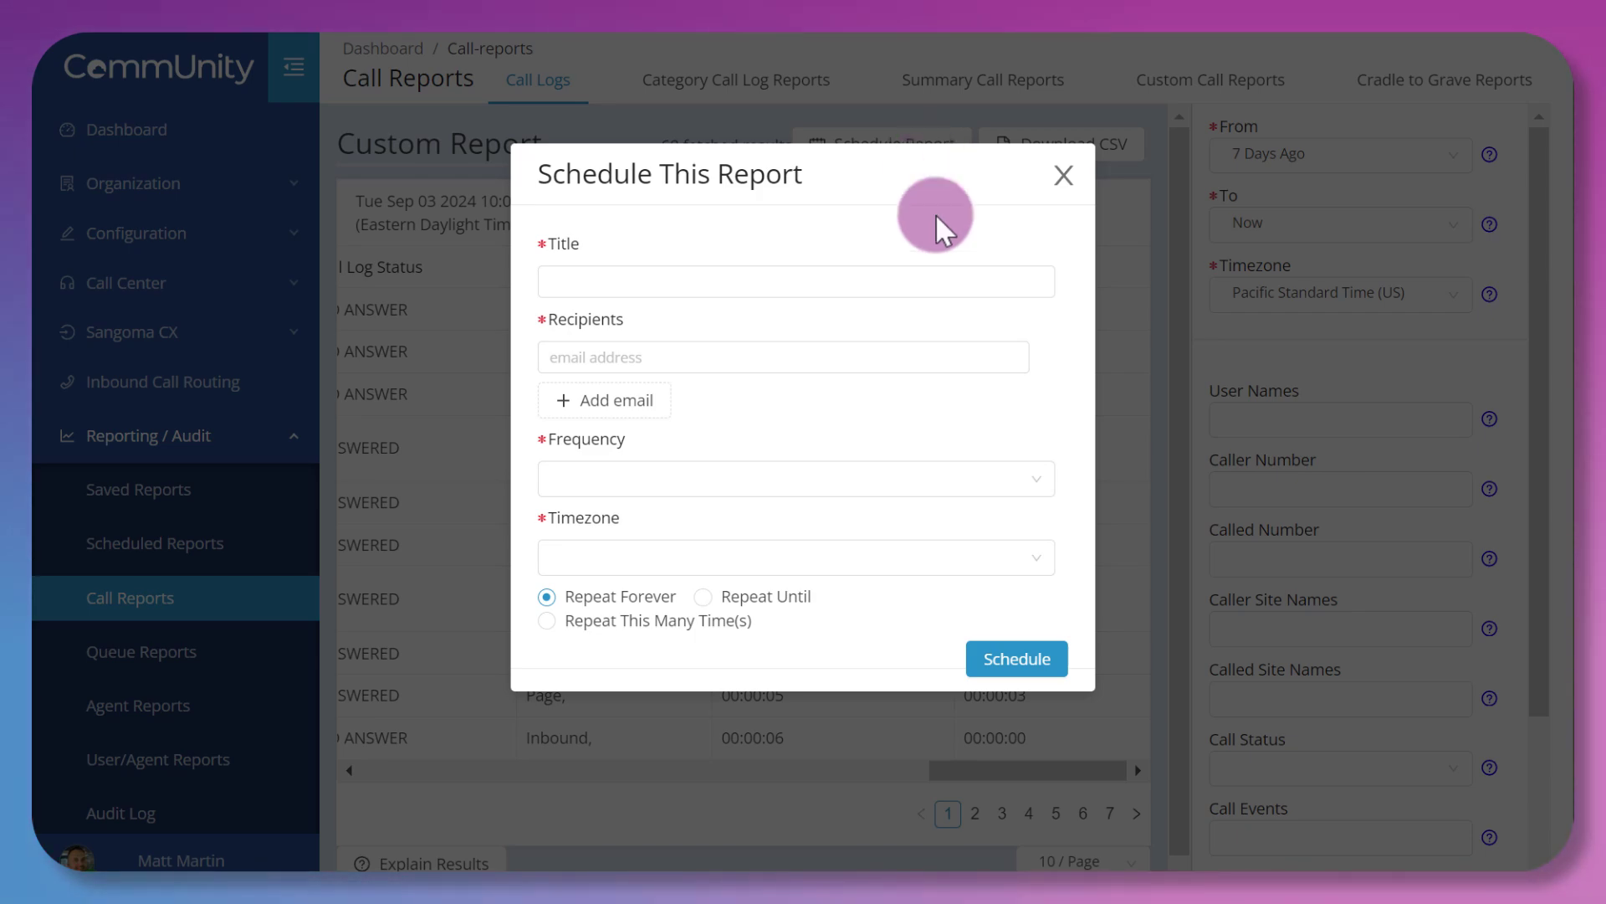
left_click(1017, 660)
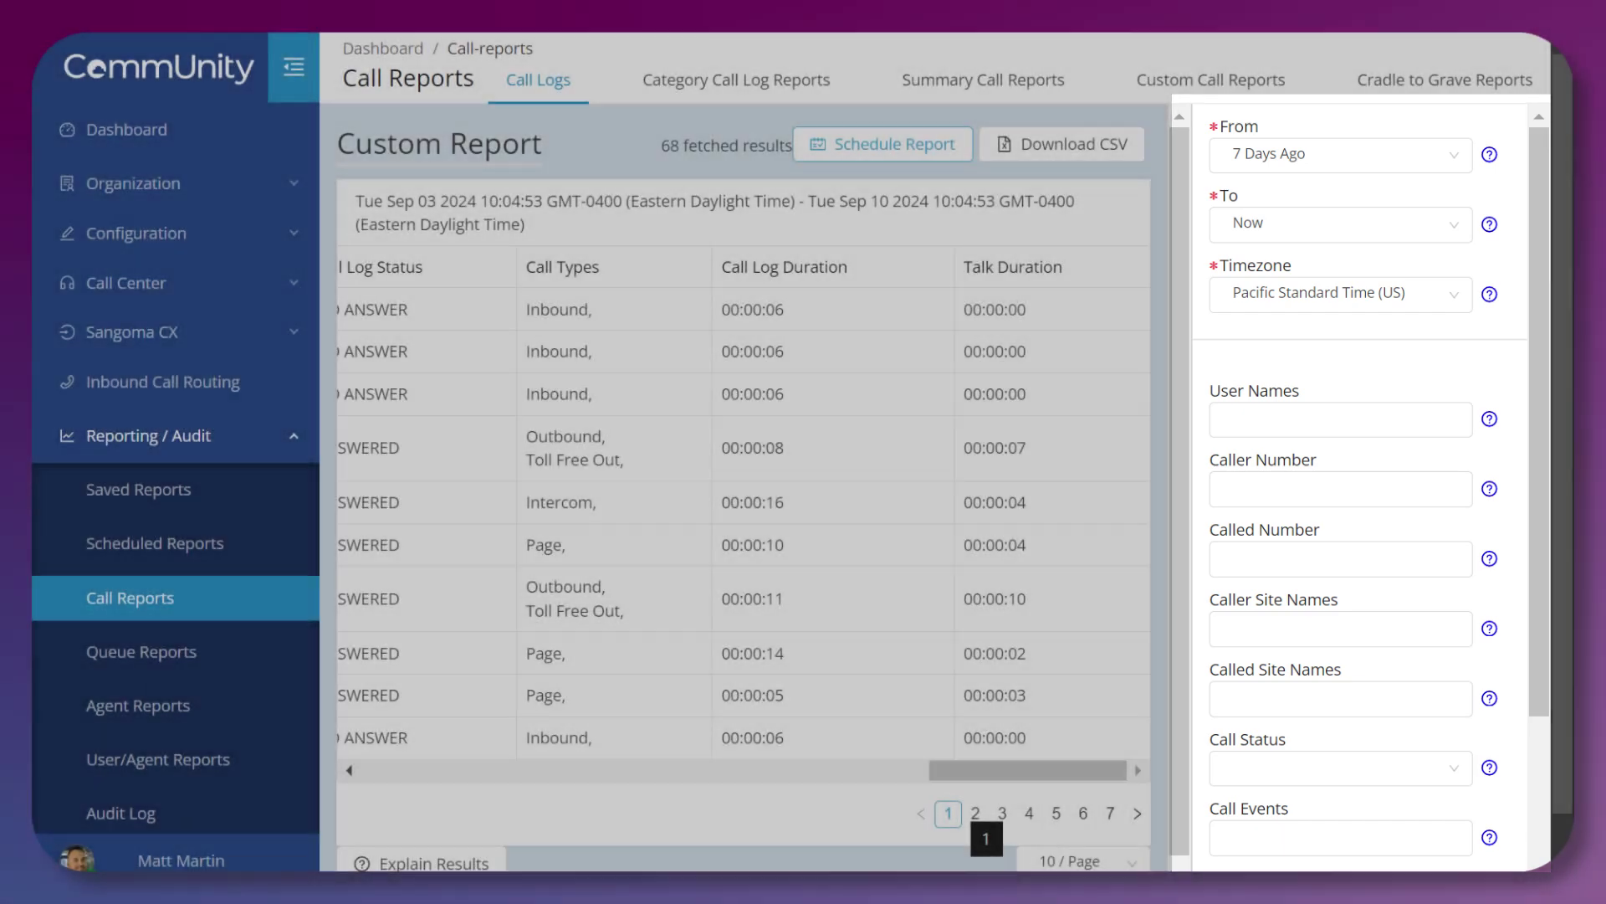
left_click_drag(1533, 441, 1503, 652)
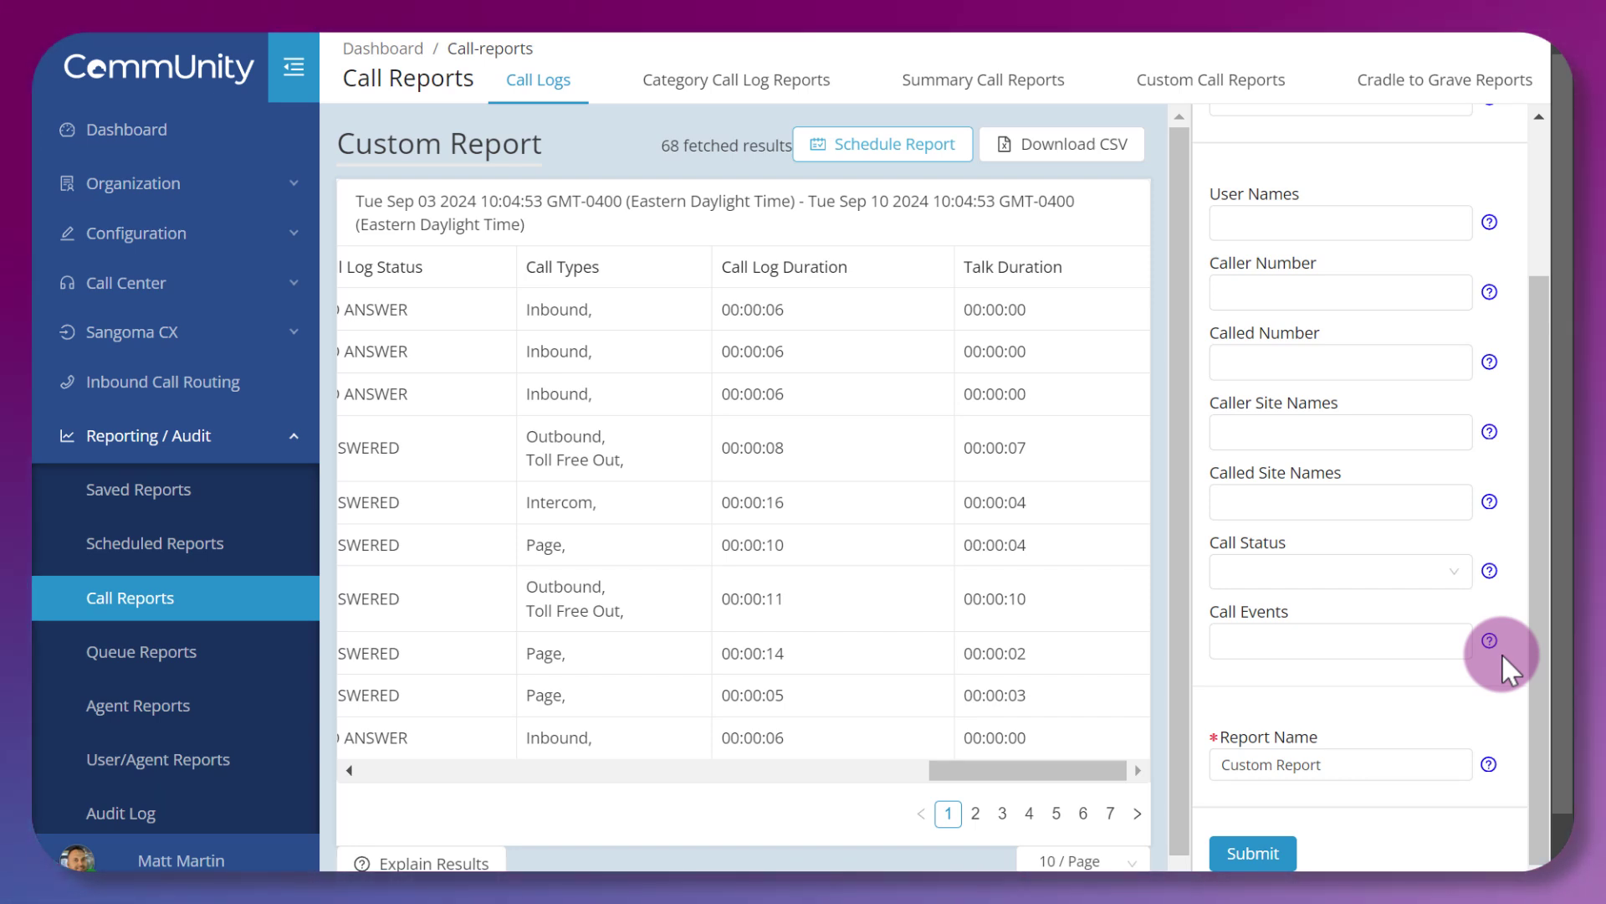
mouse_move(1491, 645)
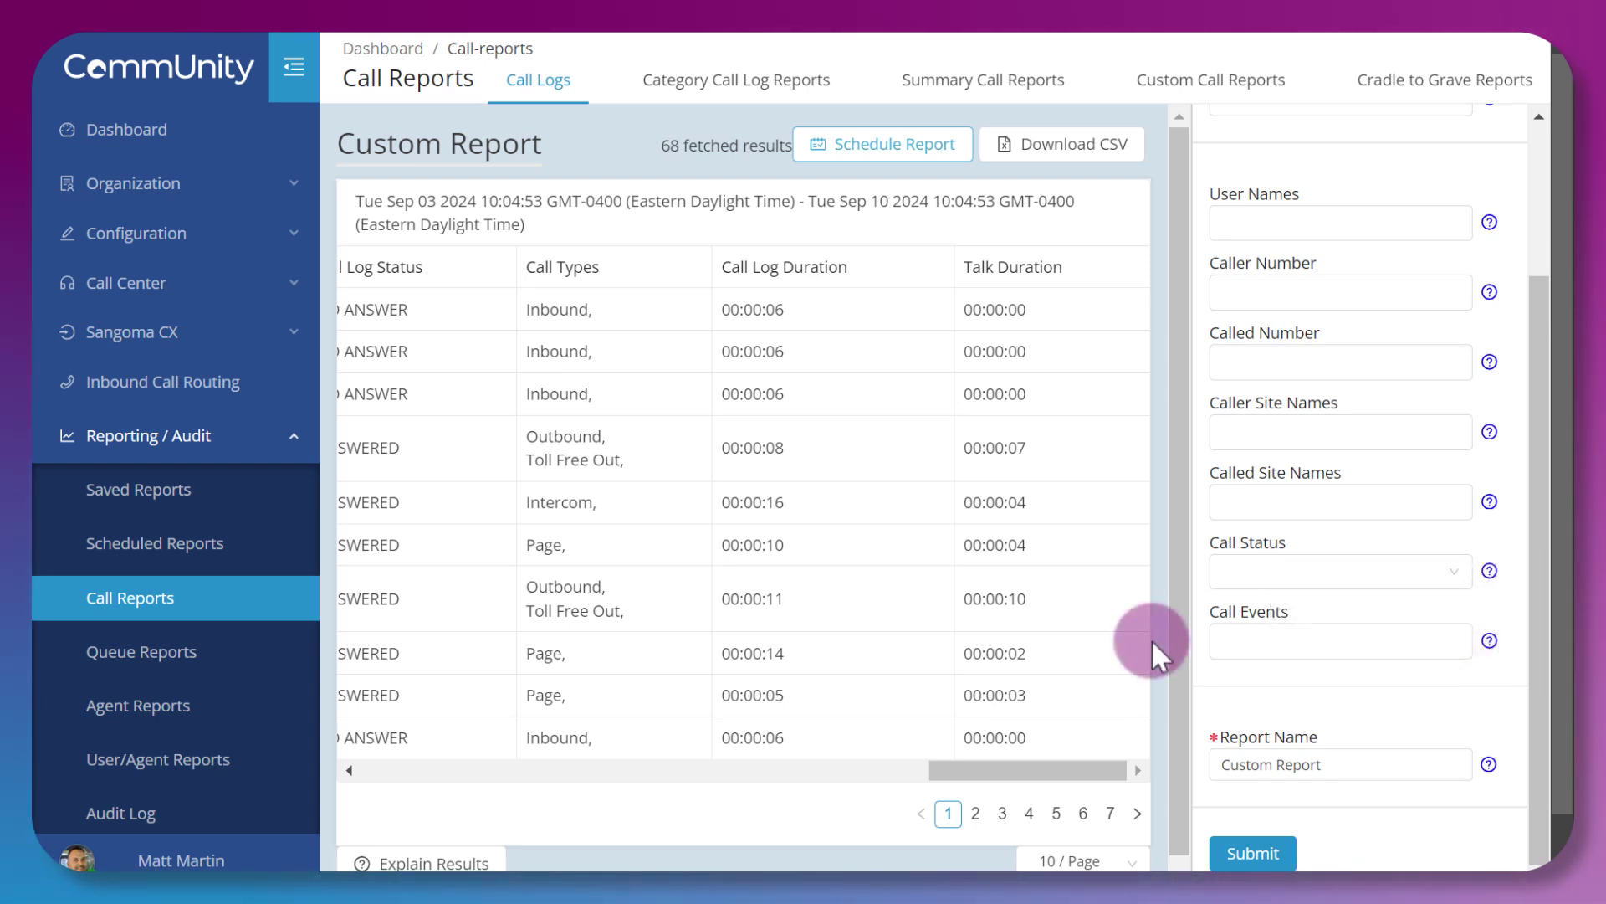
- Open the Category Call Log Reports and review the available splits and metrics
left_click(791, 93)
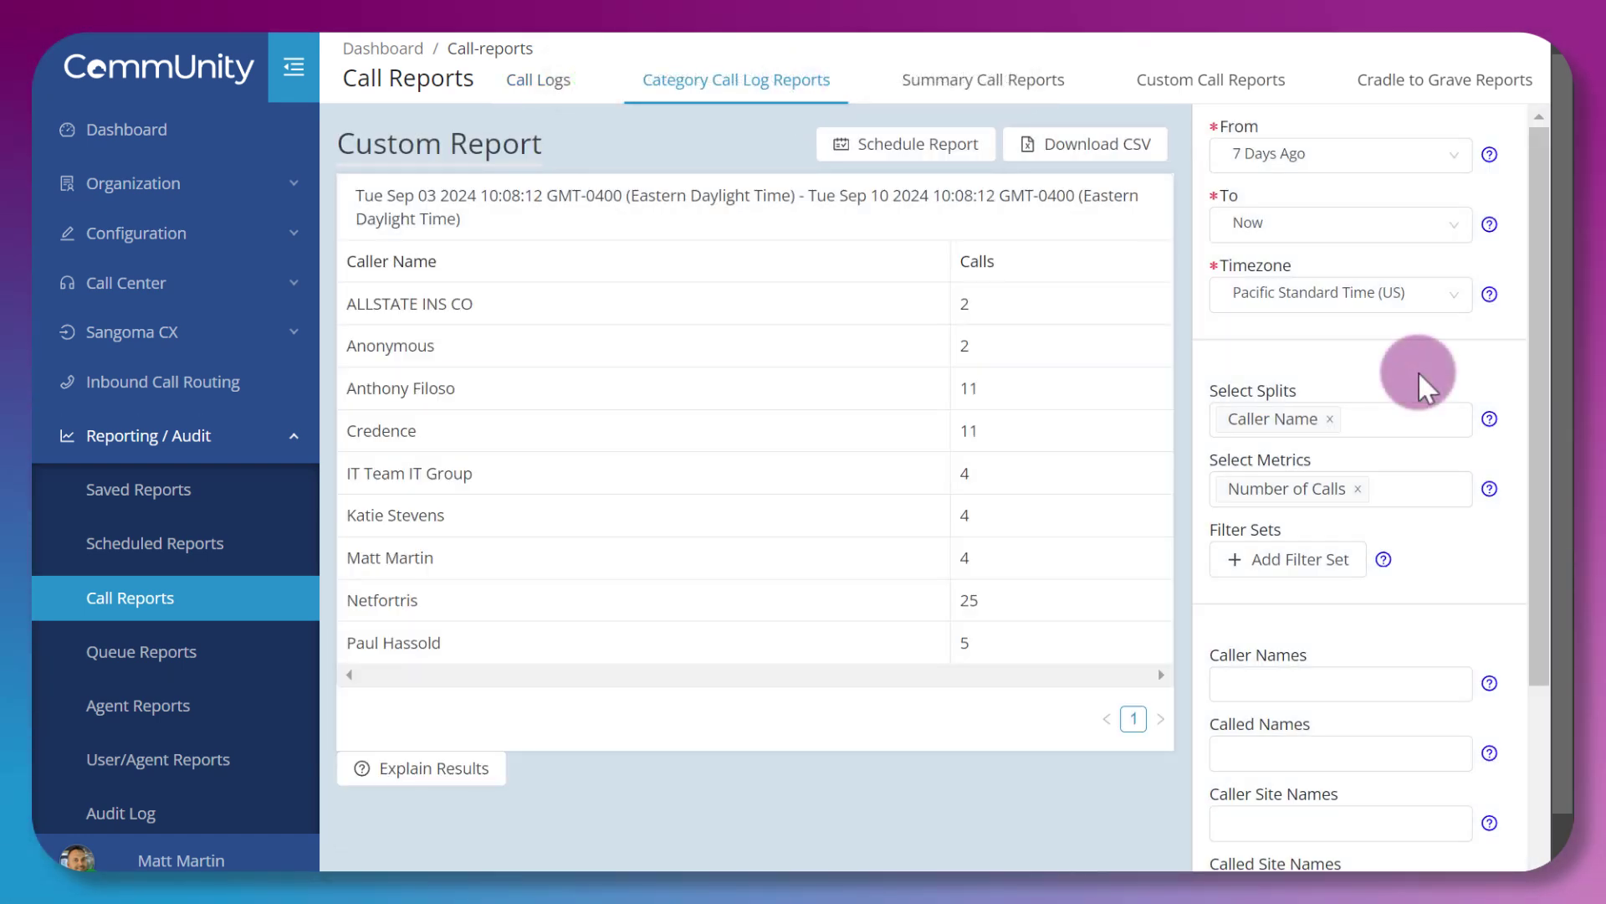
left_click(1411, 414)
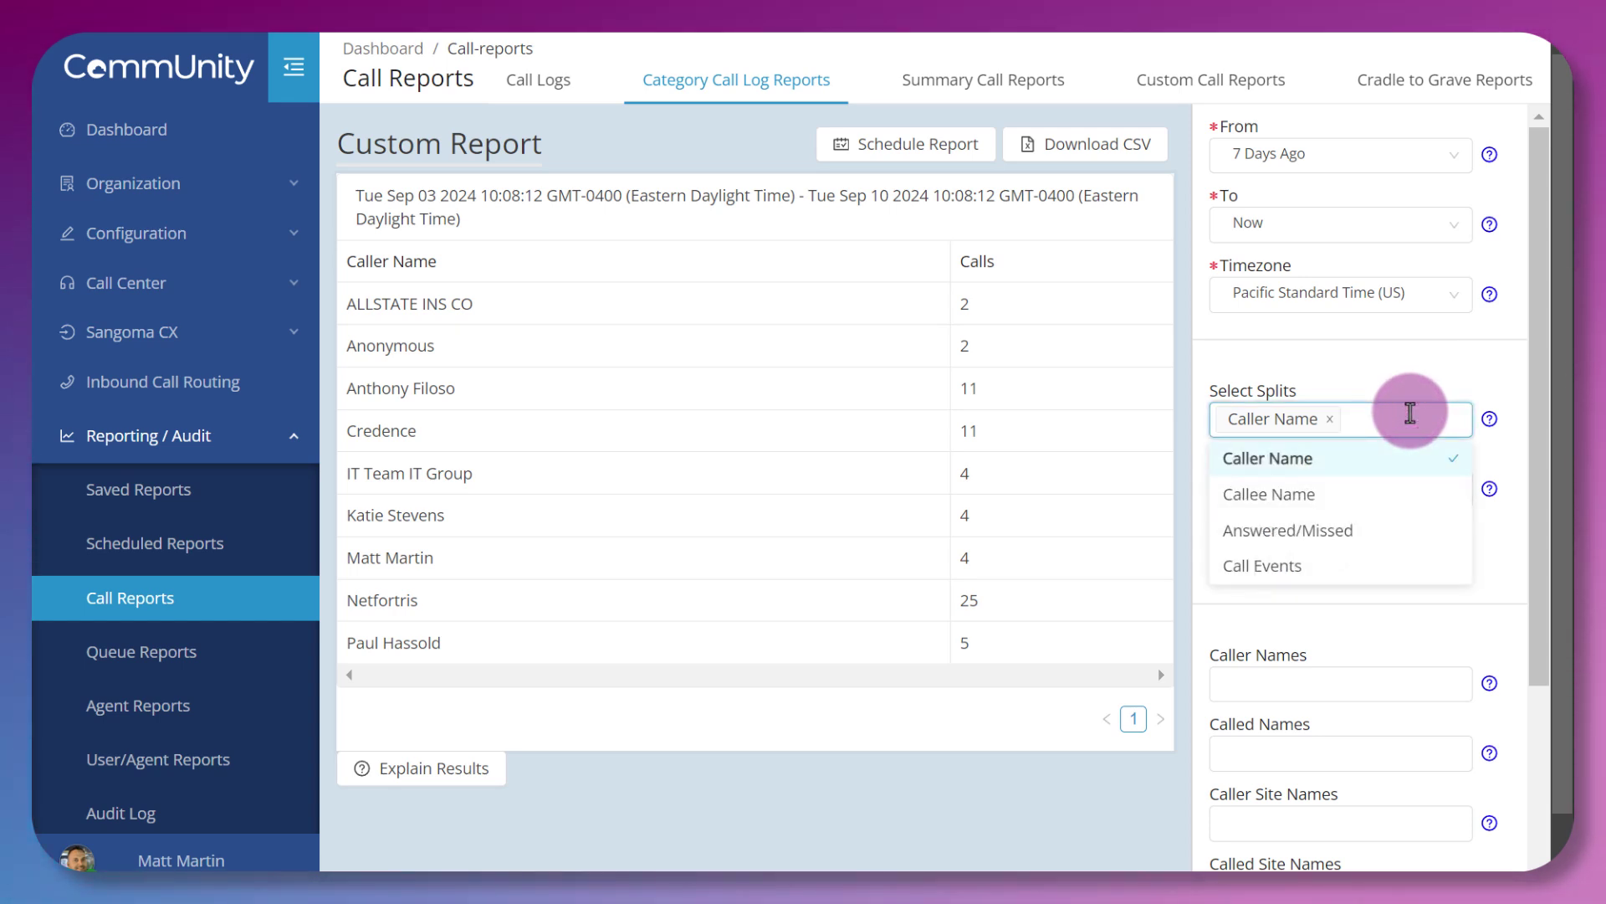
left_click(1417, 366)
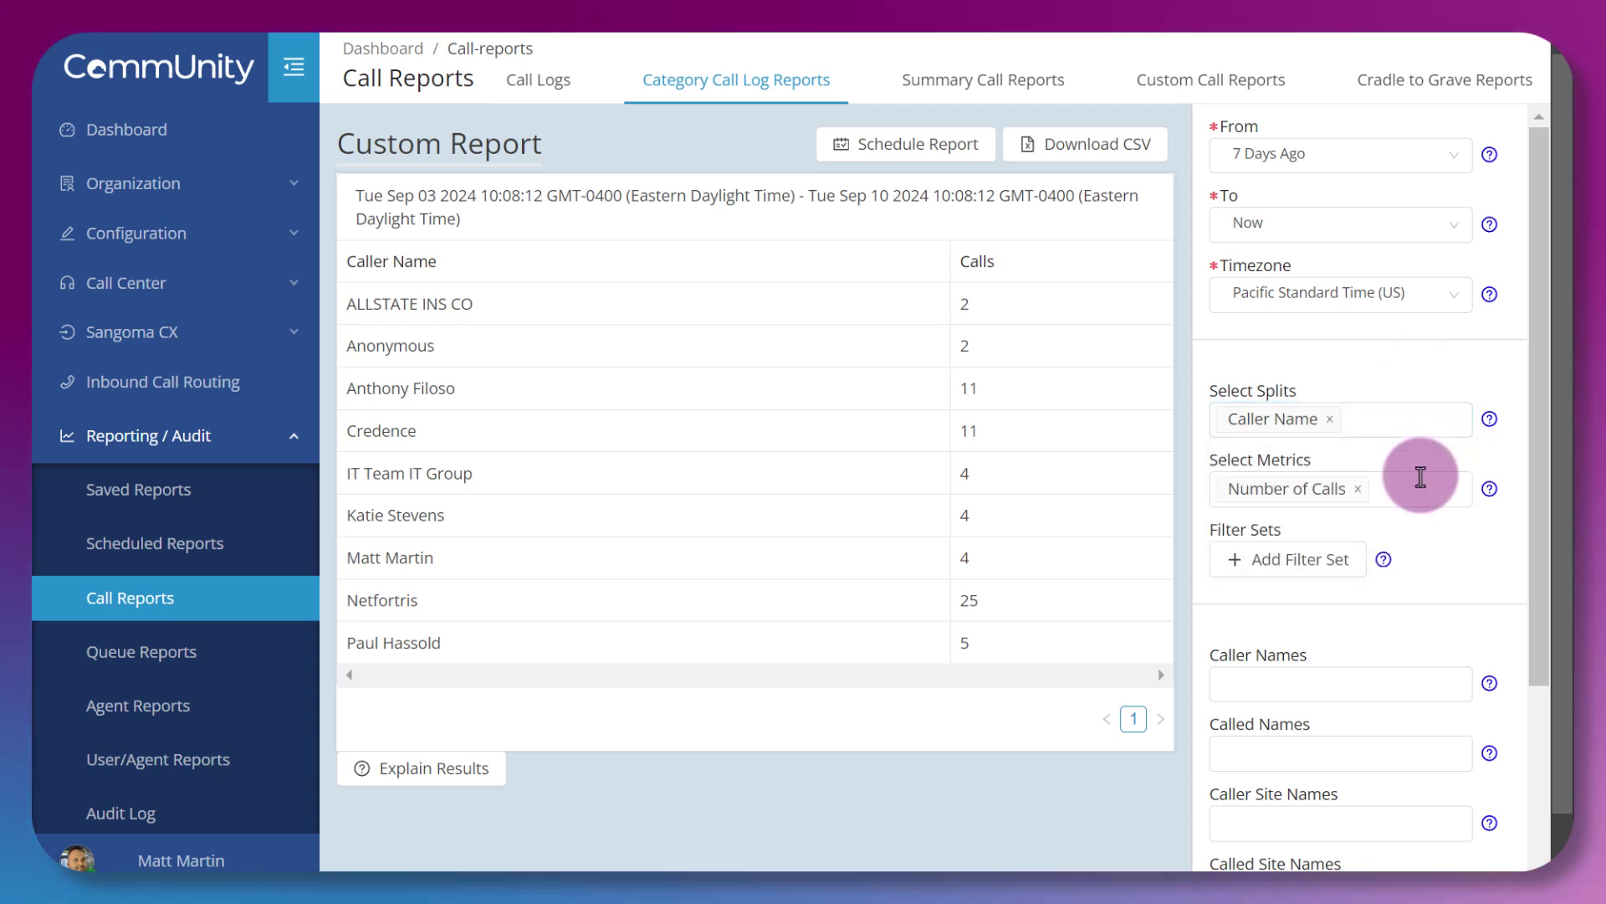
left_click(1420, 483)
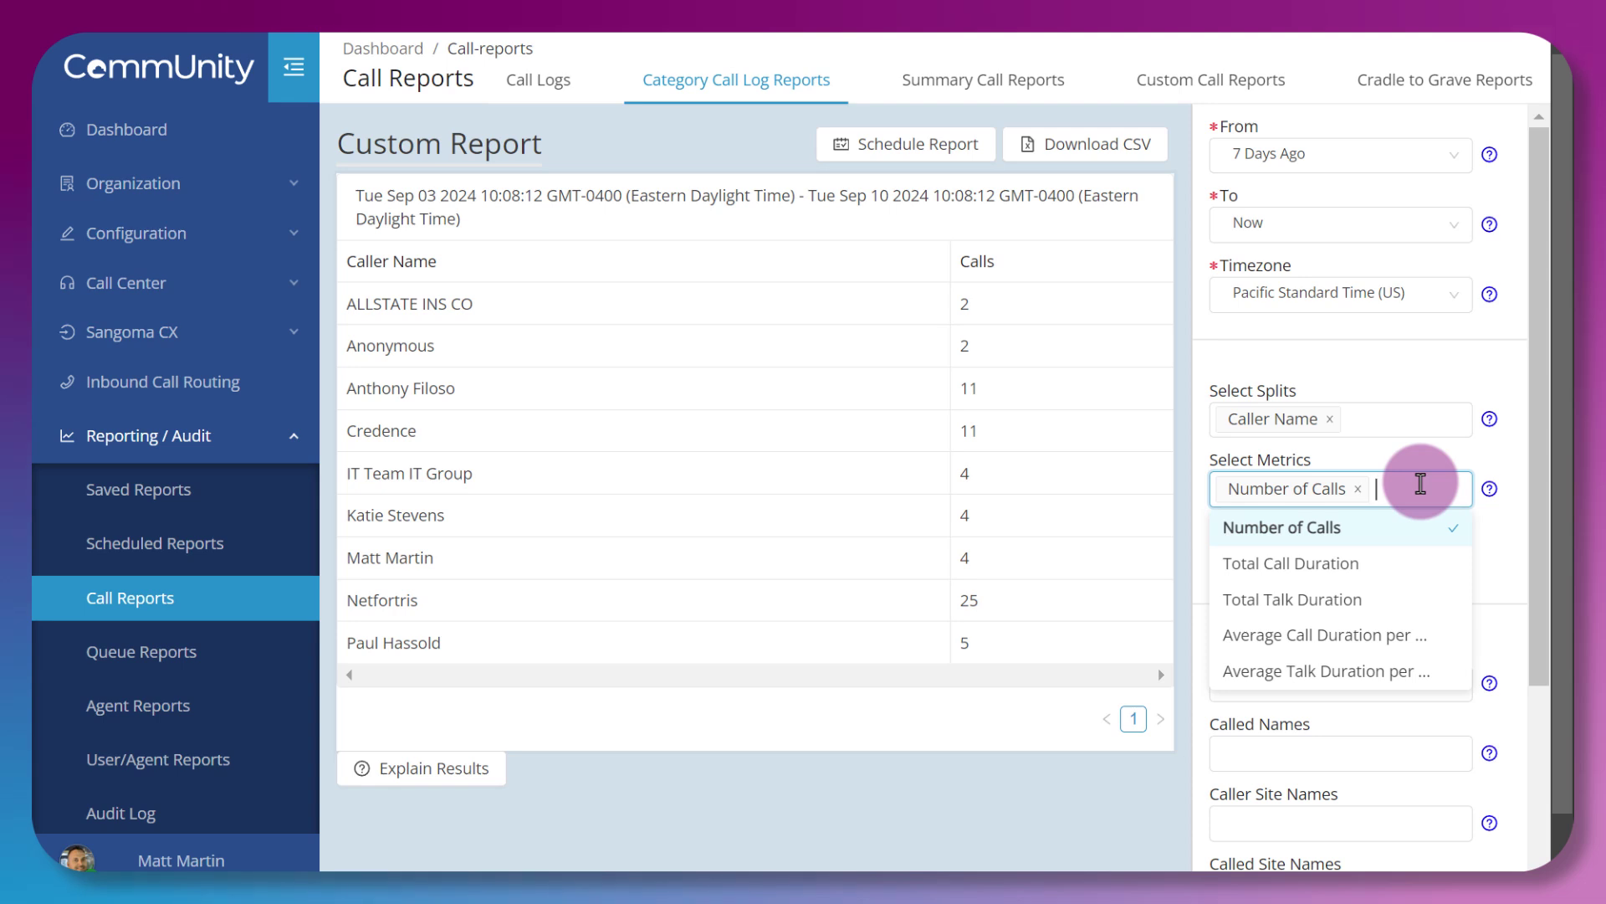
left_click(1297, 330)
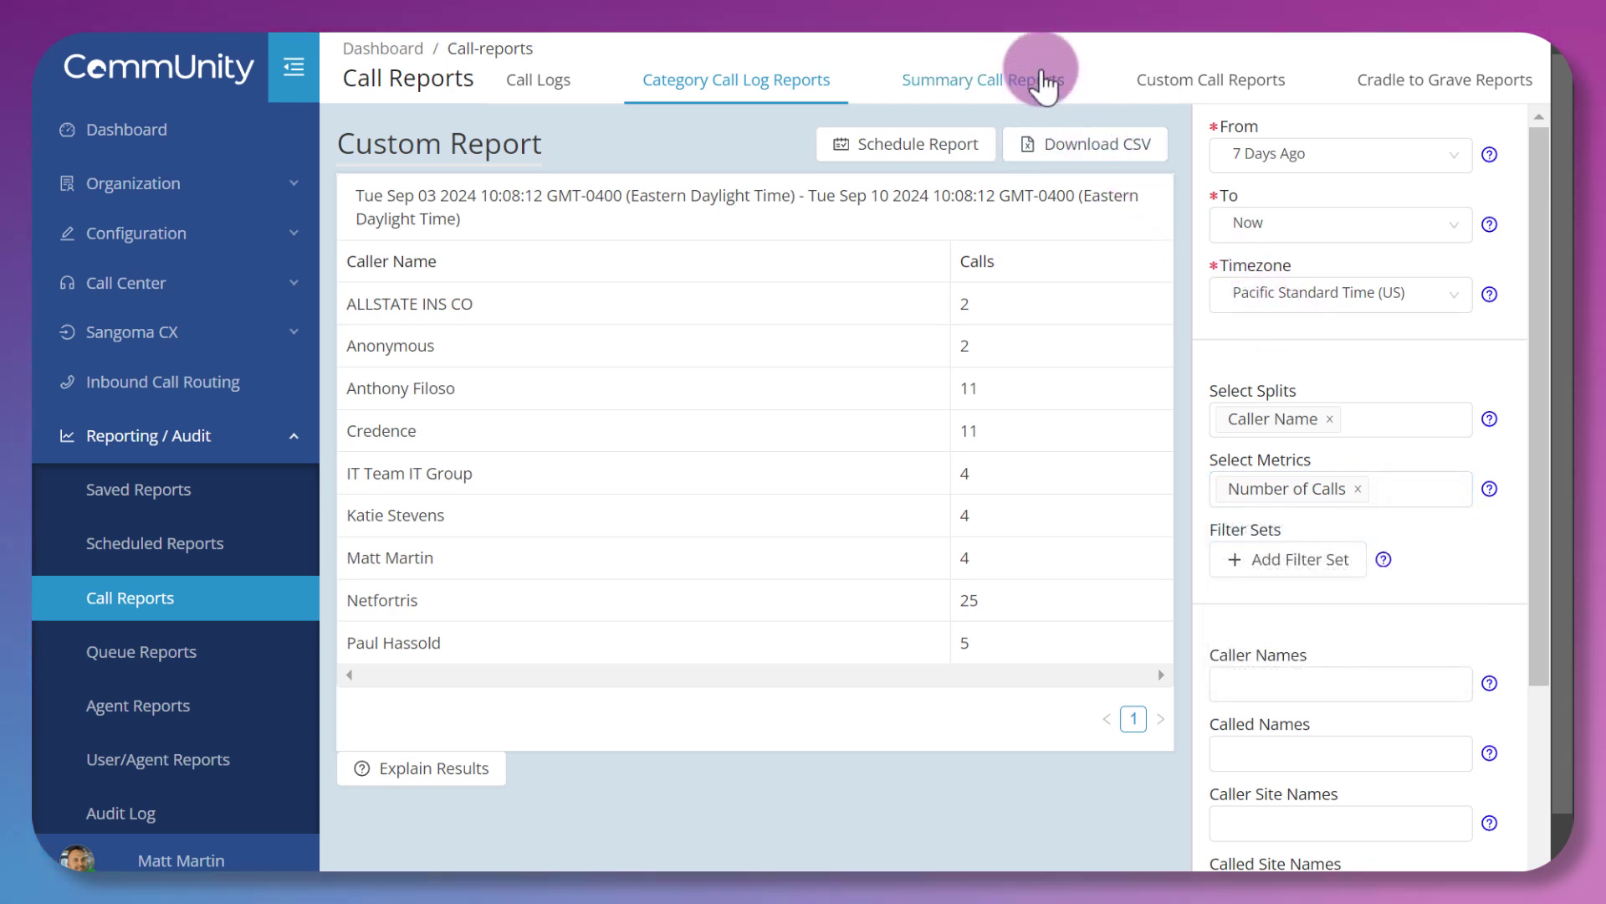
- Open the Summary Call Reports, check the unit type setting and show the results as a table
left_click(1044, 83)
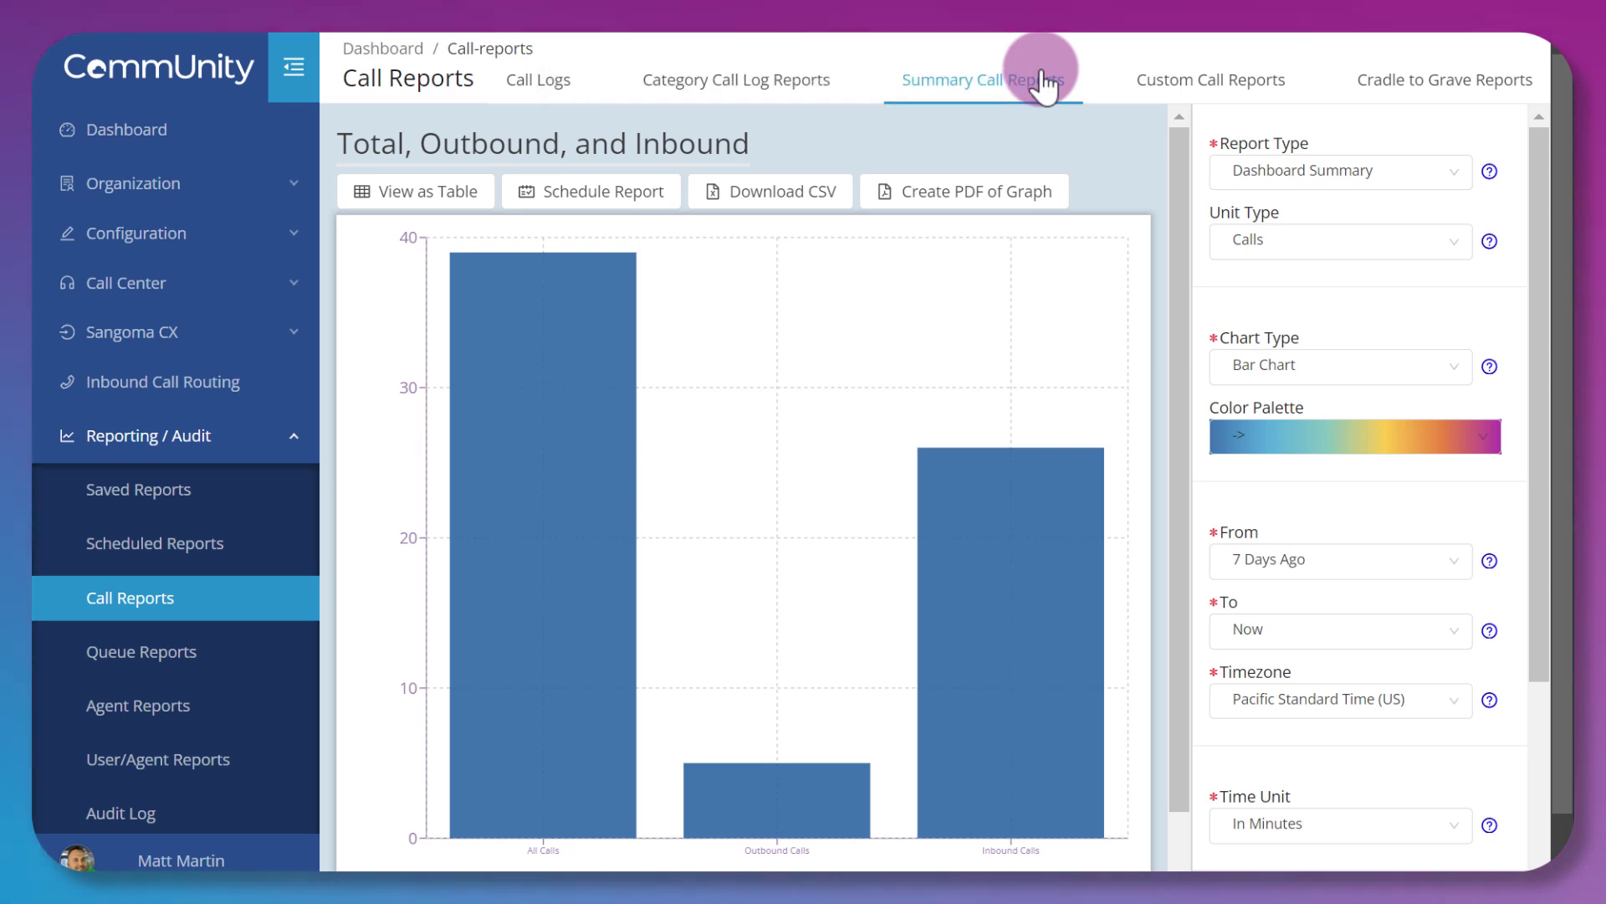
left_click(1445, 241)
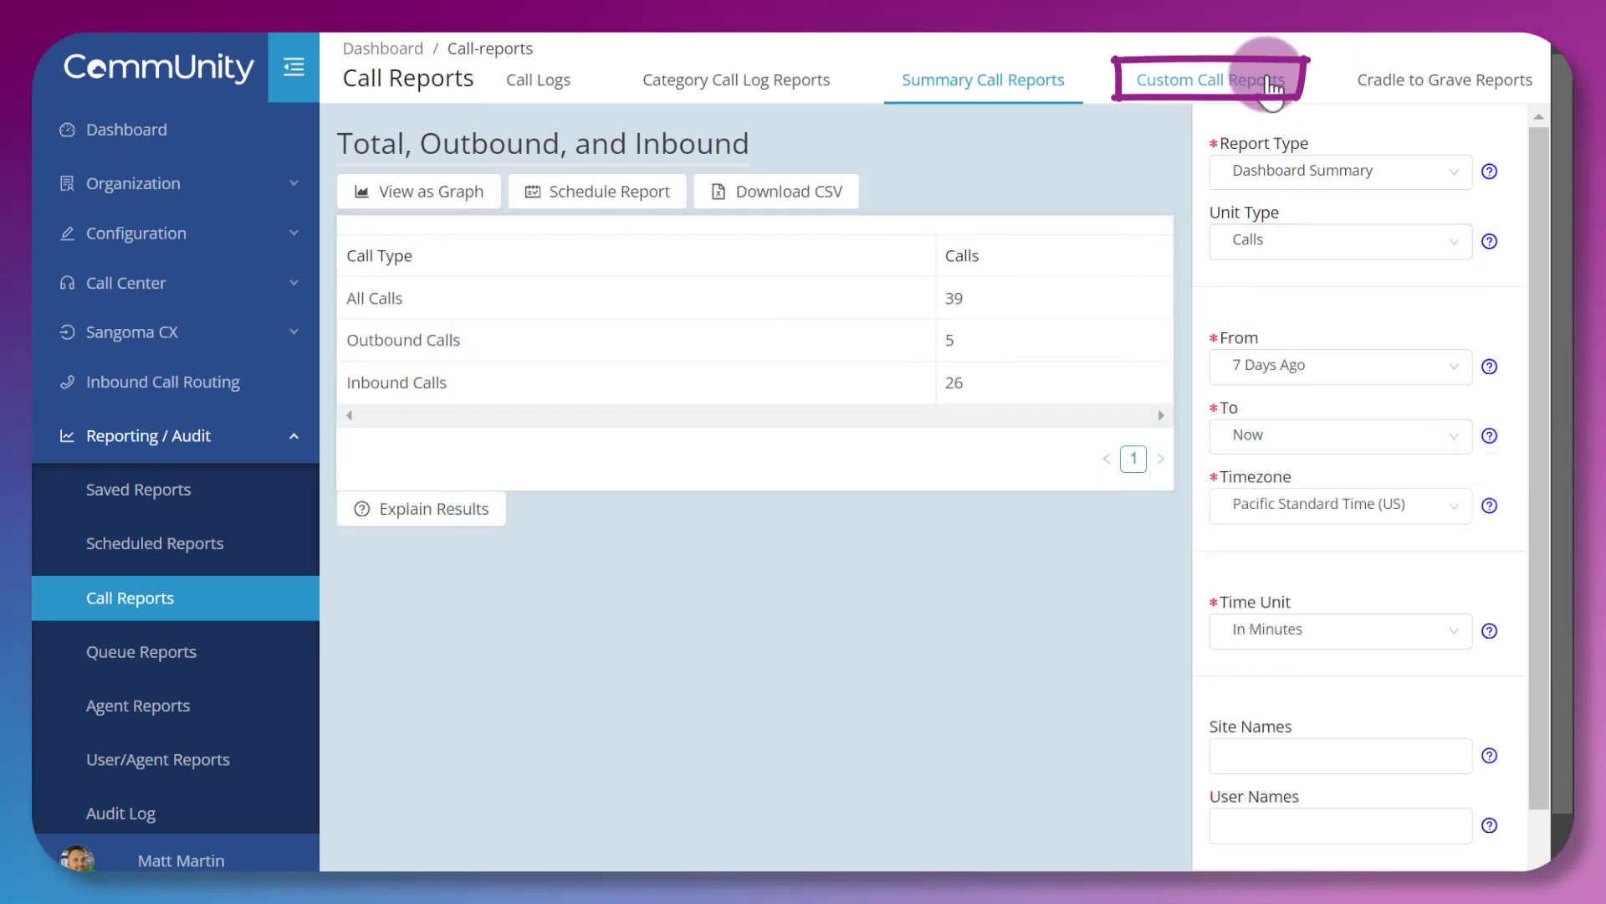
- Open the Custom Call Reports, show the results as a table and review the report settings
left_click(1271, 83)
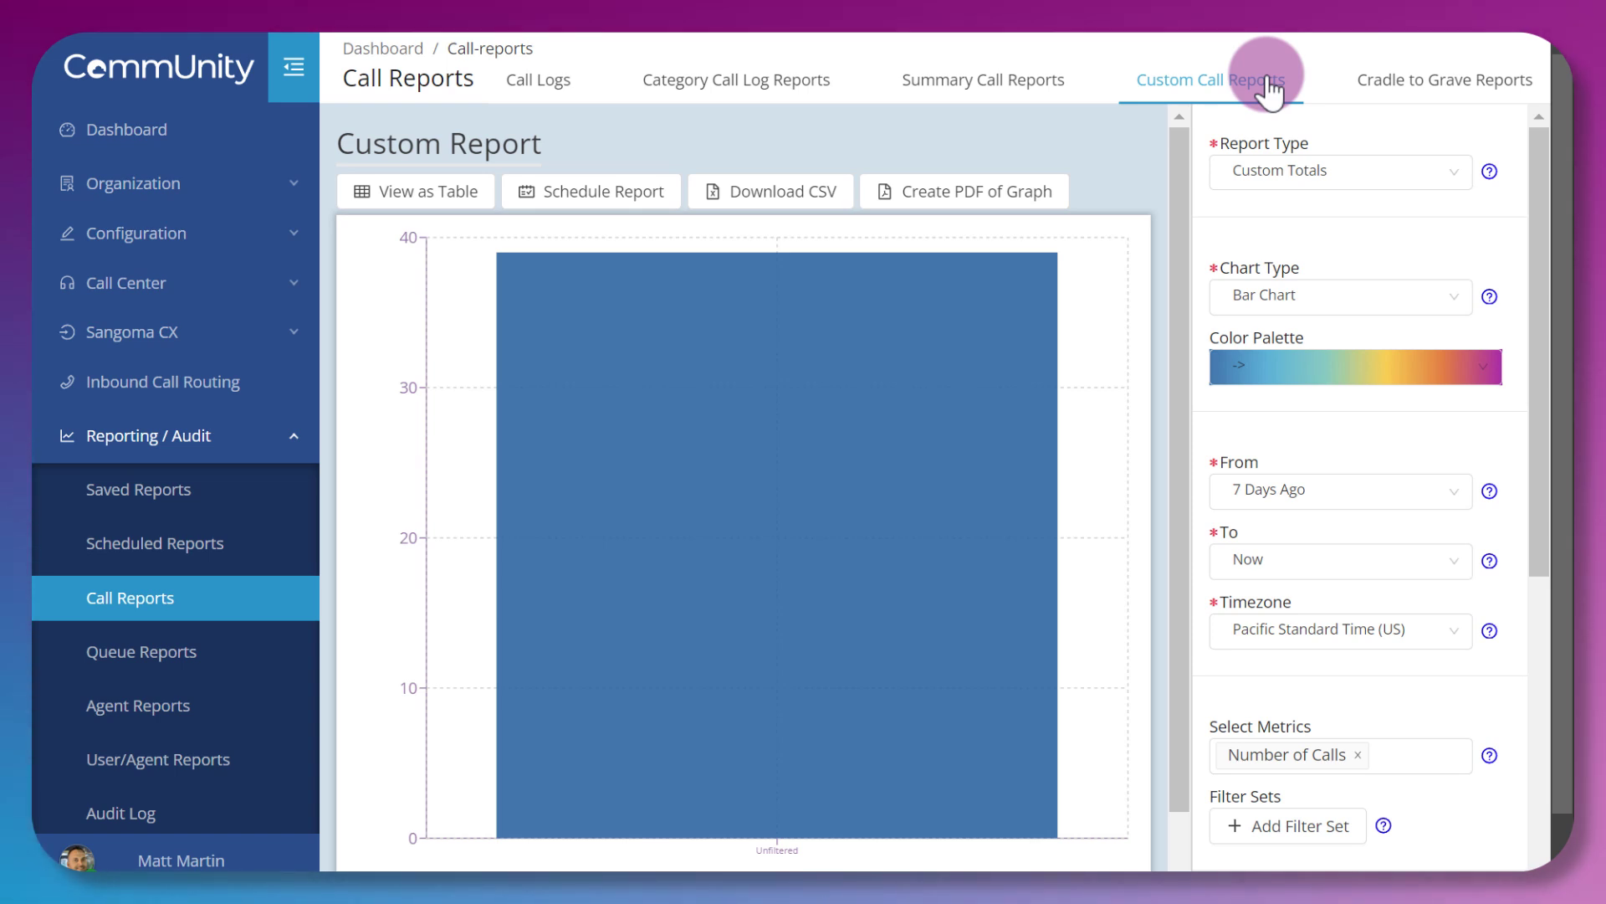
left_click(447, 189)
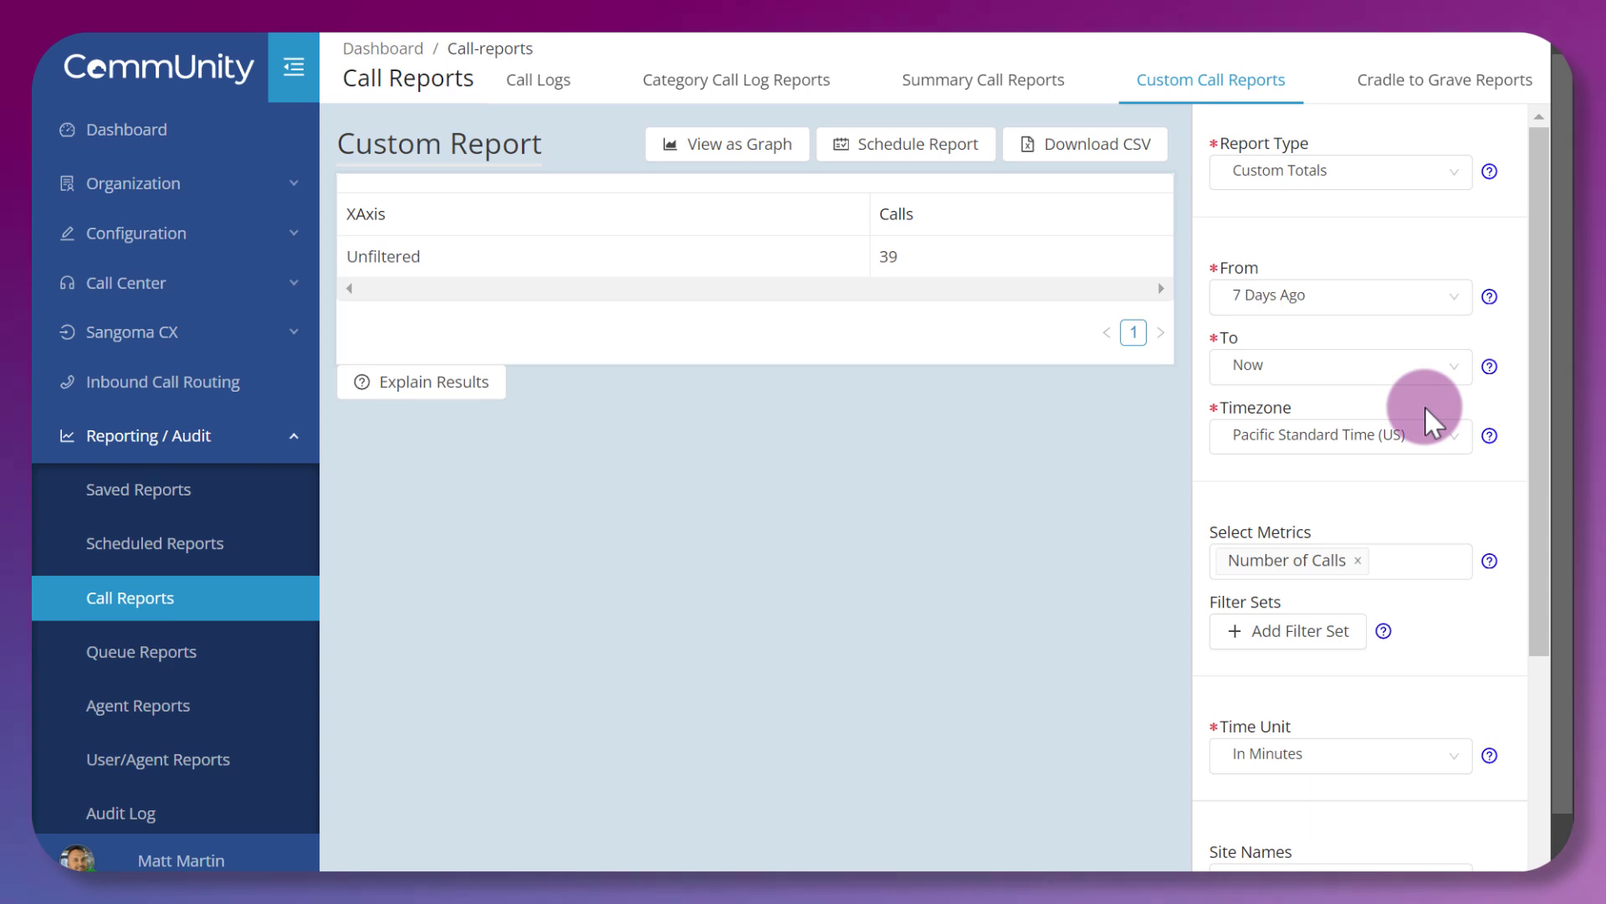
scroll(1425, 405, "down", 4)
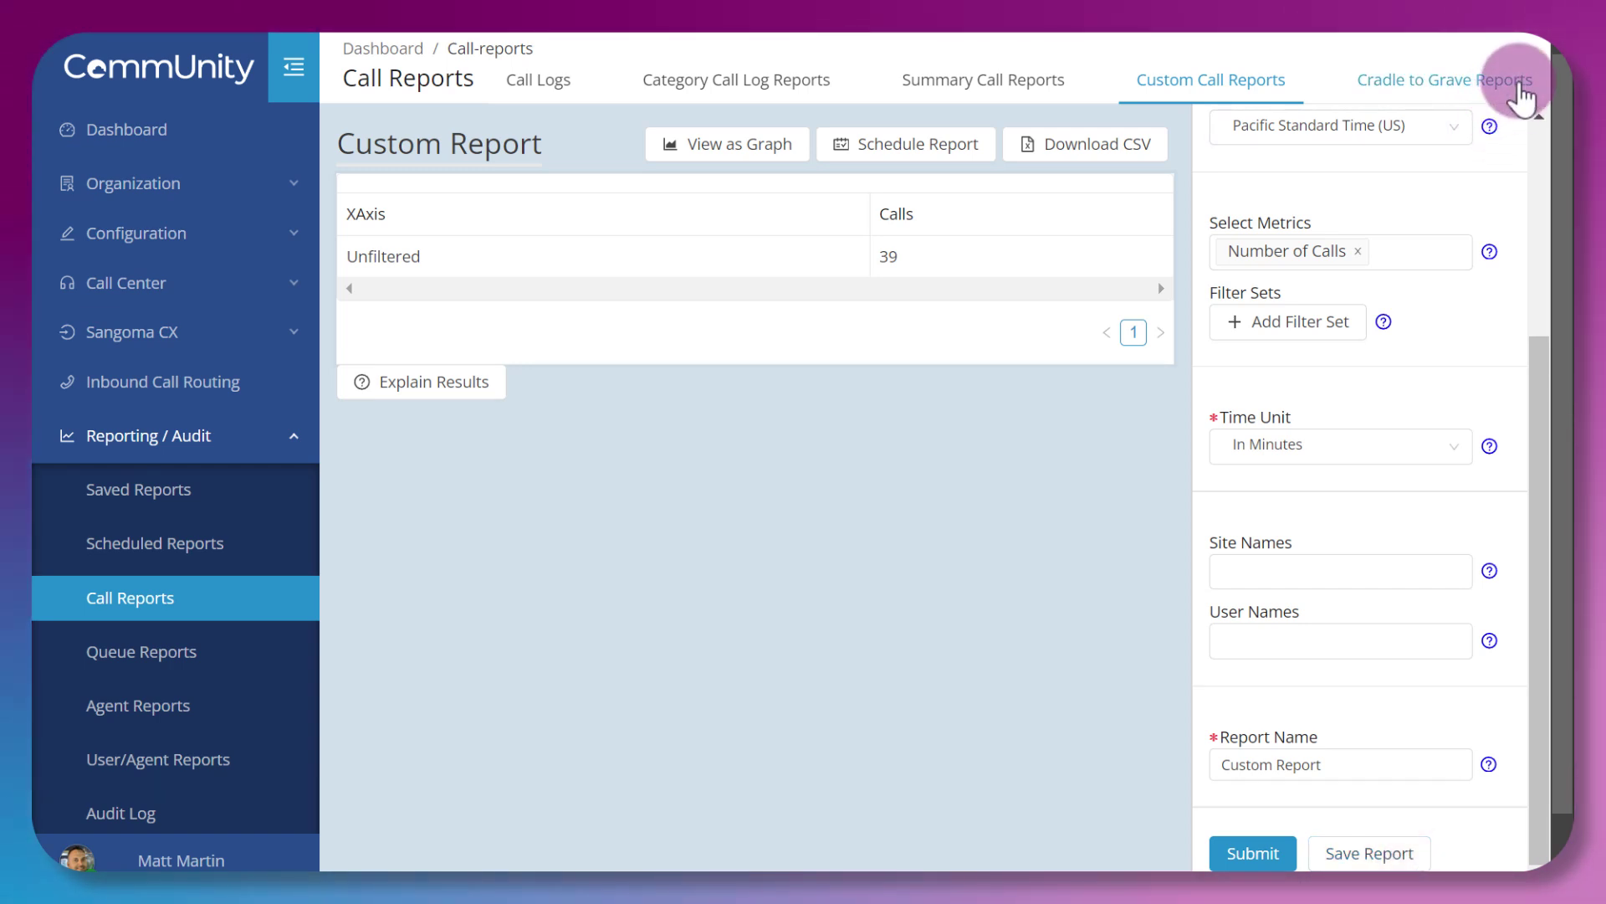
- Open the Cradle to Grave Reports and review the list of calls and its remaining columns
left_click(1518, 86)
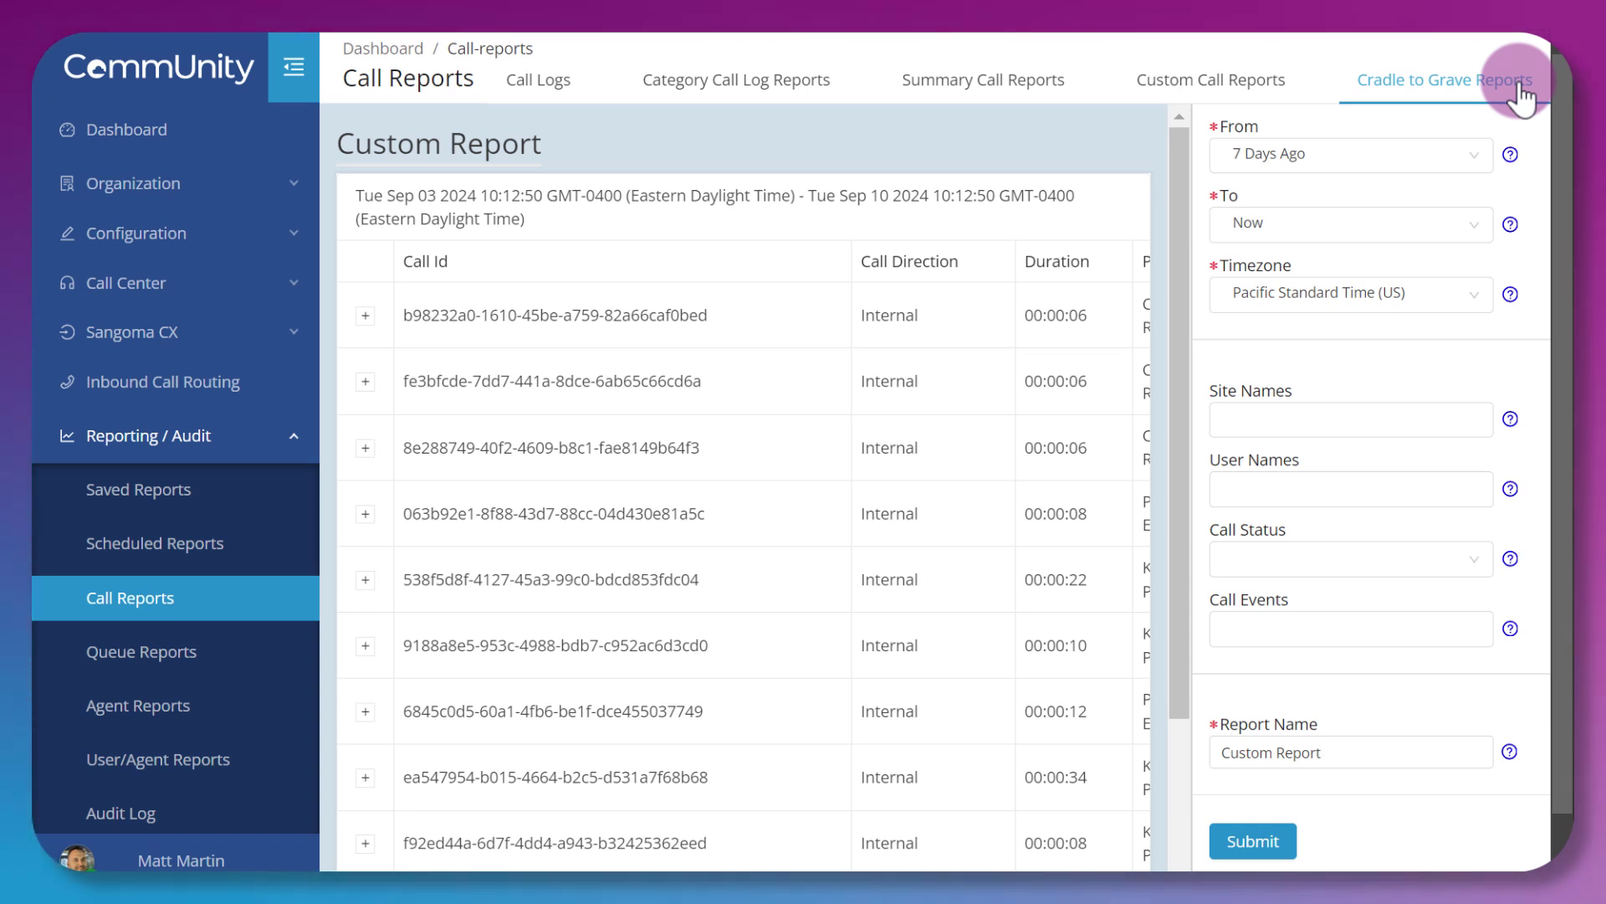
scroll(1111, 379, "down", 2)
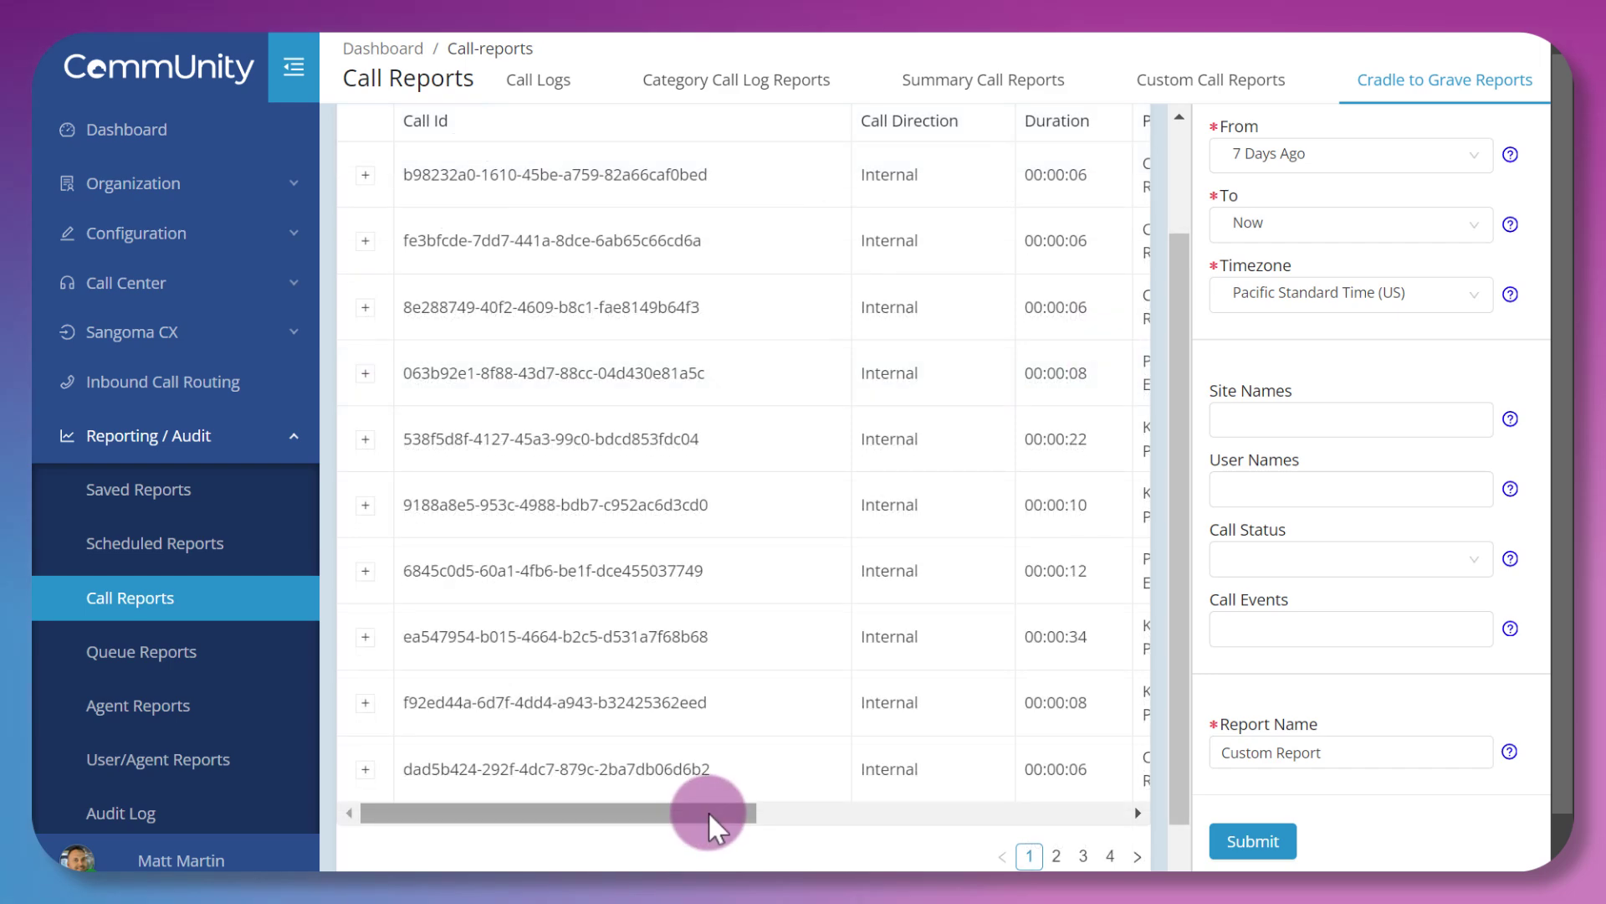
left_click_drag(708, 811, 1132, 845)
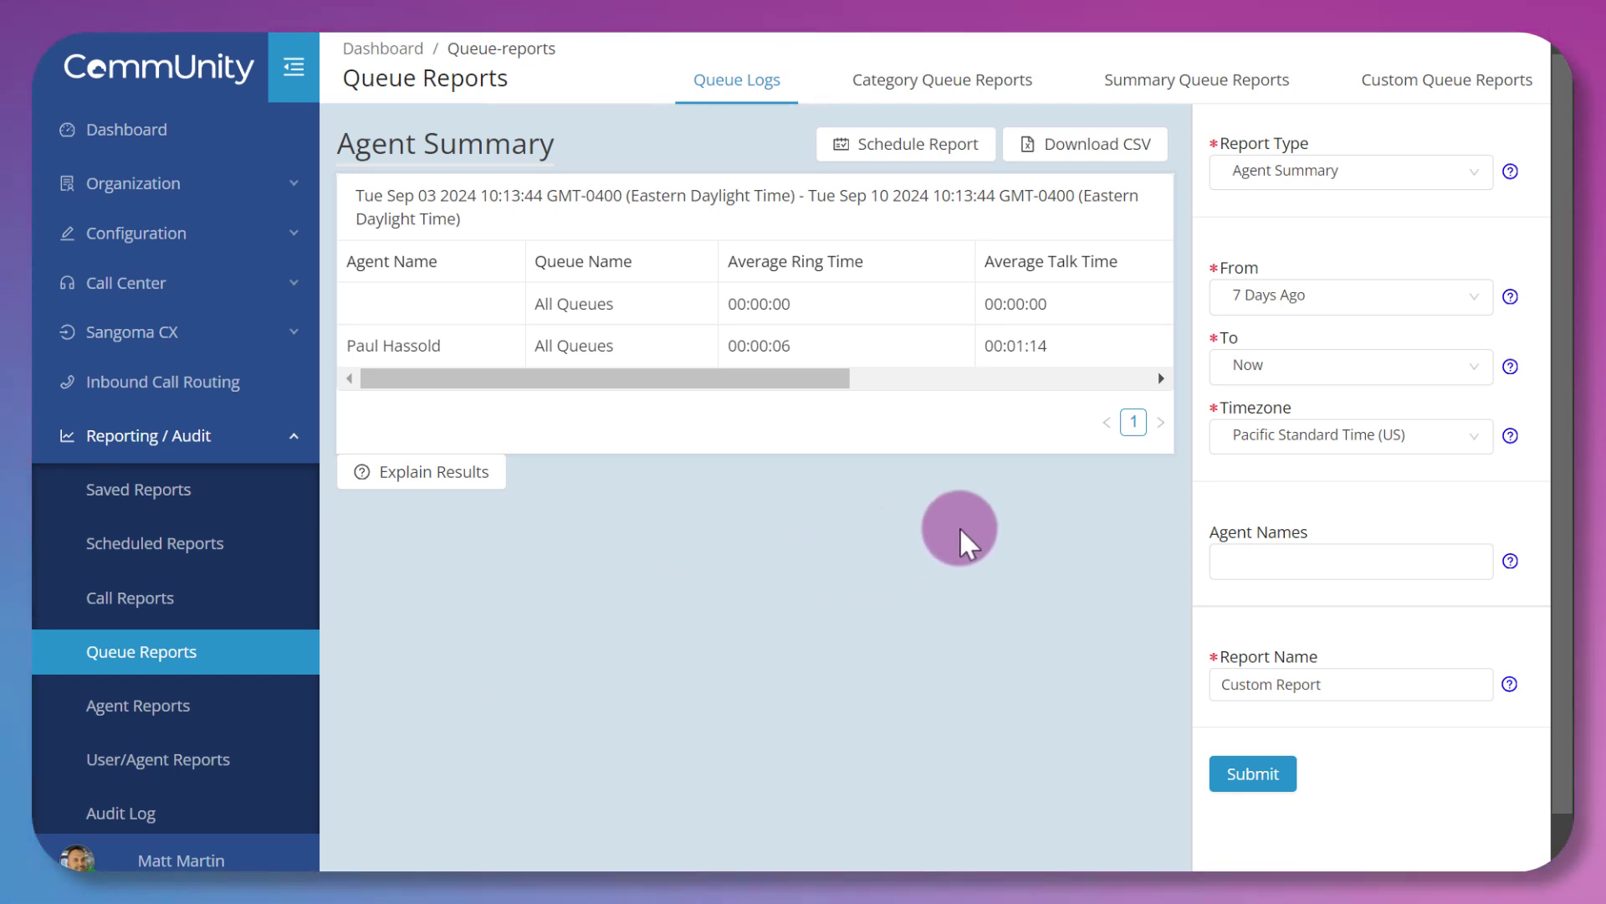
- View the report types available for the queue logs in Queue Reports
left_click(1460, 178)
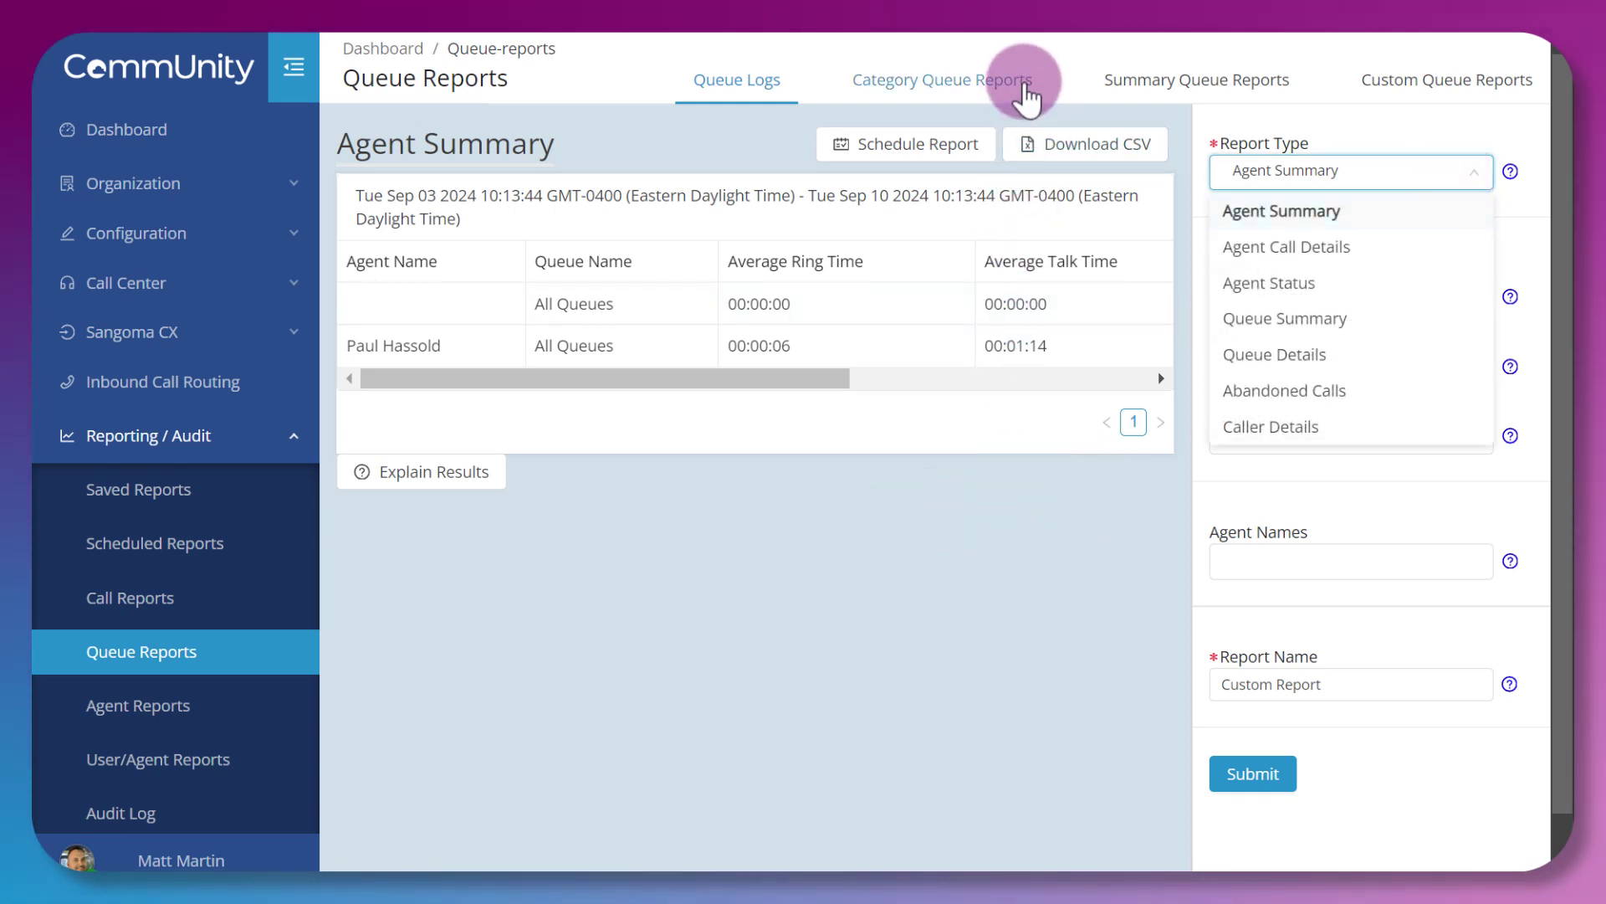
- Open the Category Queue Reports and review the metrics available for the report
left_click(1022, 84)
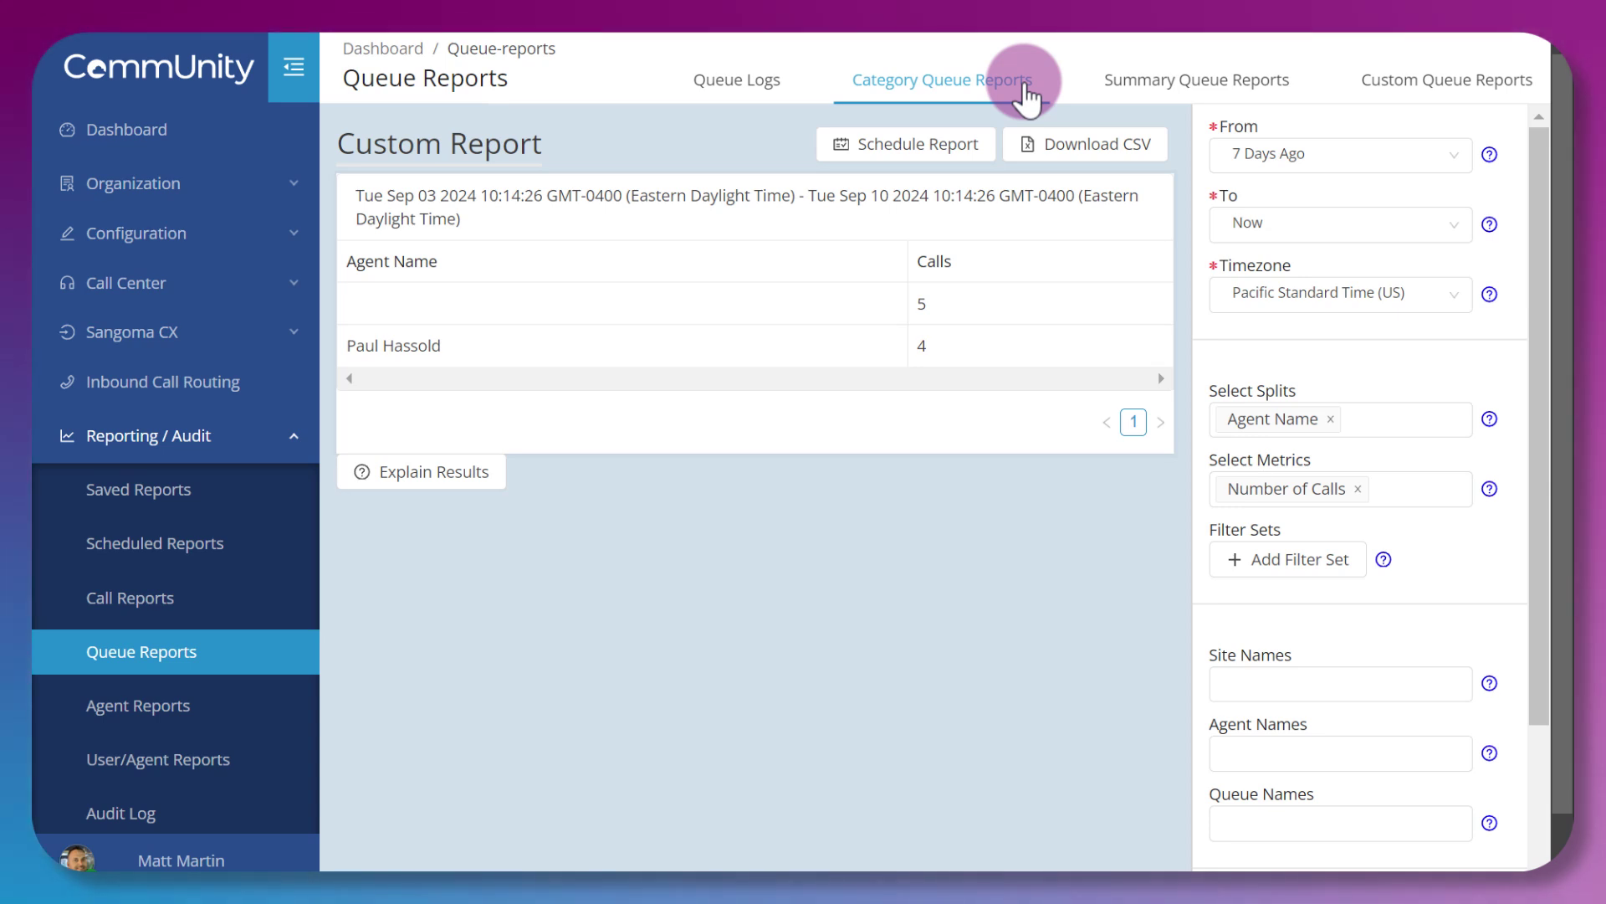
left_click(1403, 488)
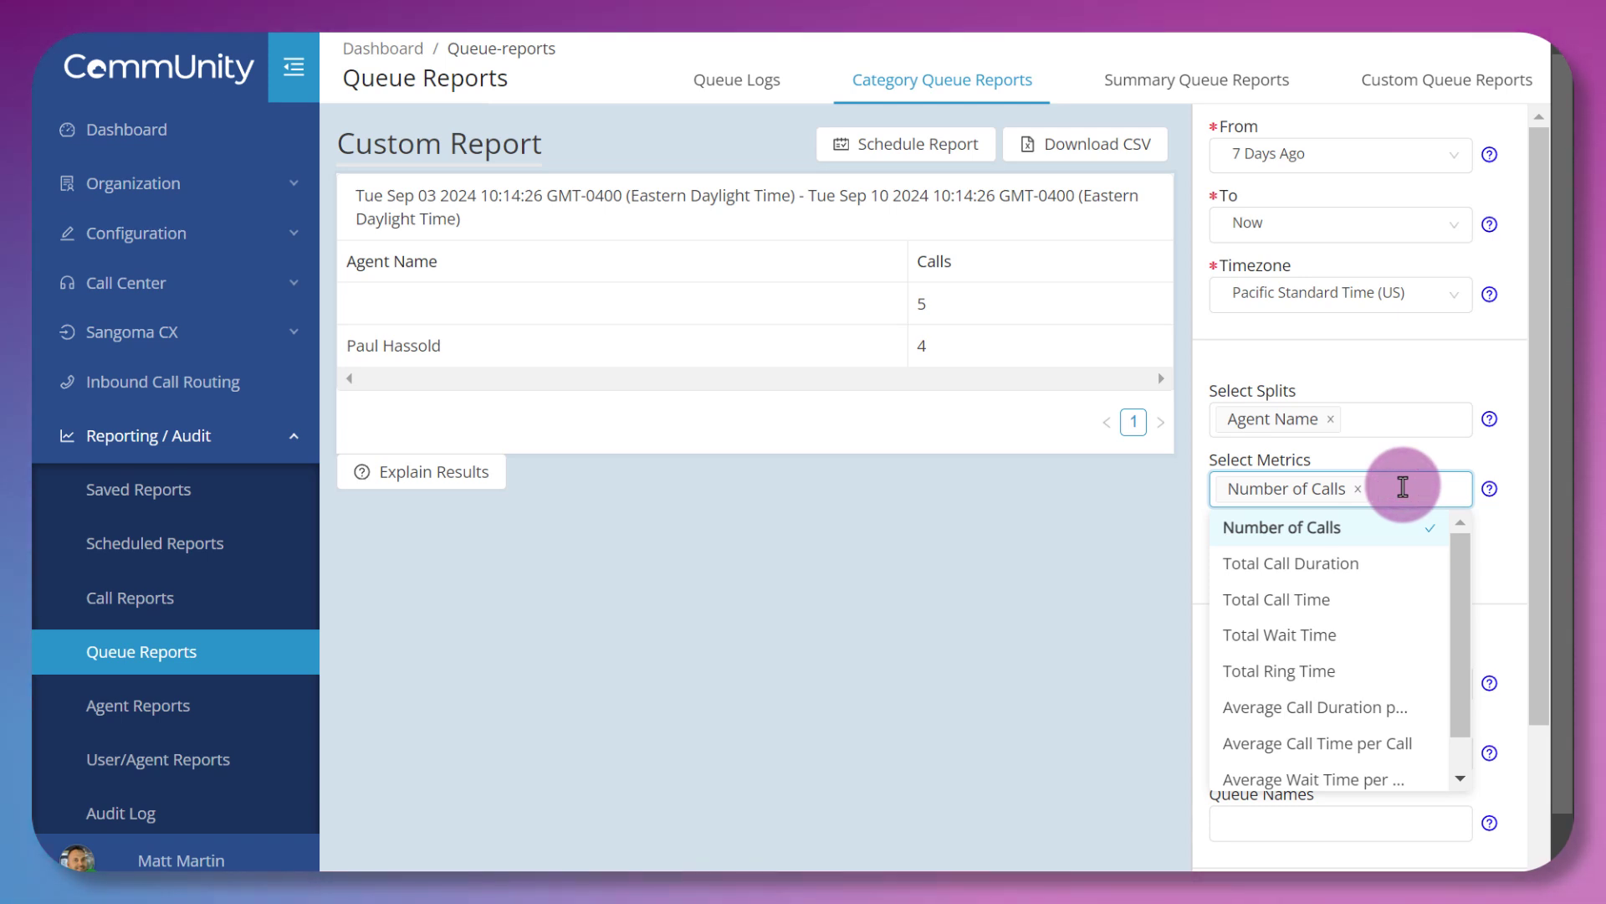
left_click(1434, 599)
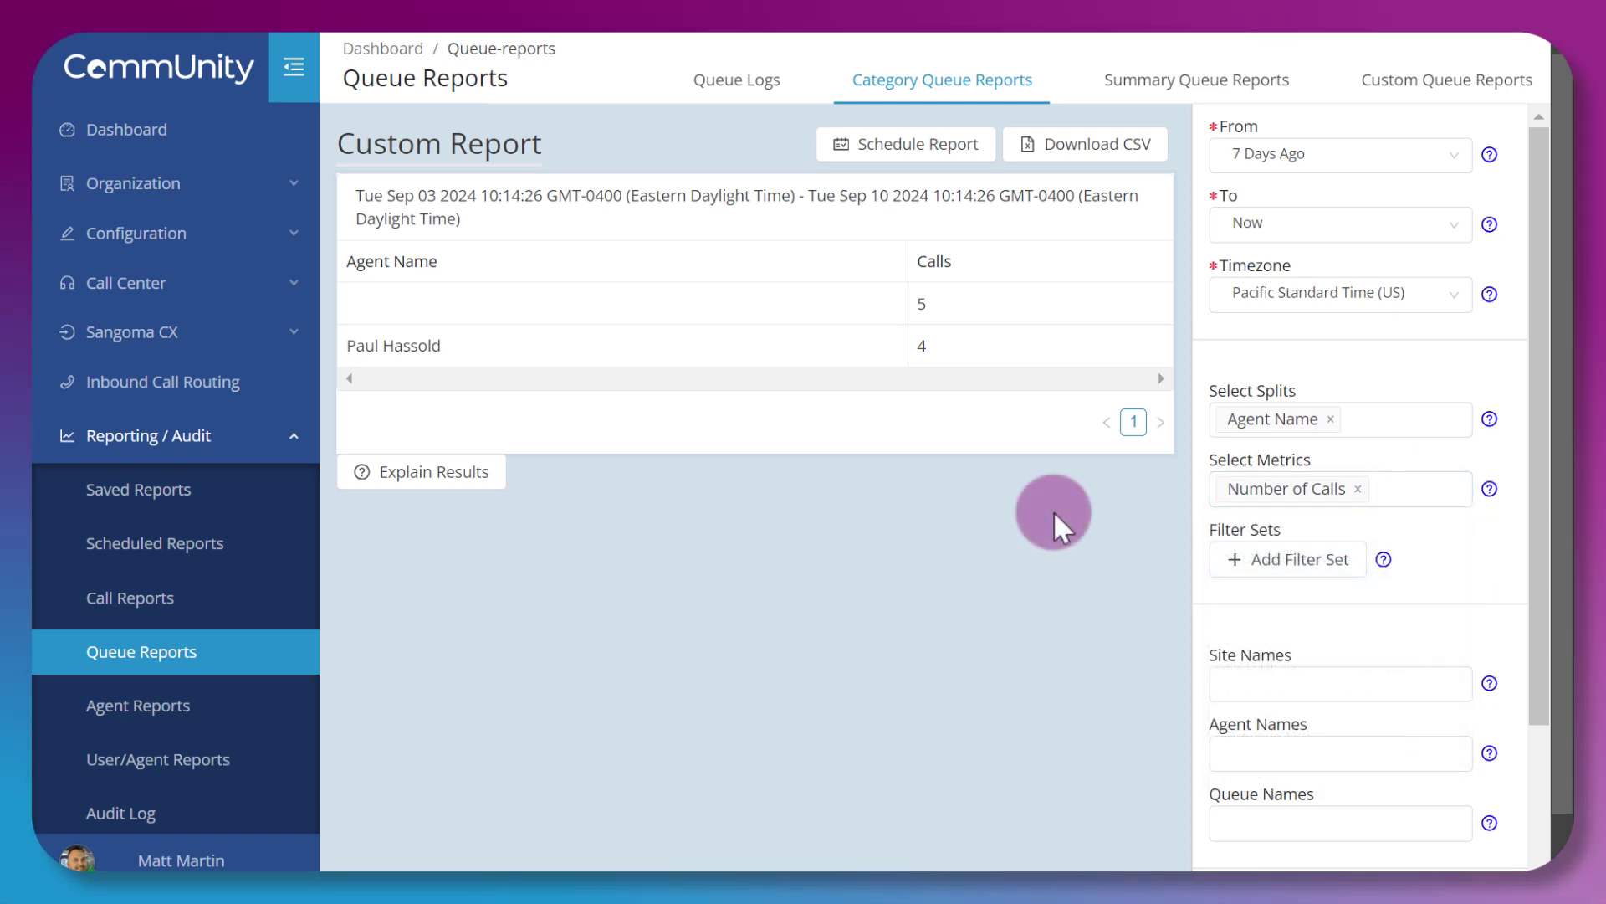
- Show the Summary Queue Reports results as a table, and open the Custom Queue Reports to review their settings
left_click(1272, 84)
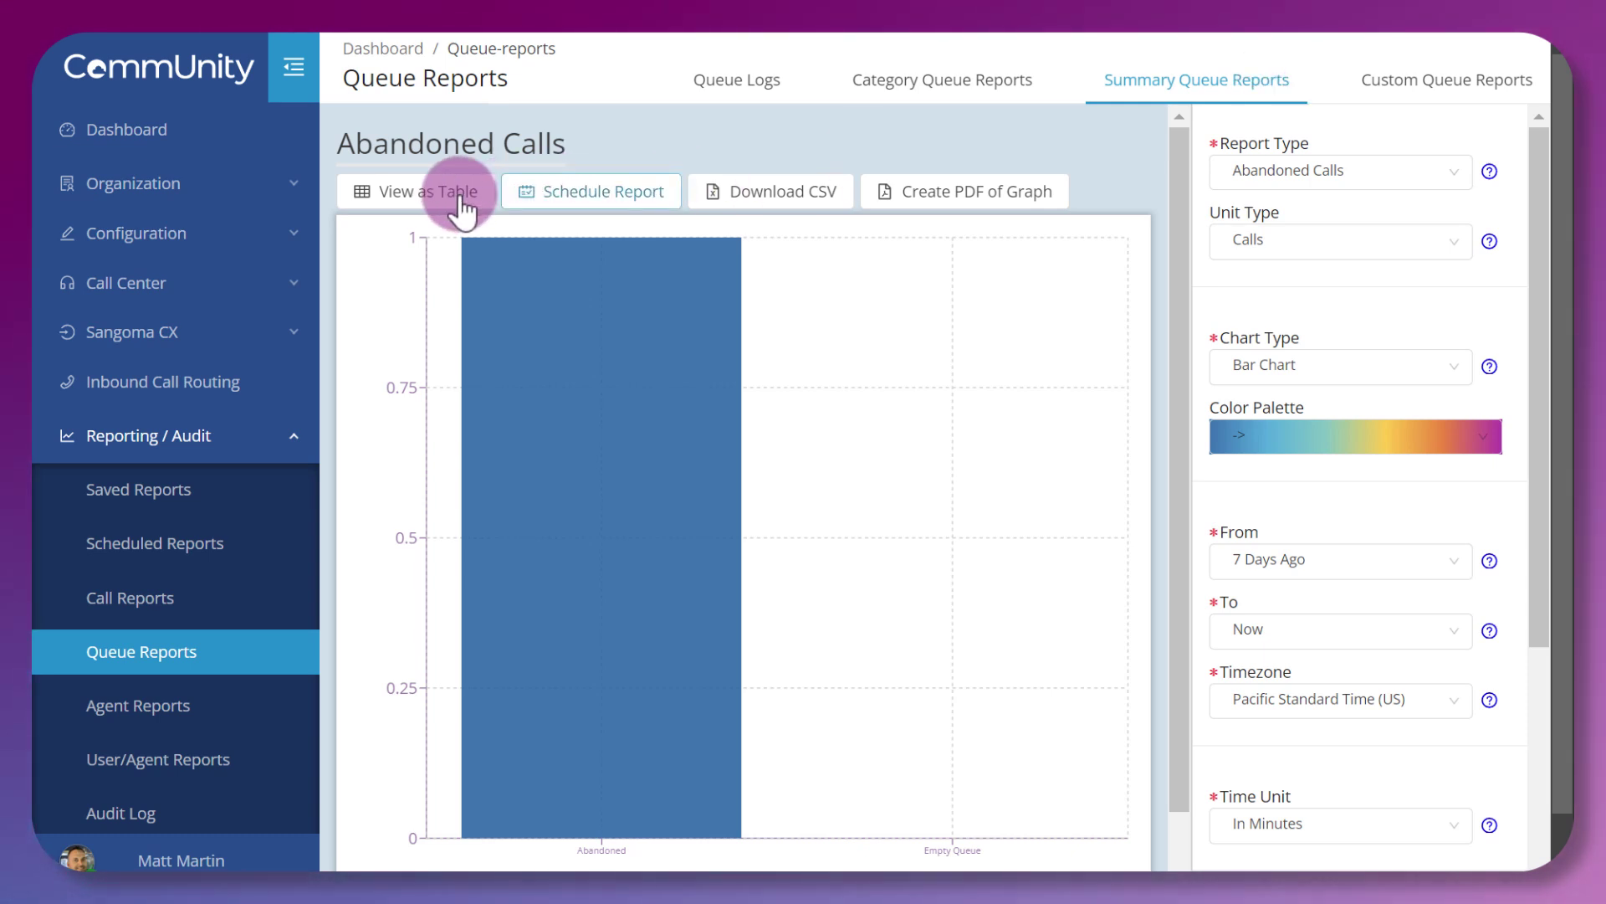
left_click(430, 192)
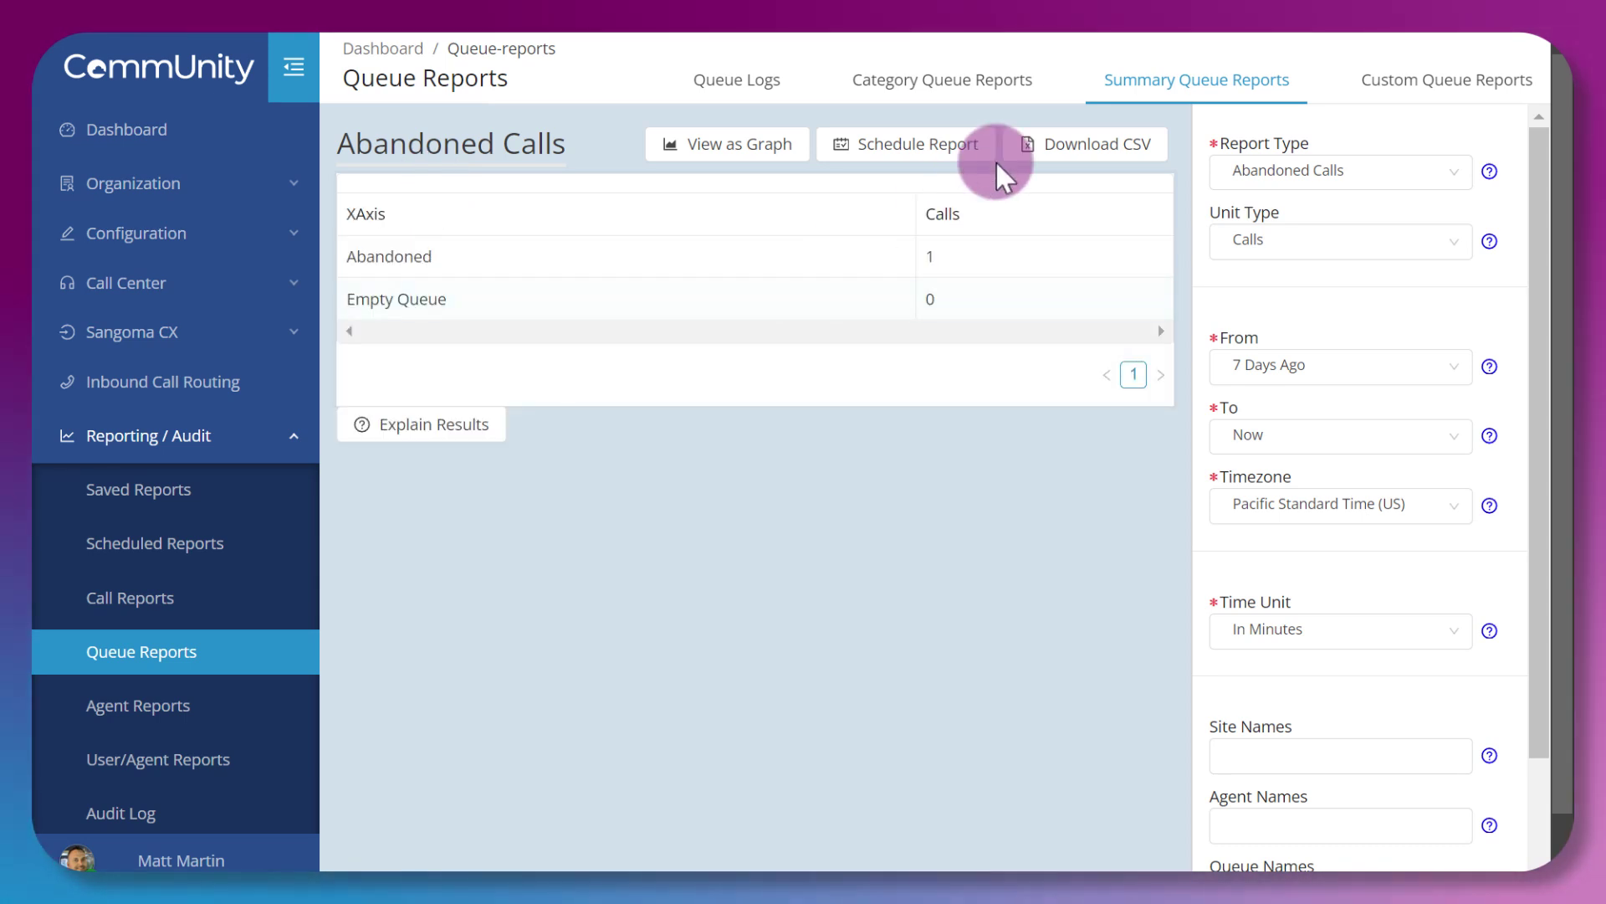
left_click(1386, 84)
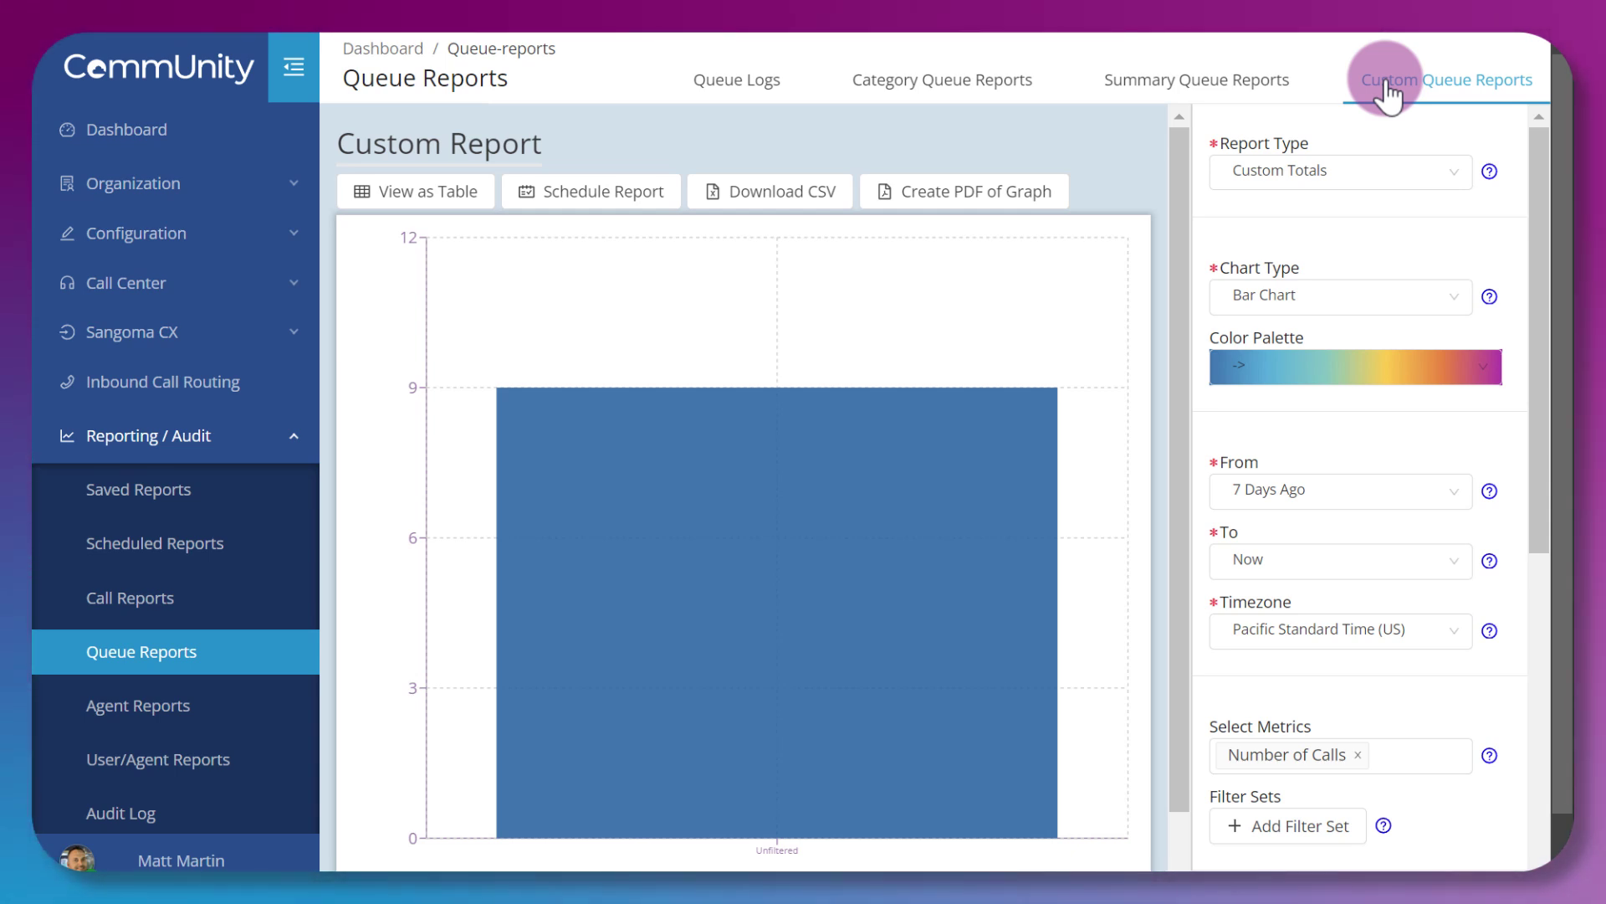
scroll(1143, 321, "down", 1)
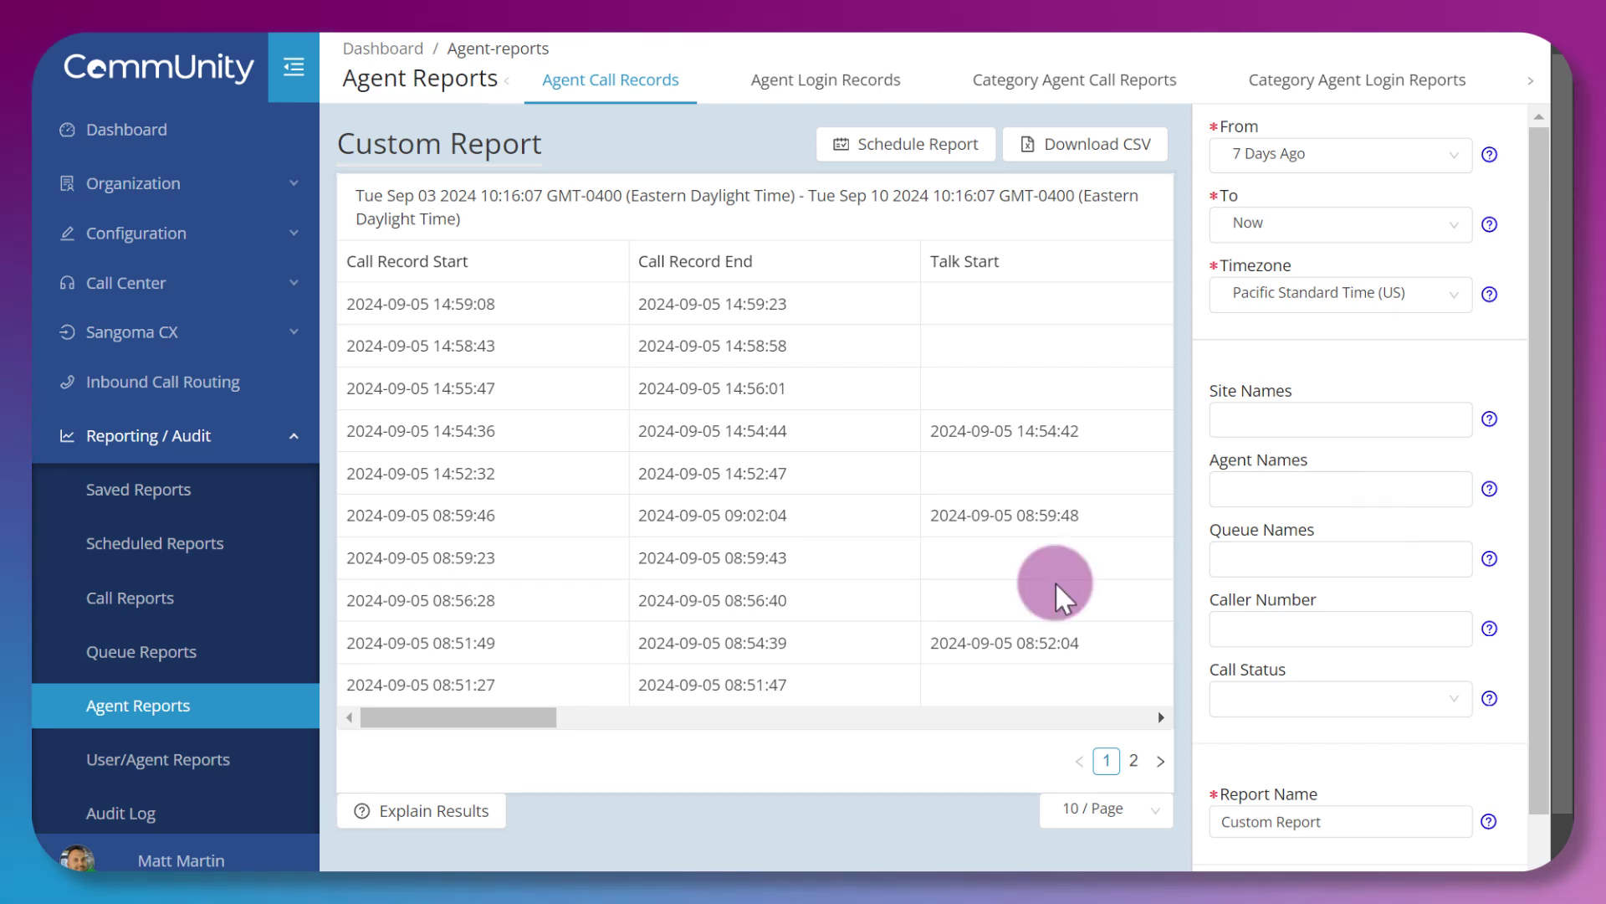
- Review the remaining columns of the Agent Call Records and those of the Agent Login Records
left_click_drag(431, 712, 1047, 741)
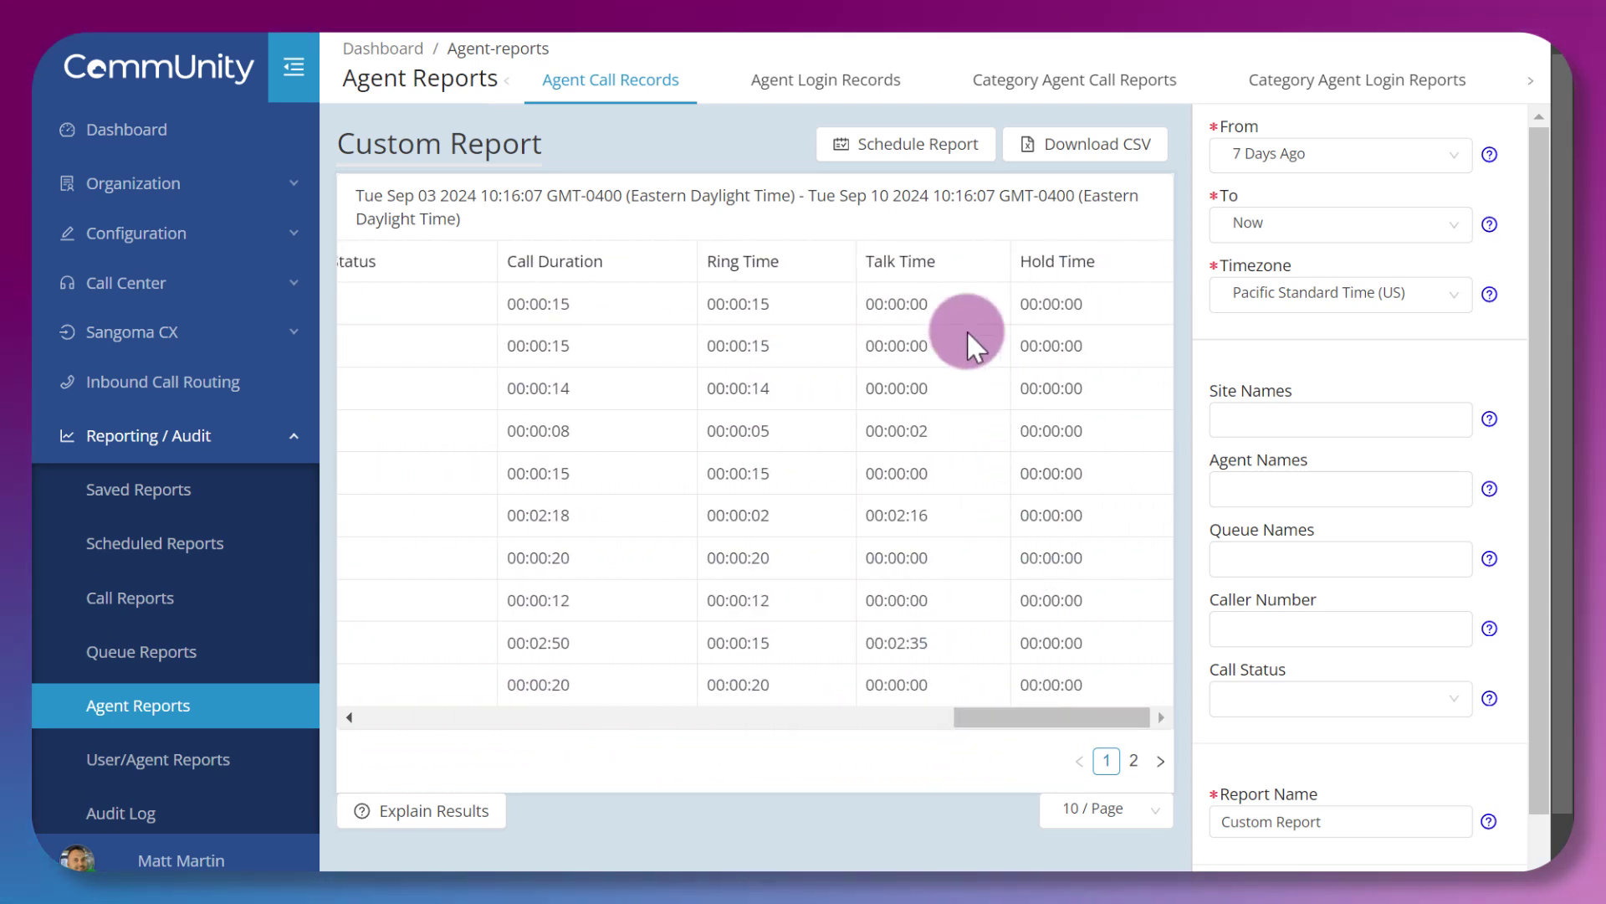
left_click(879, 79)
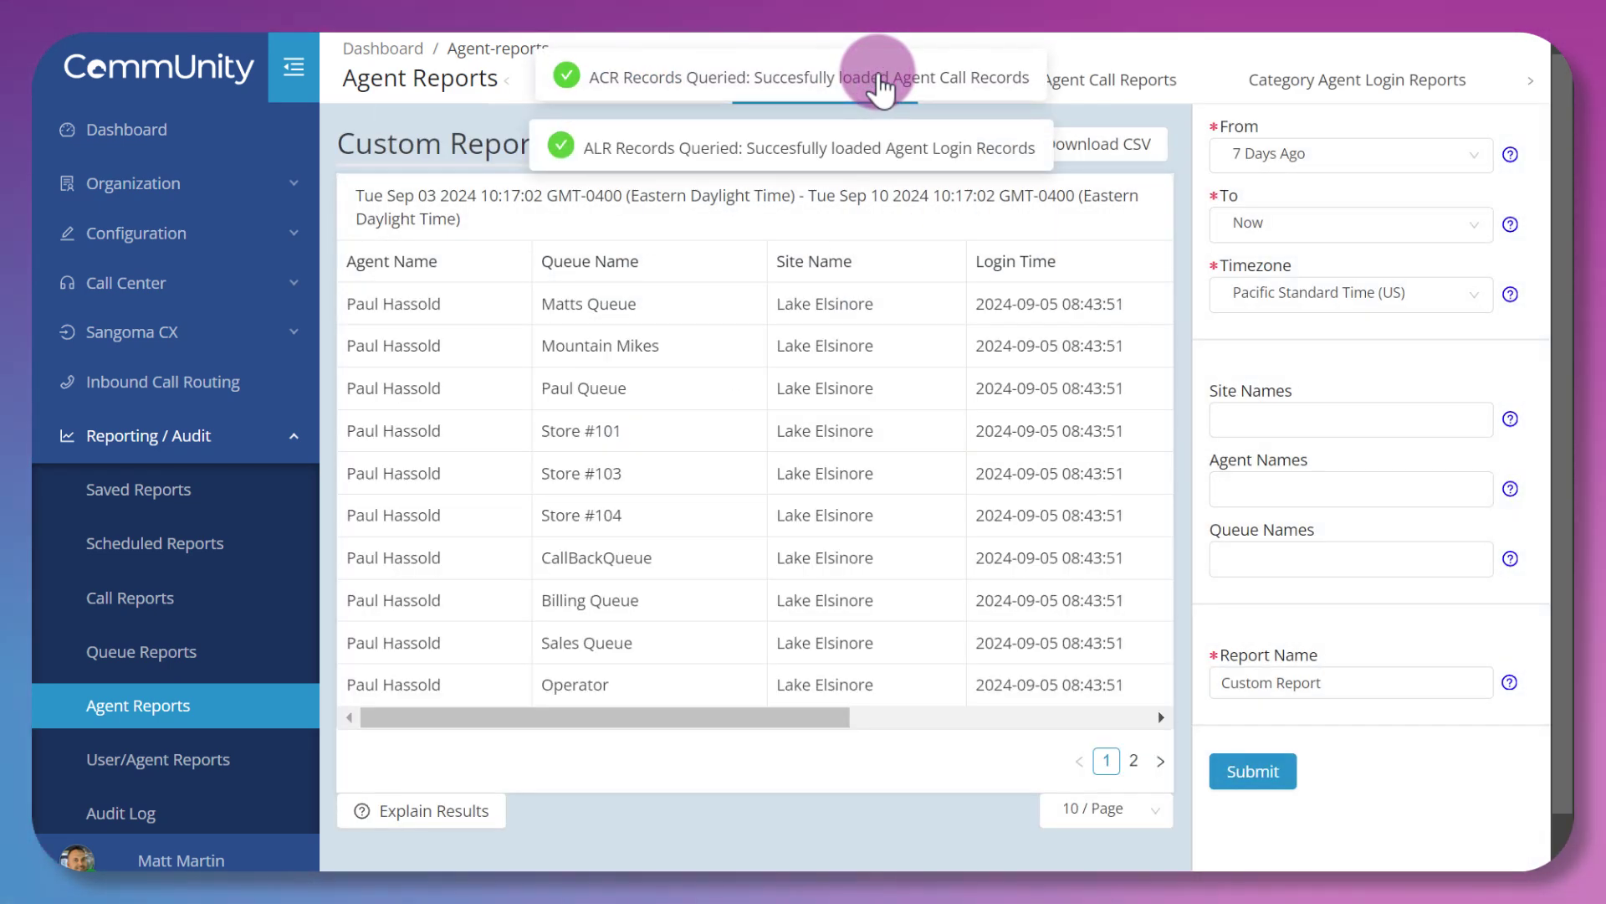
left_click_drag(782, 711, 1087, 713)
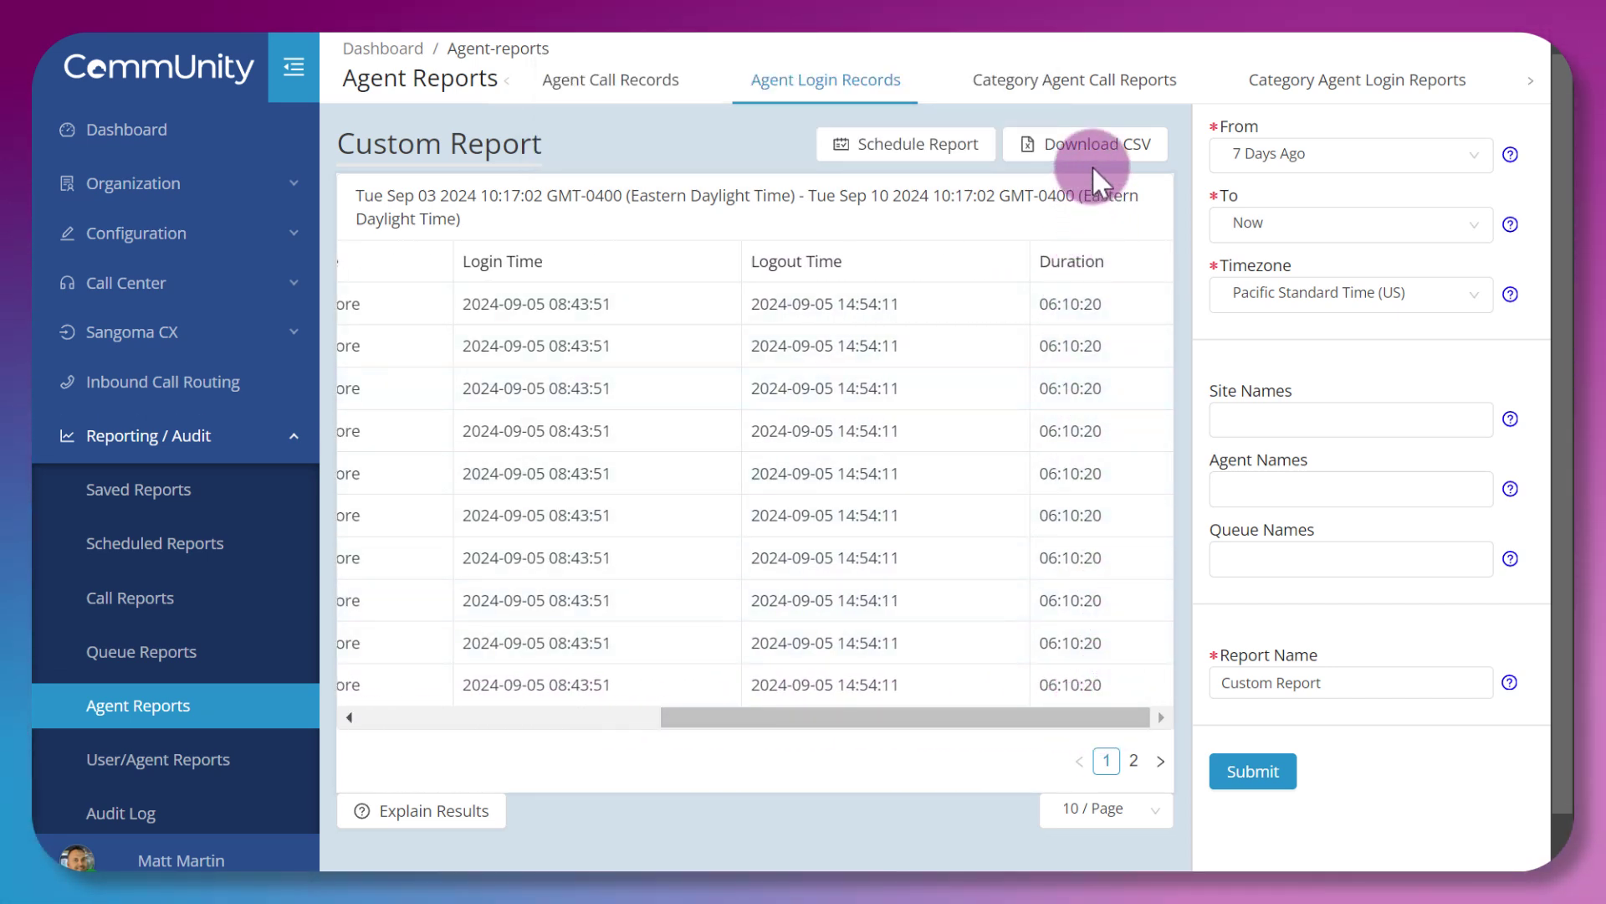
- Open the Category Agent Call Reports and review the available splits and the full list of metrics
left_click(1099, 98)
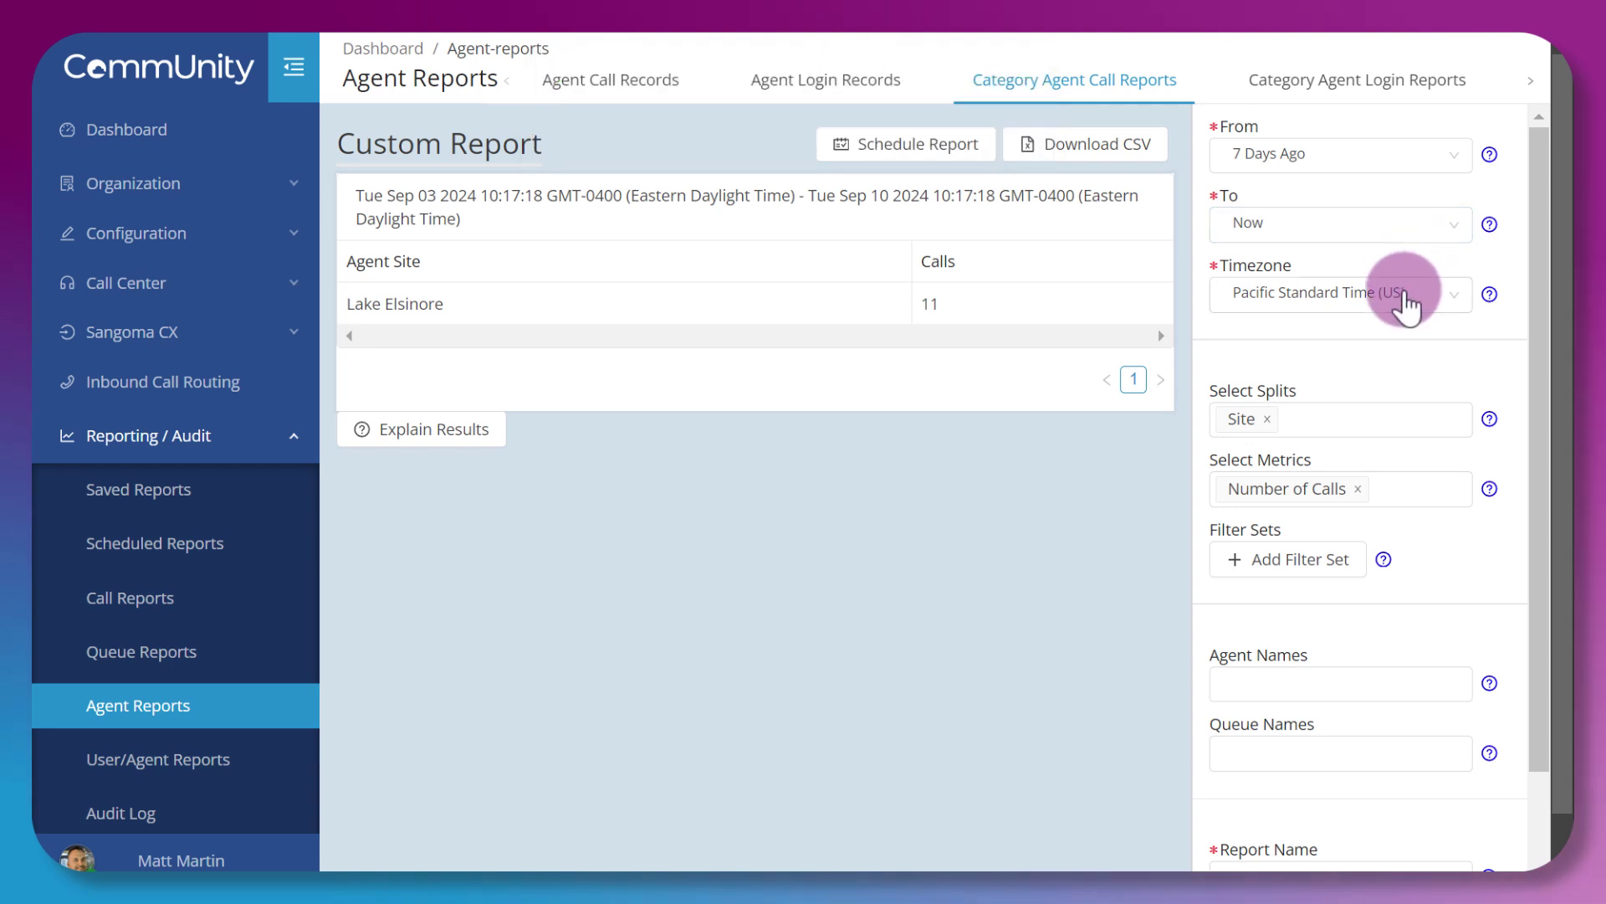
left_click(1392, 422)
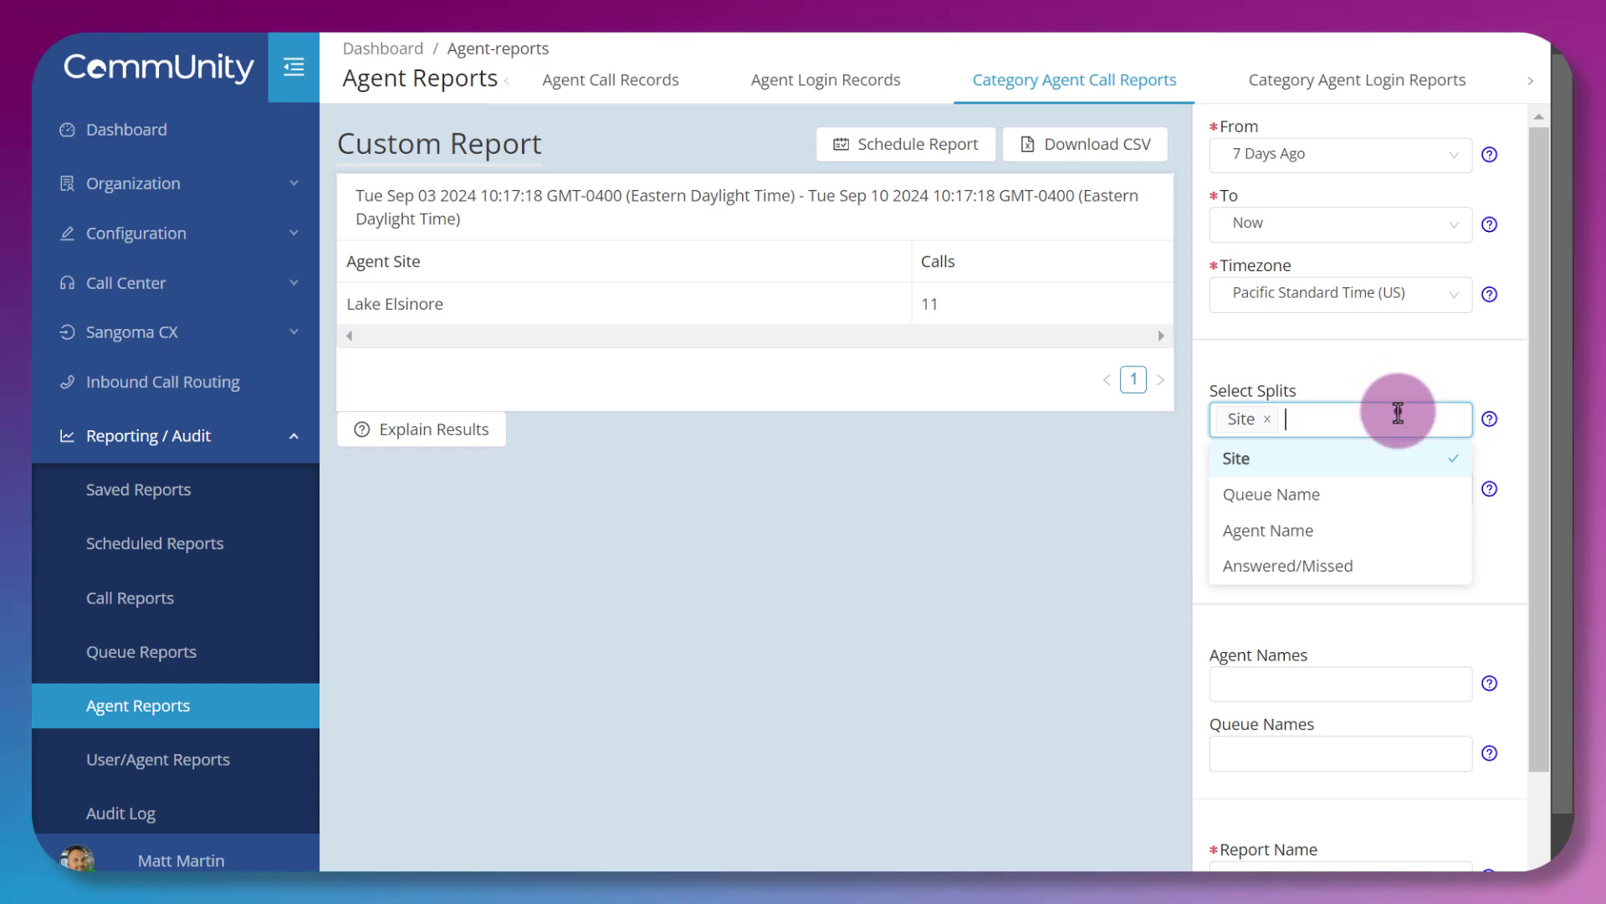
left_click(1402, 394)
left_click(1398, 488)
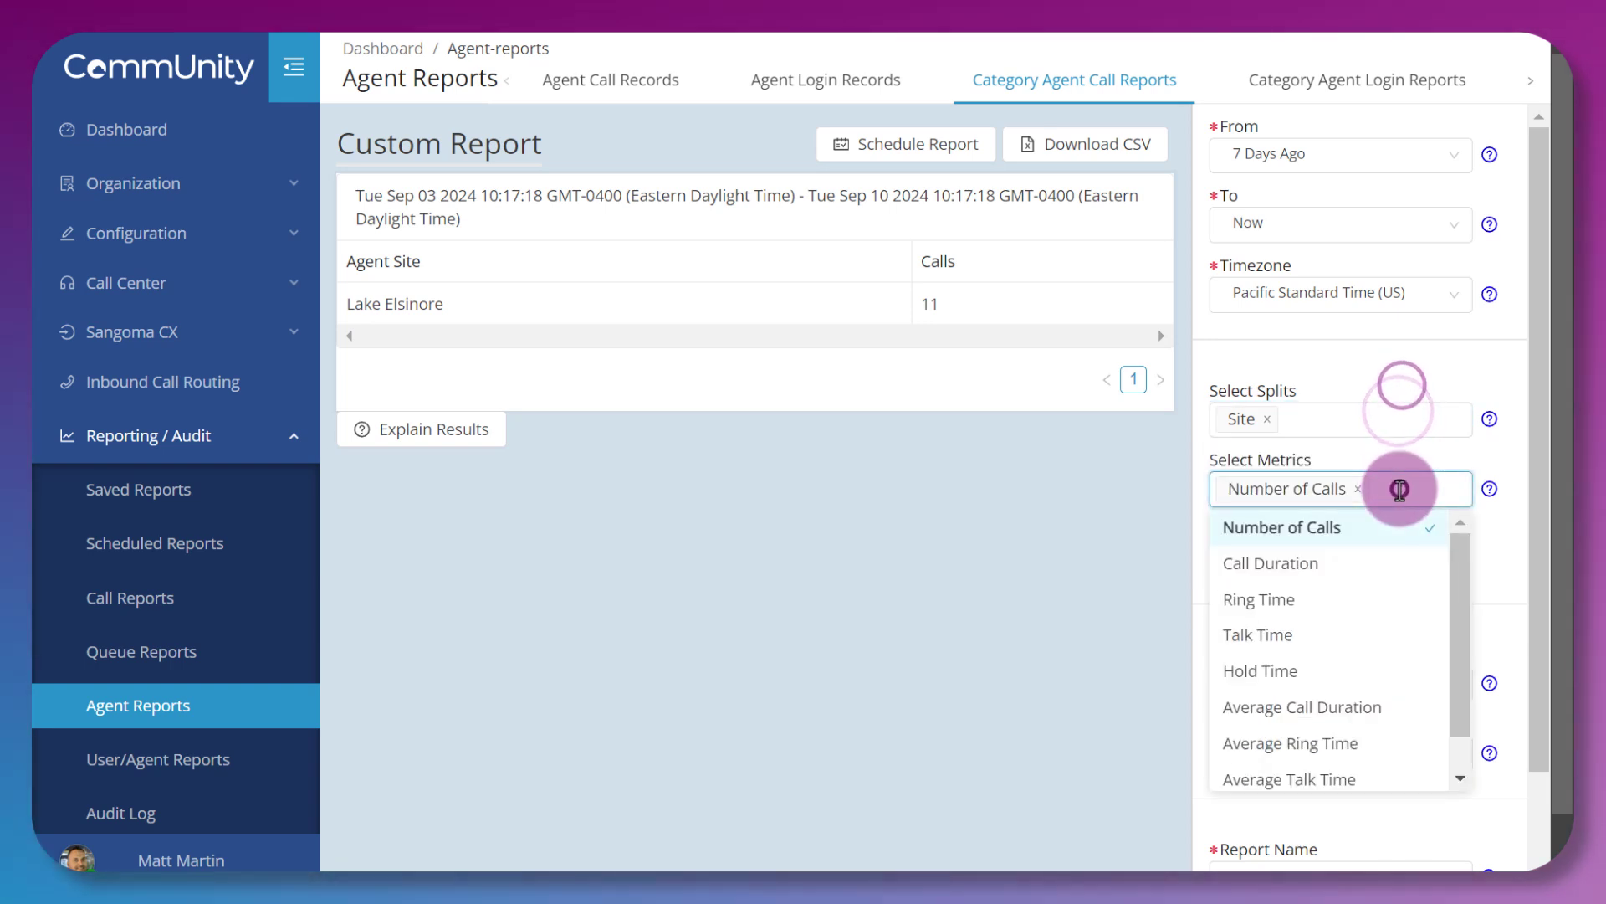
left_click(1459, 555)
left_click_drag(1459, 554, 1460, 605)
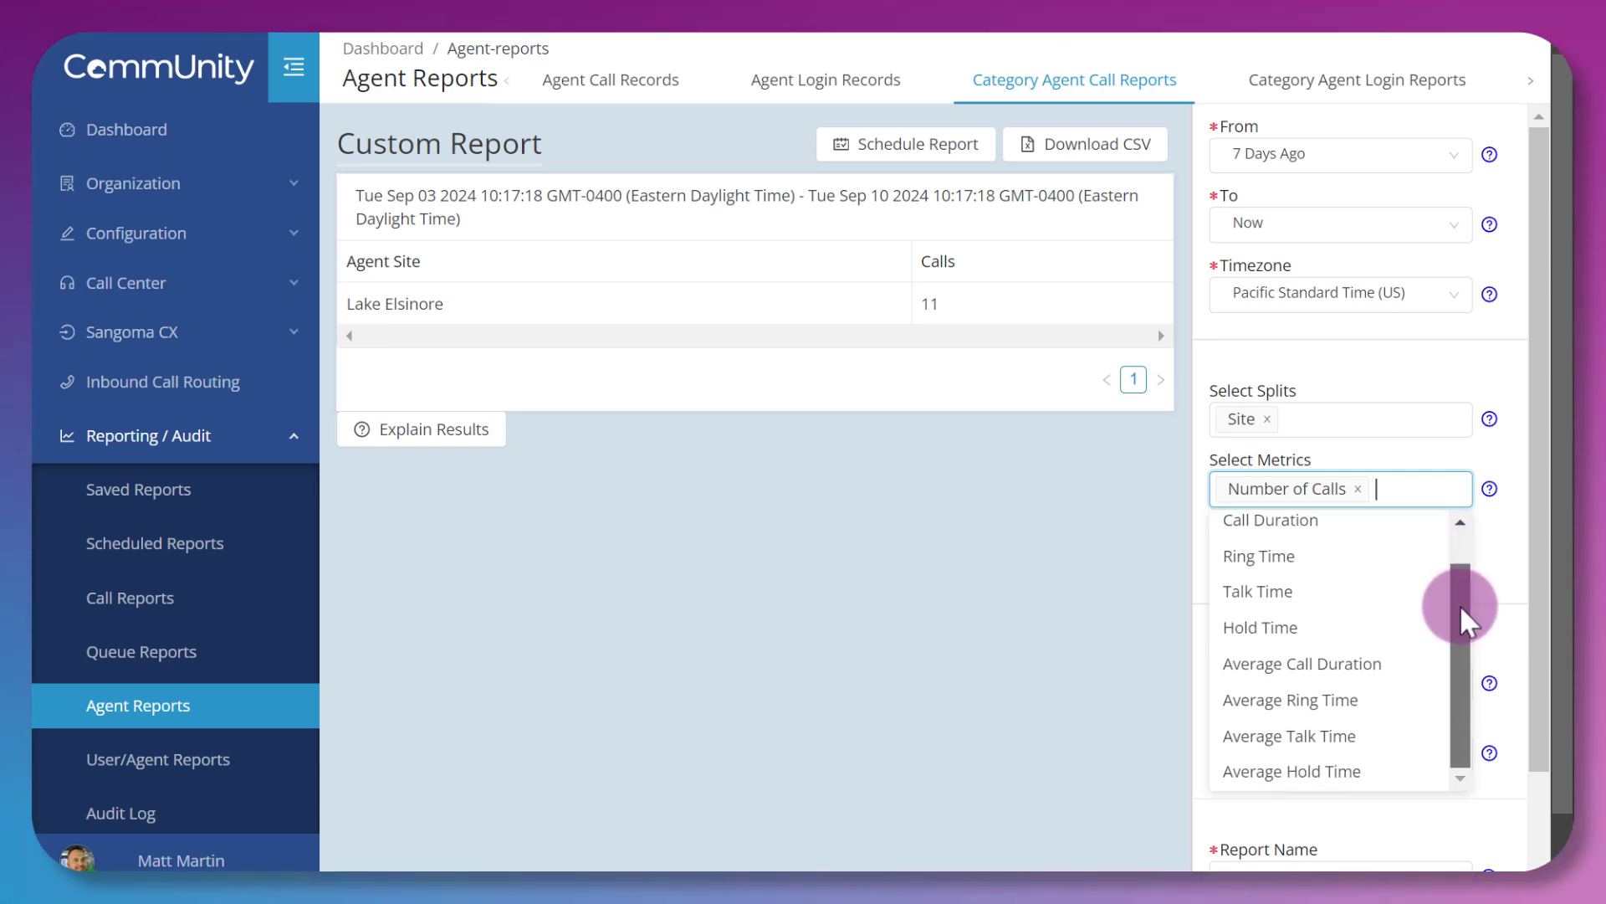
left_click(1363, 383)
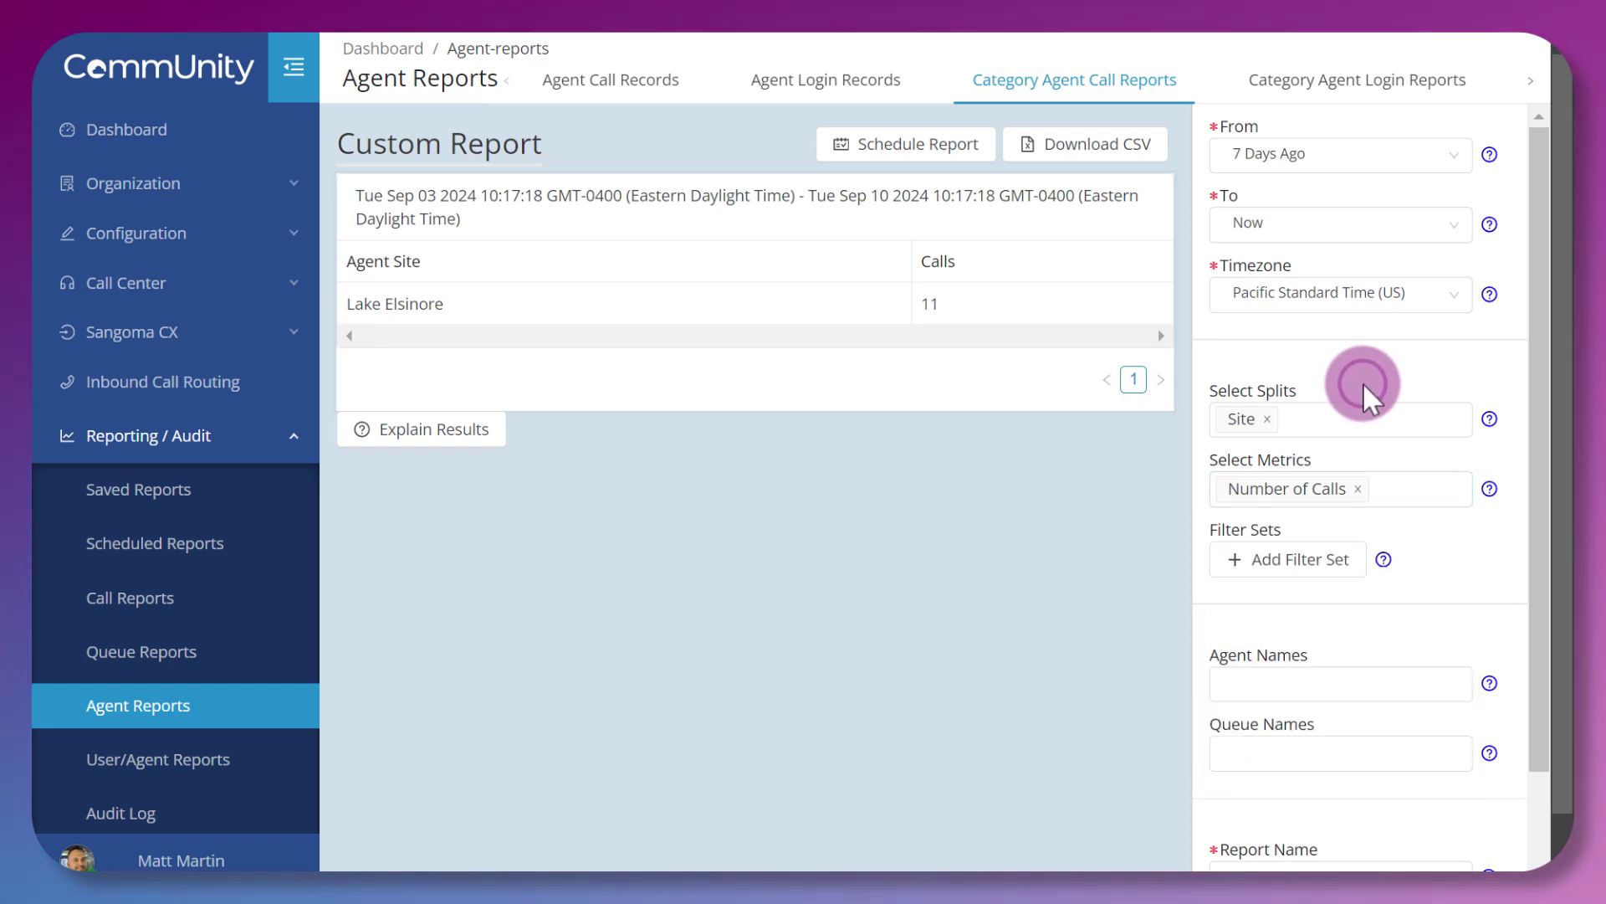
- Open the Category Agent Login Reports and review the available splits
left_click(1425, 94)
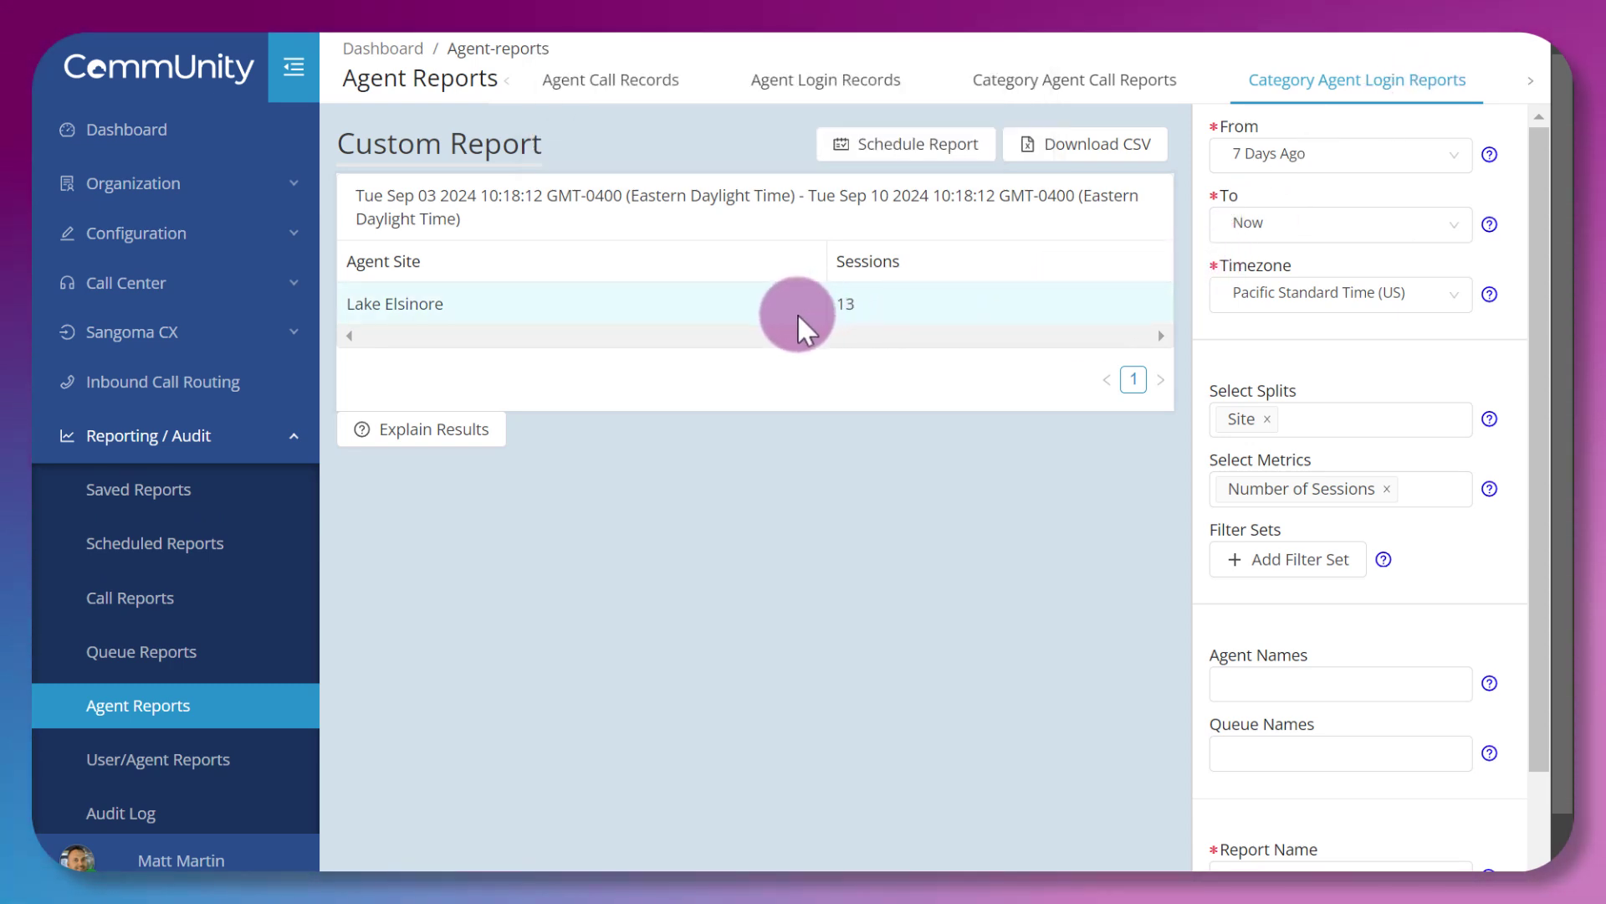
left_click(1386, 427)
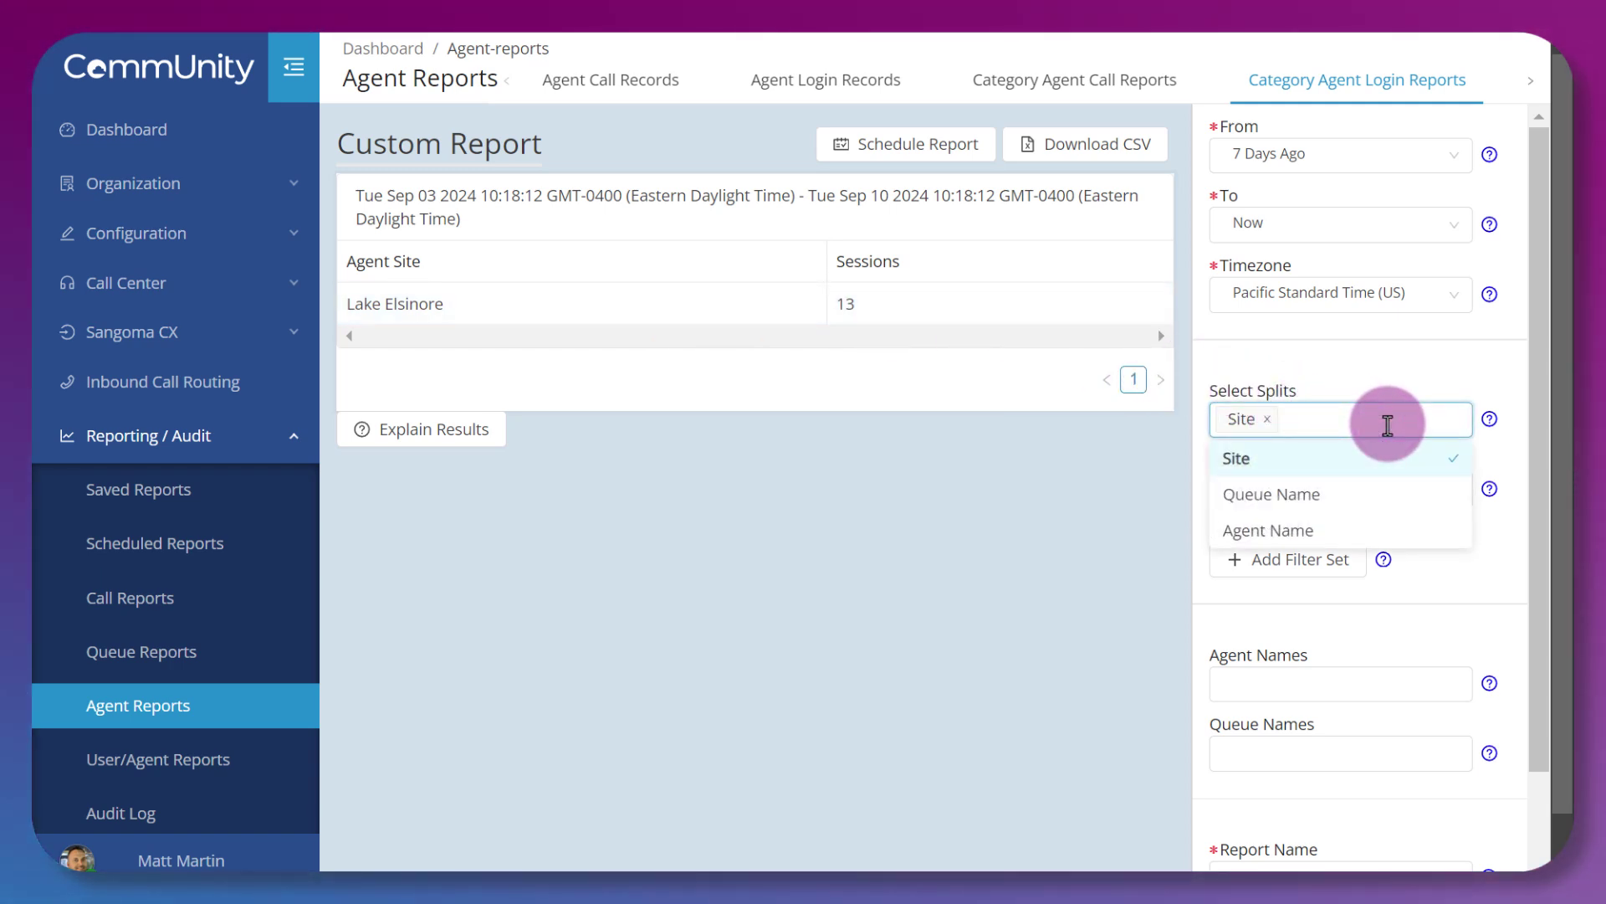
left_click(1402, 372)
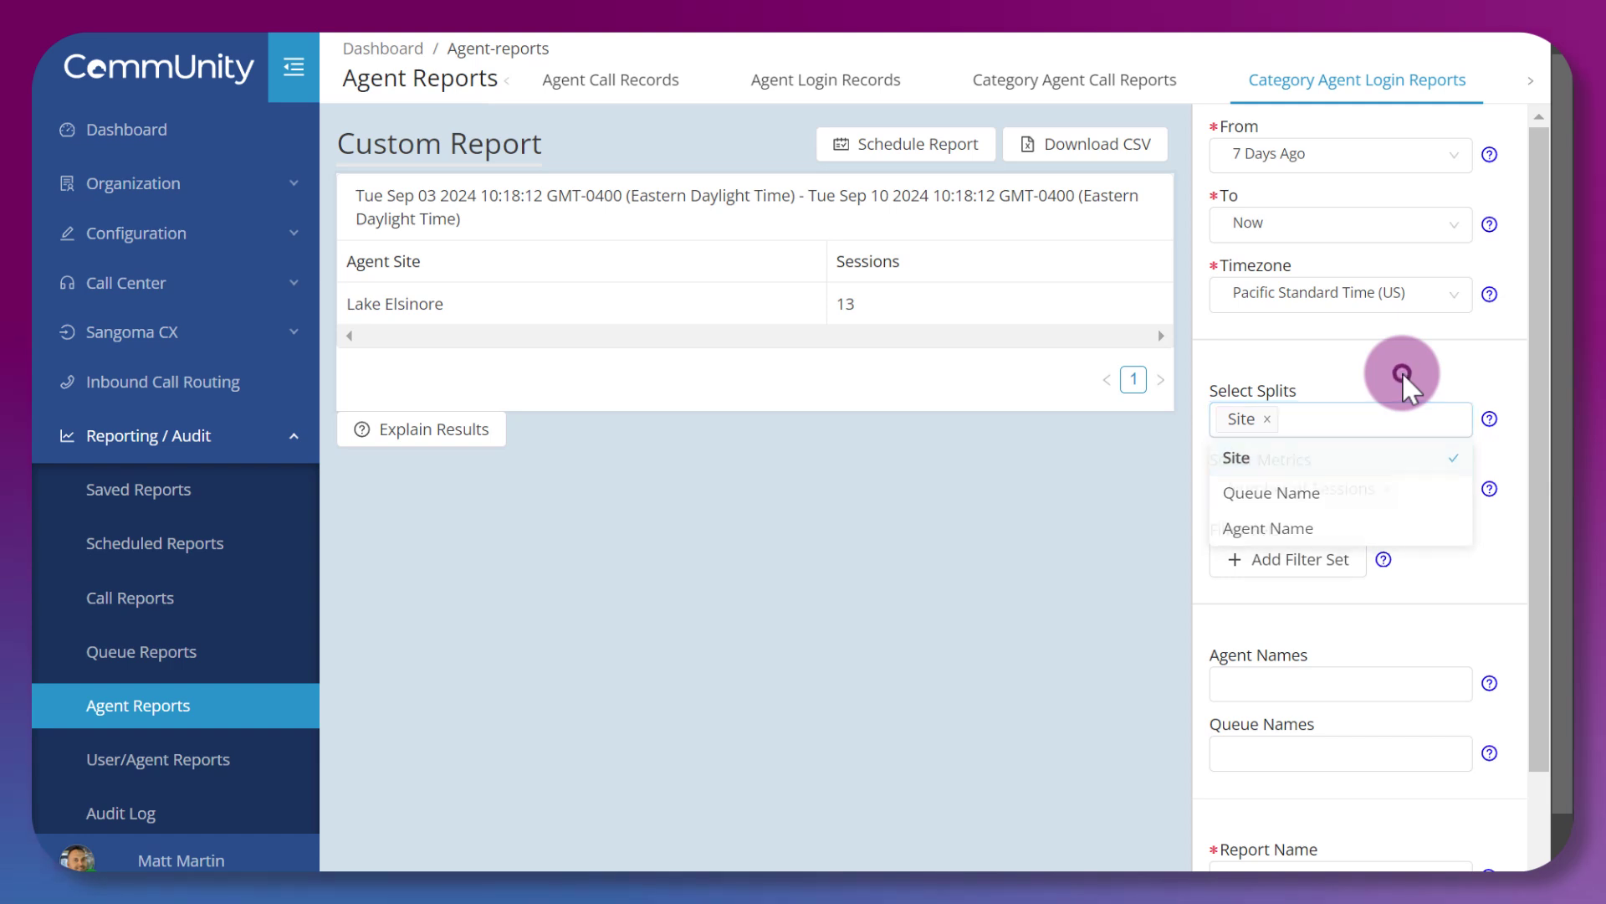
- Add the Session Duration metric to the Category Agent Login Report and run the report
left_click(1405, 487)
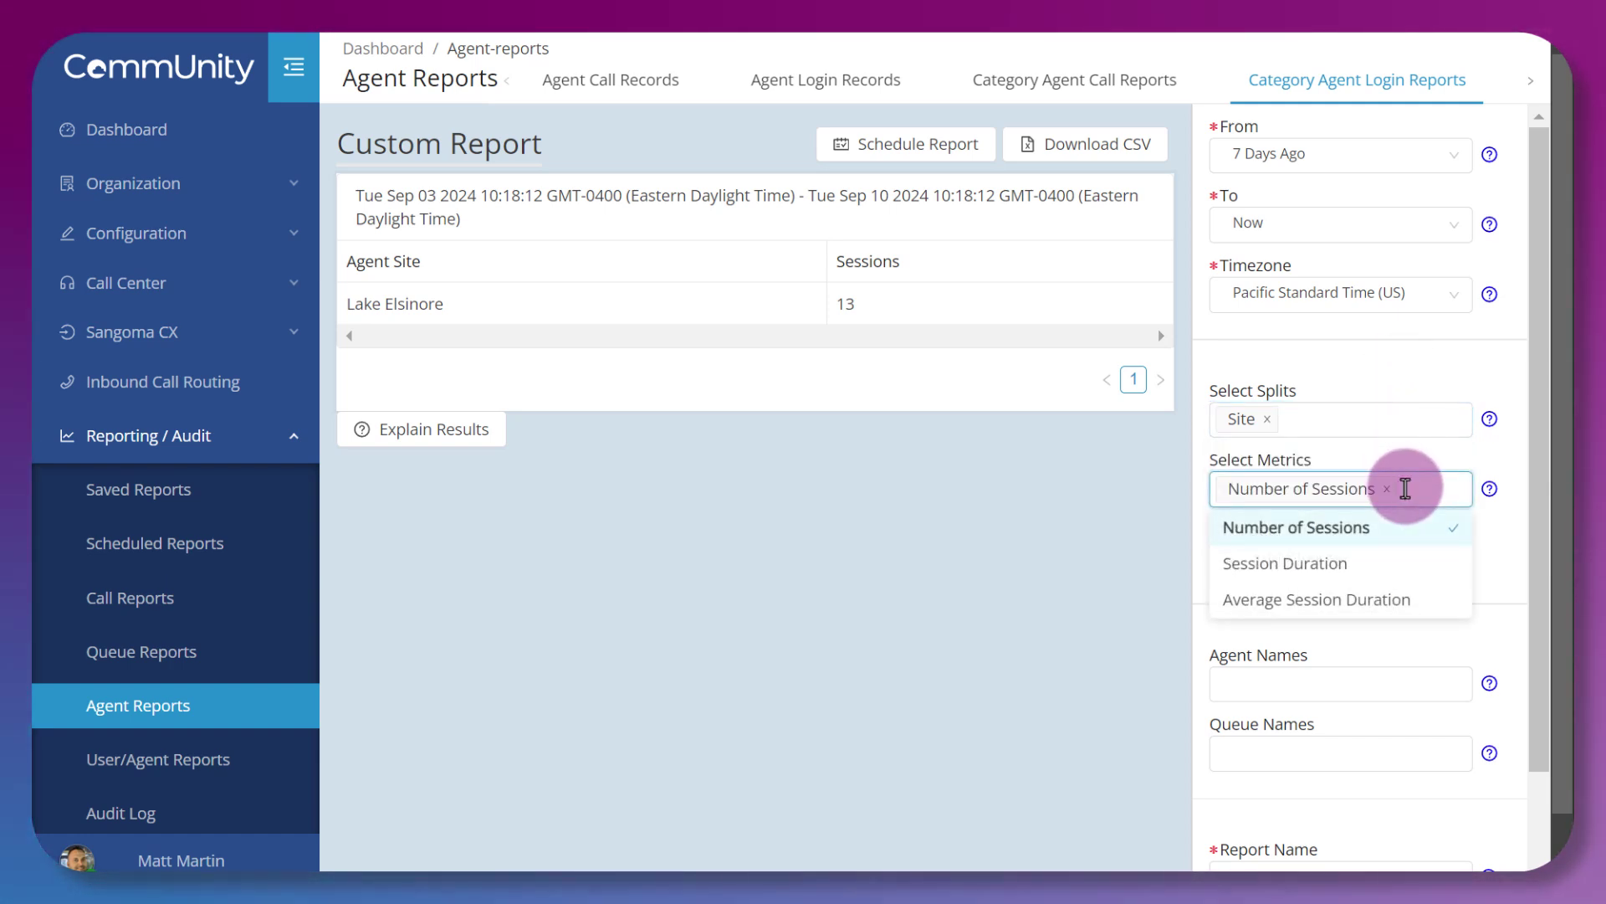
left_click(1377, 556)
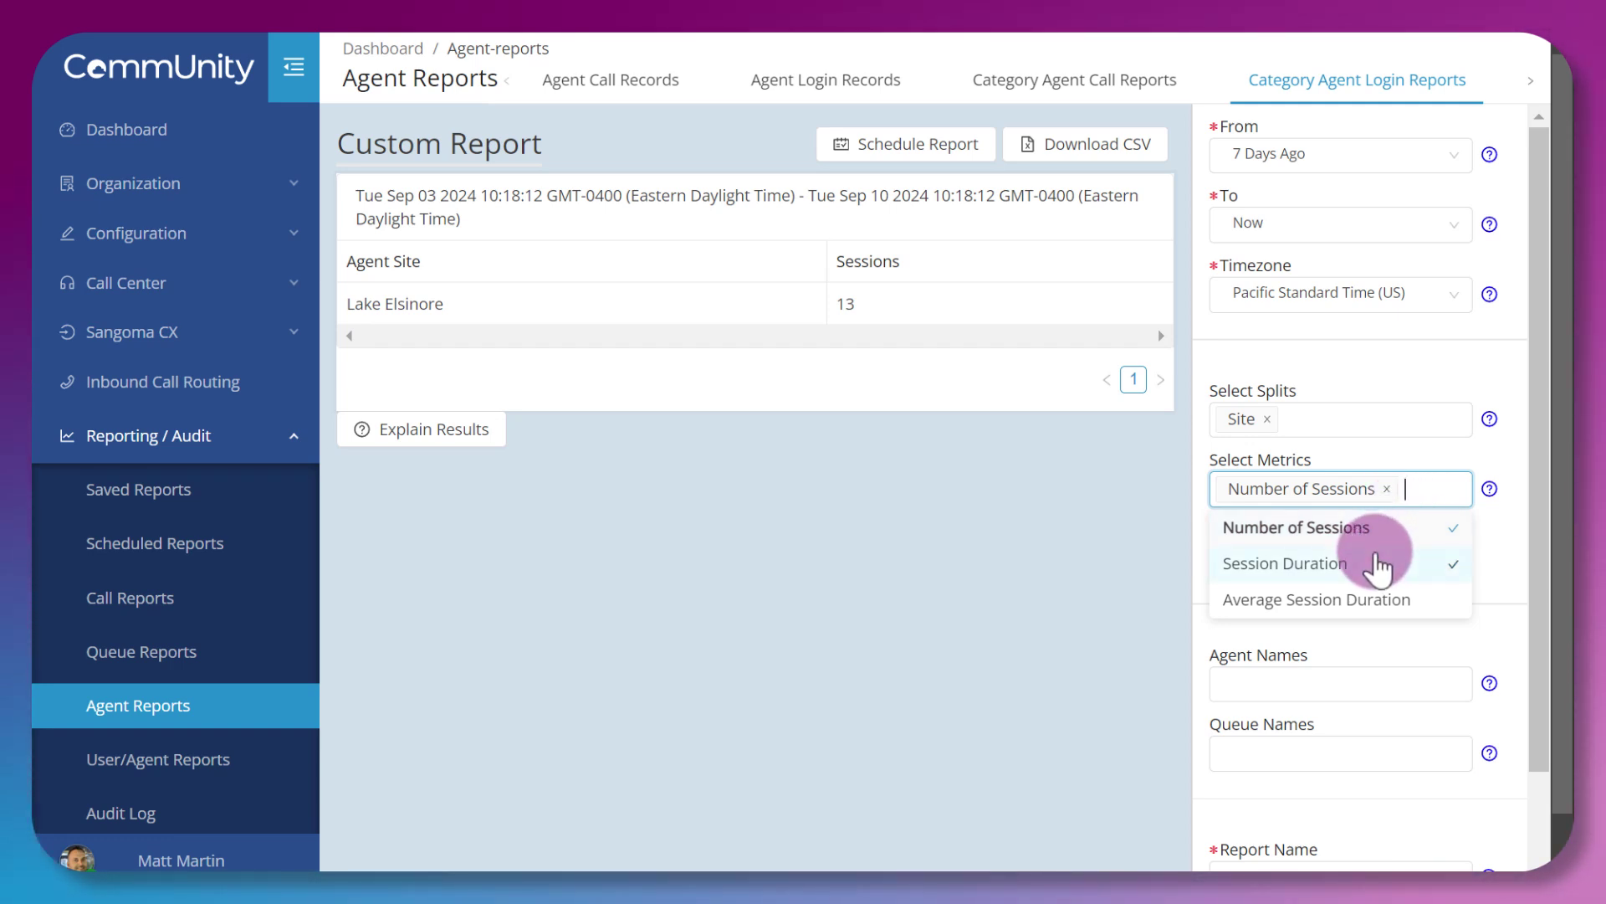
left_click(1355, 642)
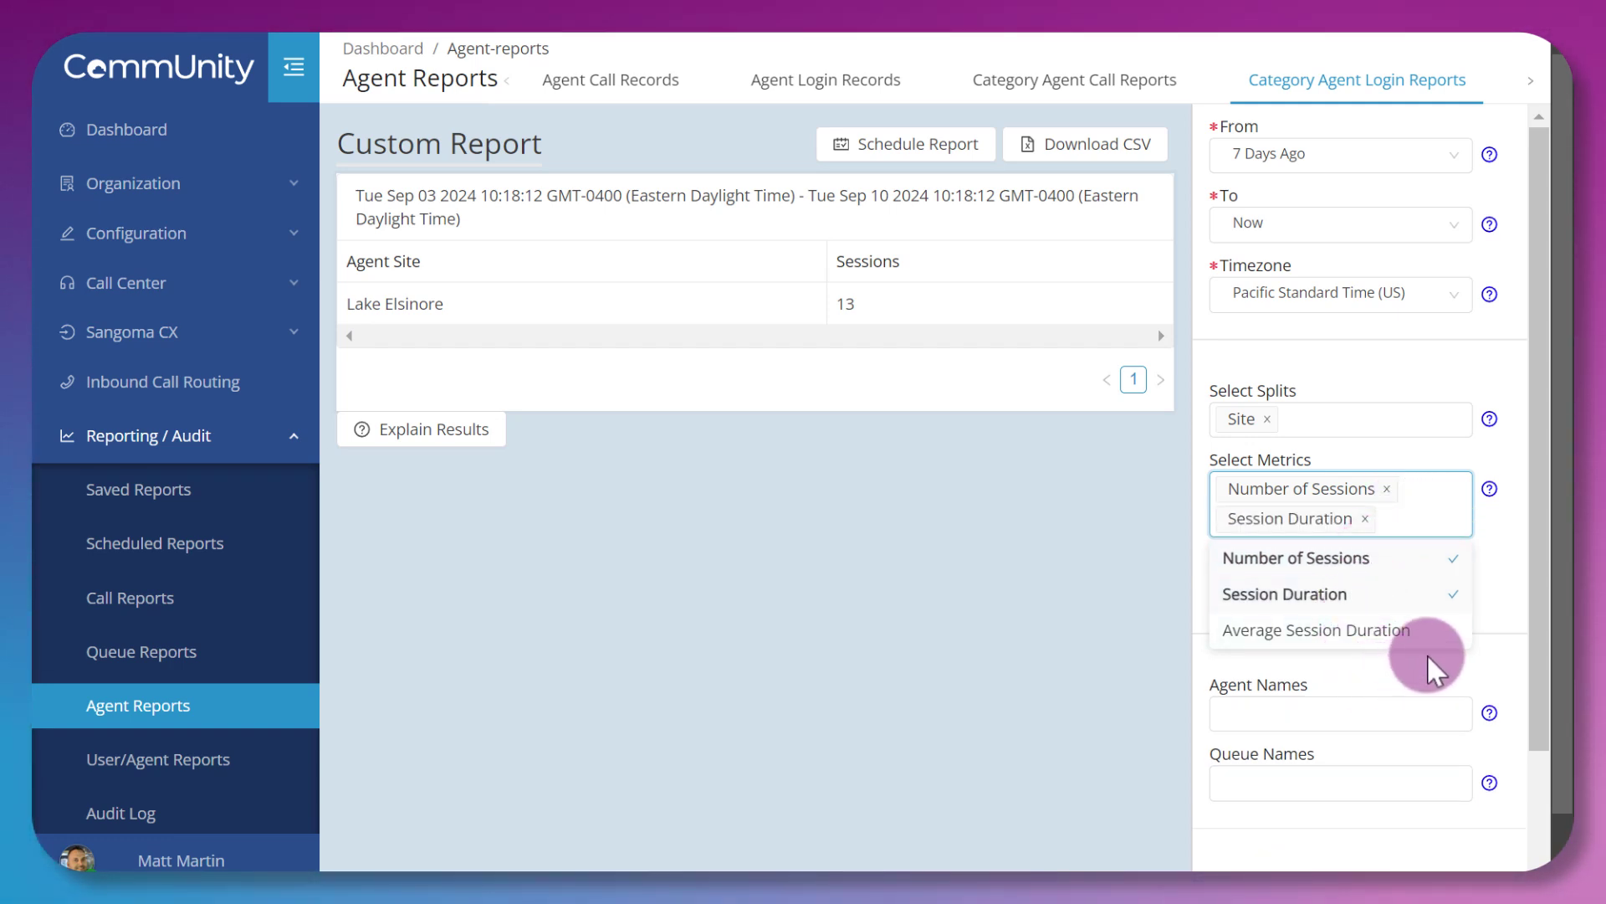
left_click(1513, 566)
scroll(1513, 566, "down", 2)
- Show the Custom Agent Call Reports results as a table and add the Call Duration metric
left_click(1531, 81)
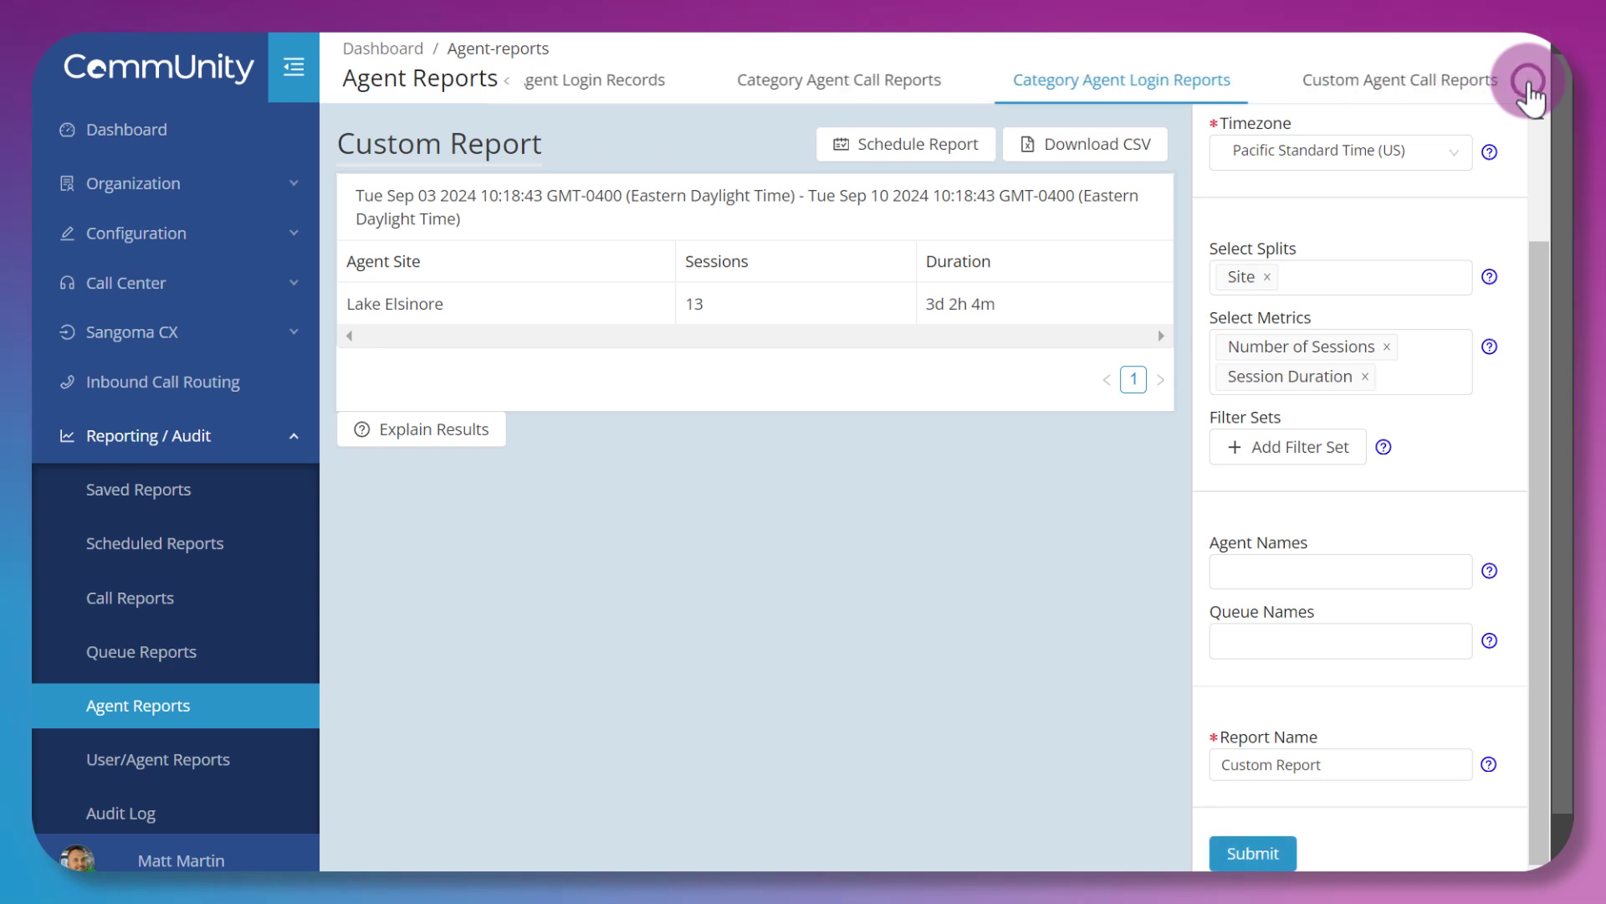
left_click(1454, 81)
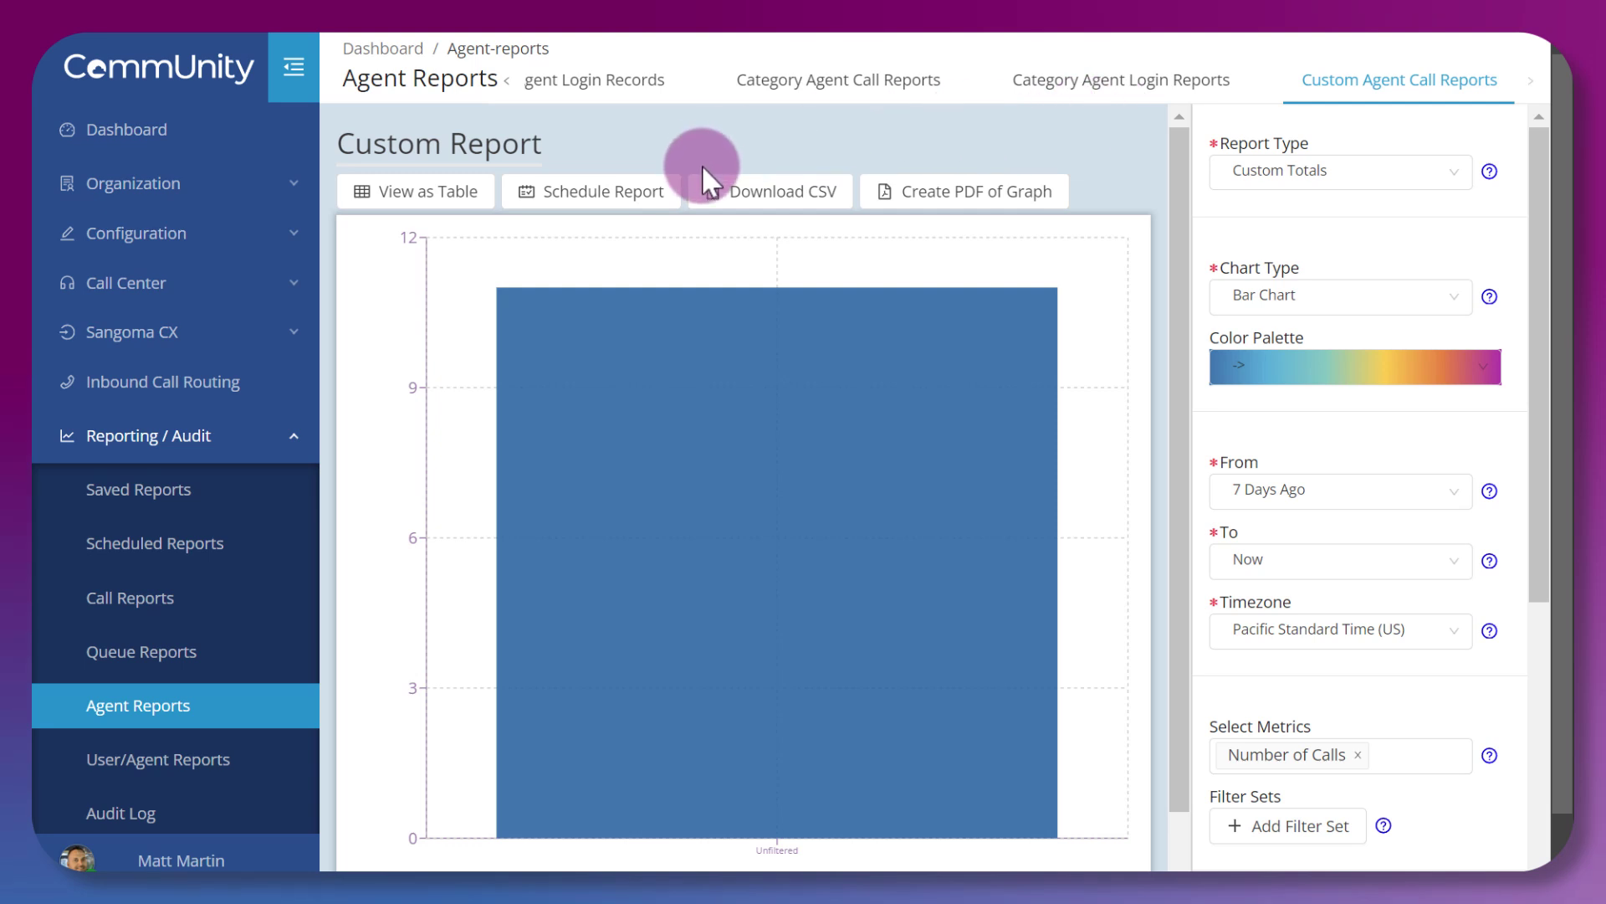
scroll(416, 355, "down", 1)
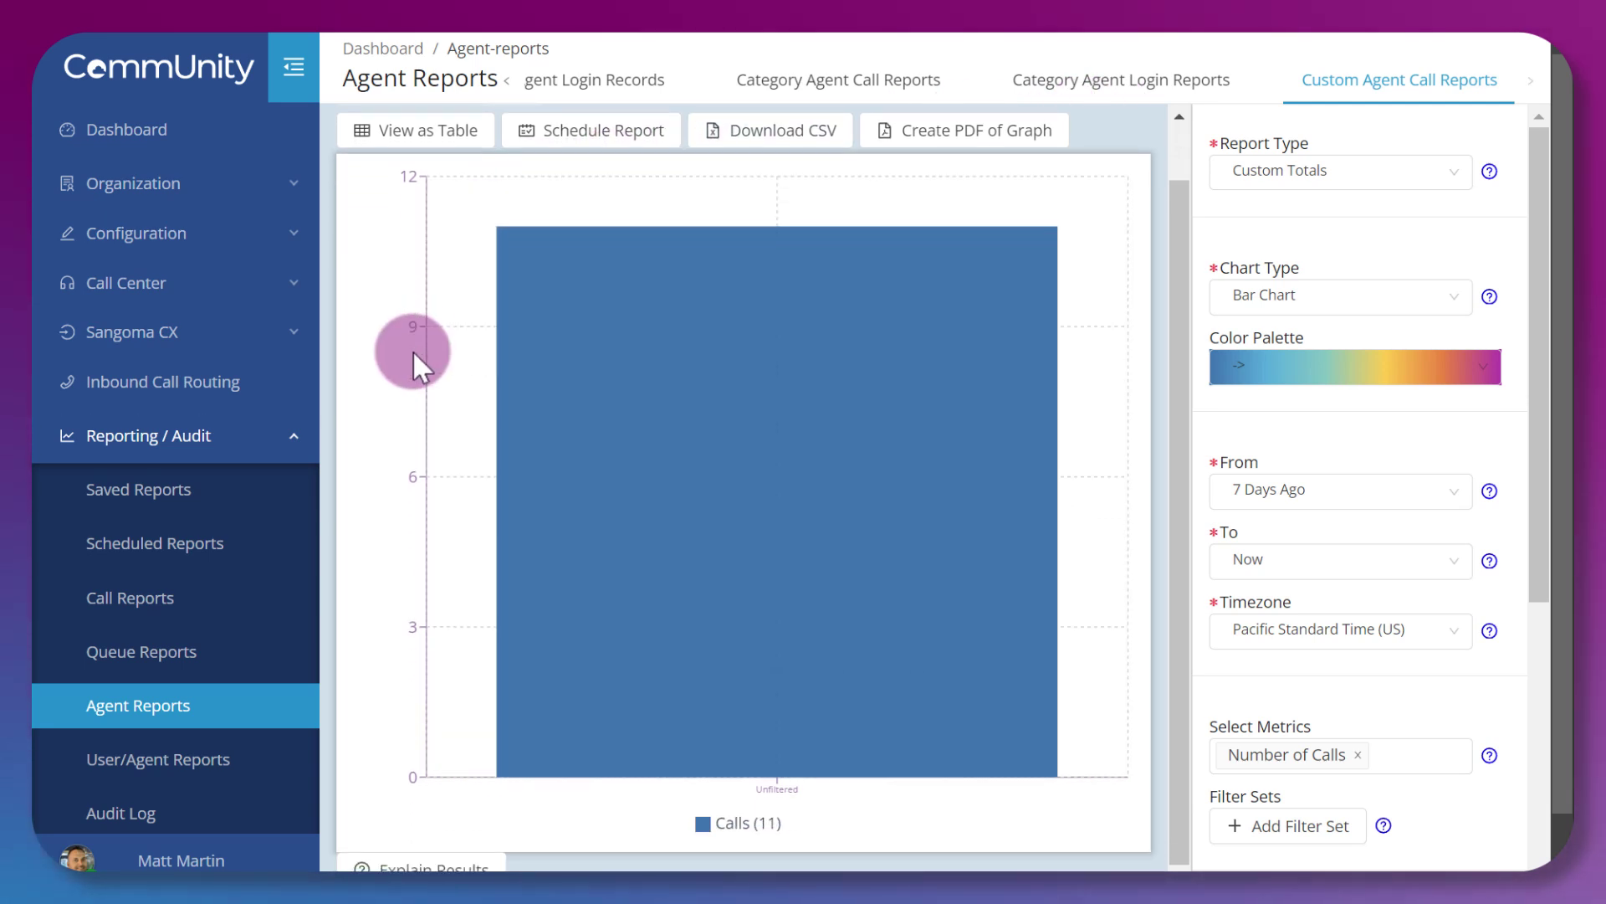
left_click(413, 134)
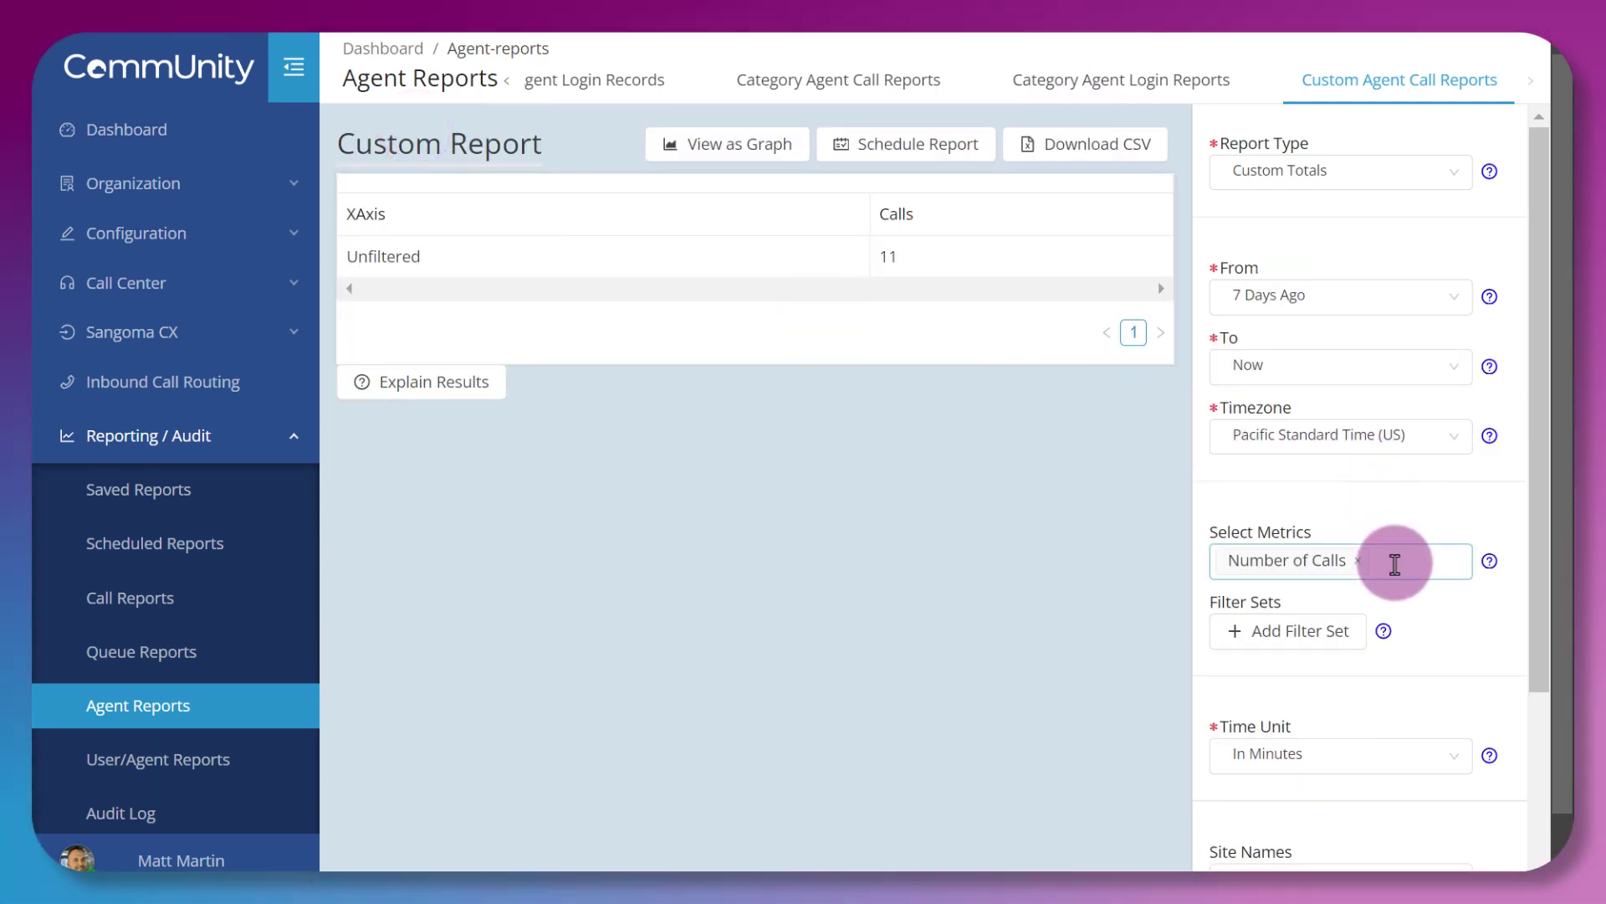
left_click(1395, 564)
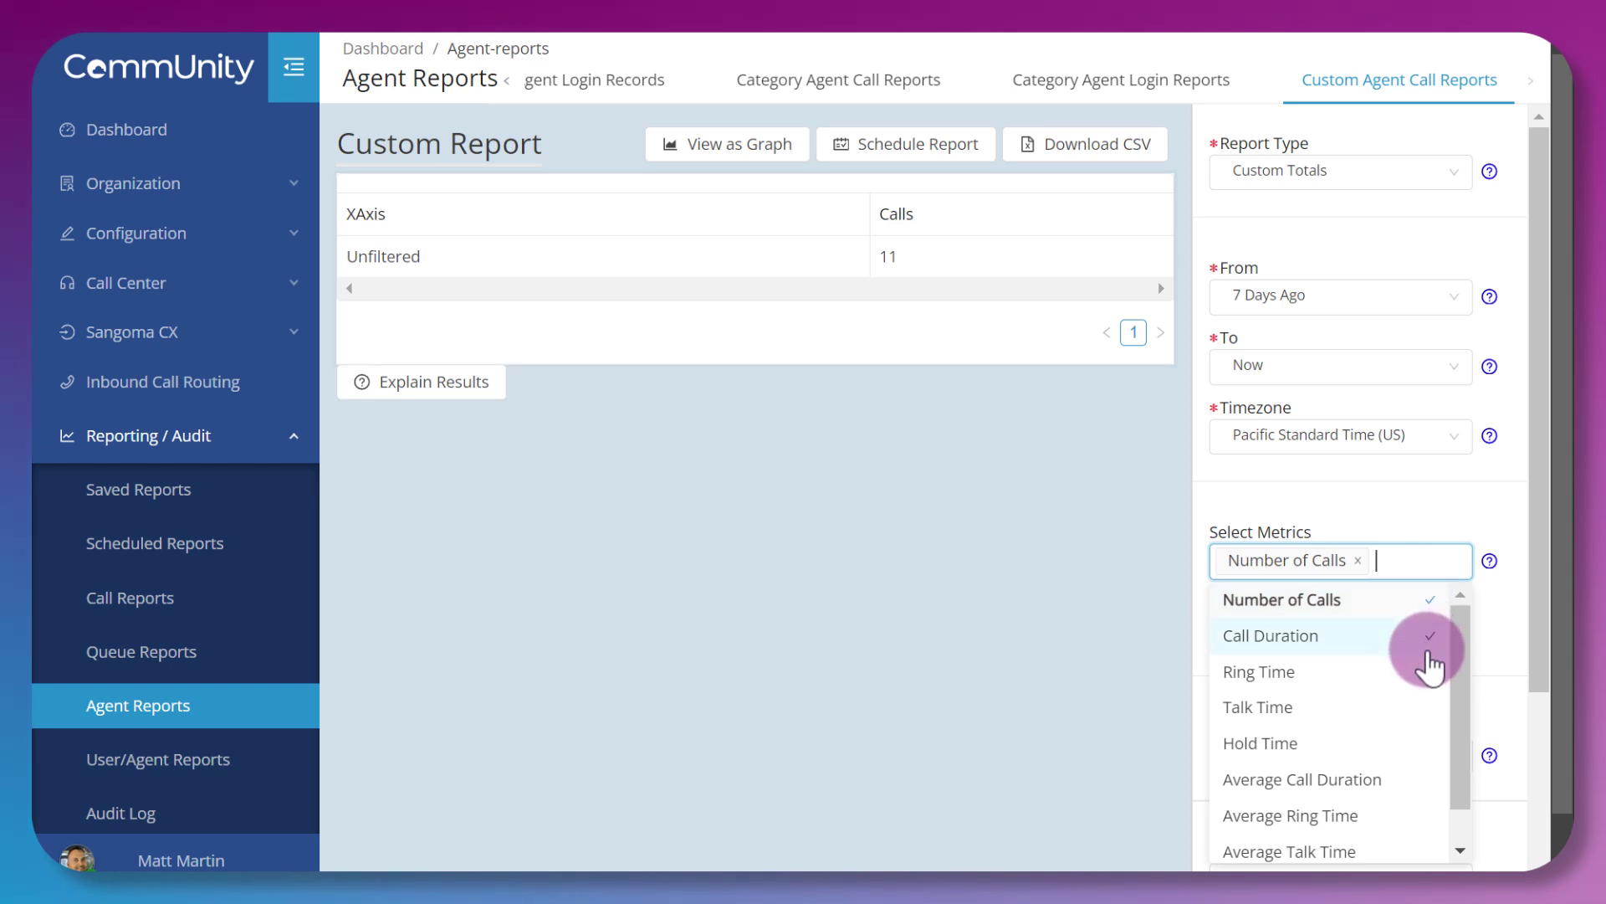
left_click(1432, 643)
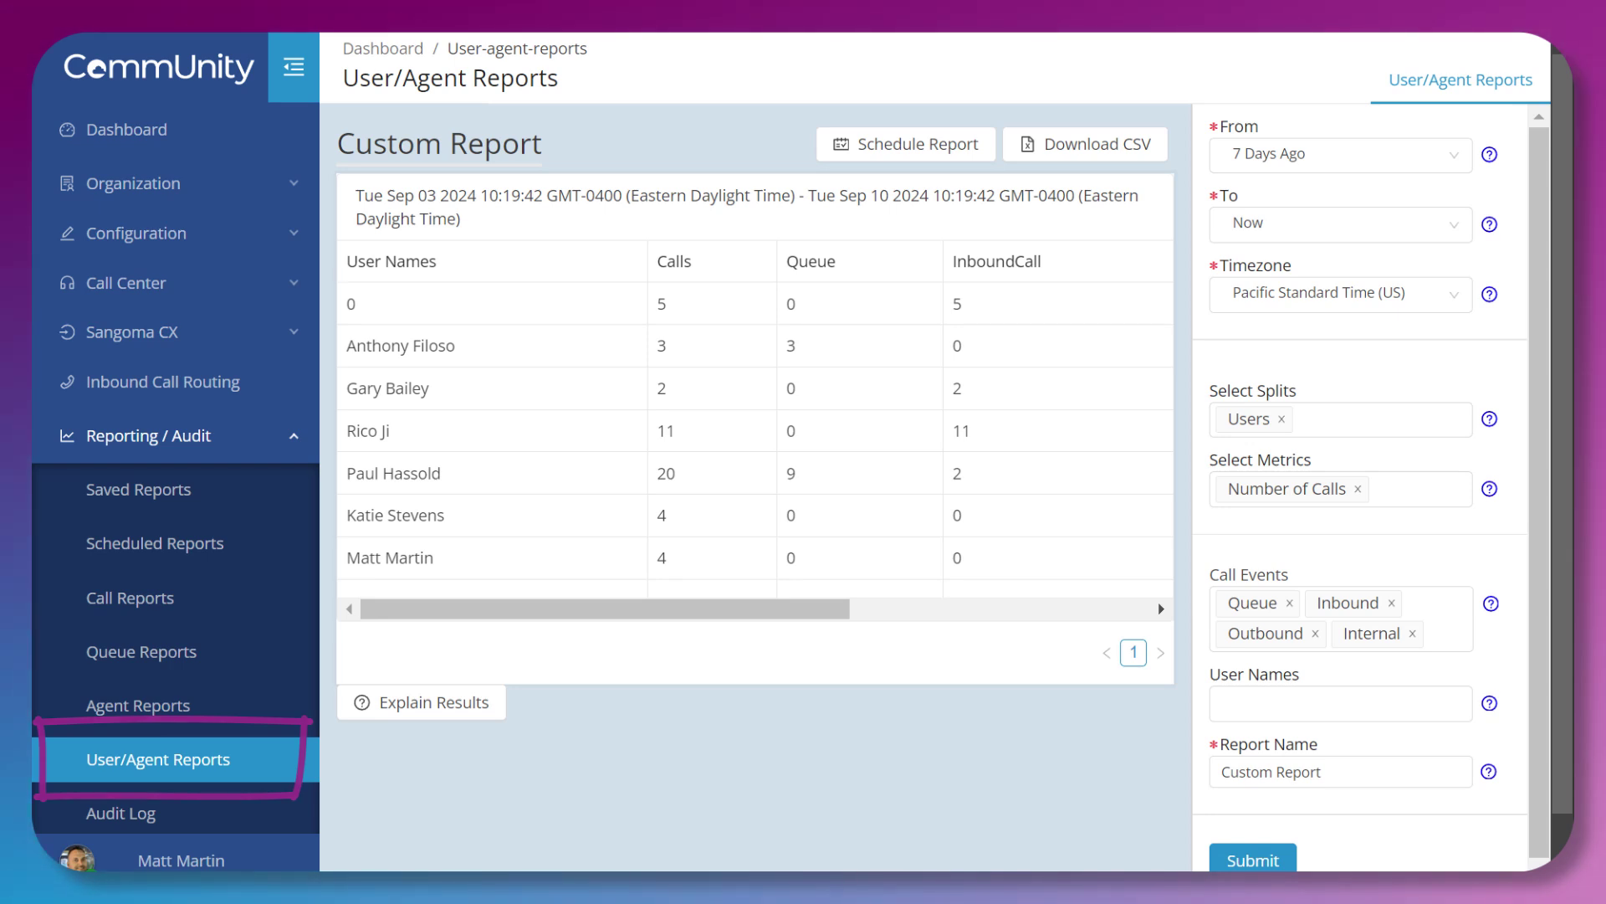
- Review the remaining call columns in the User/Agent Reports table
scroll(1158, 600, "right", 3)
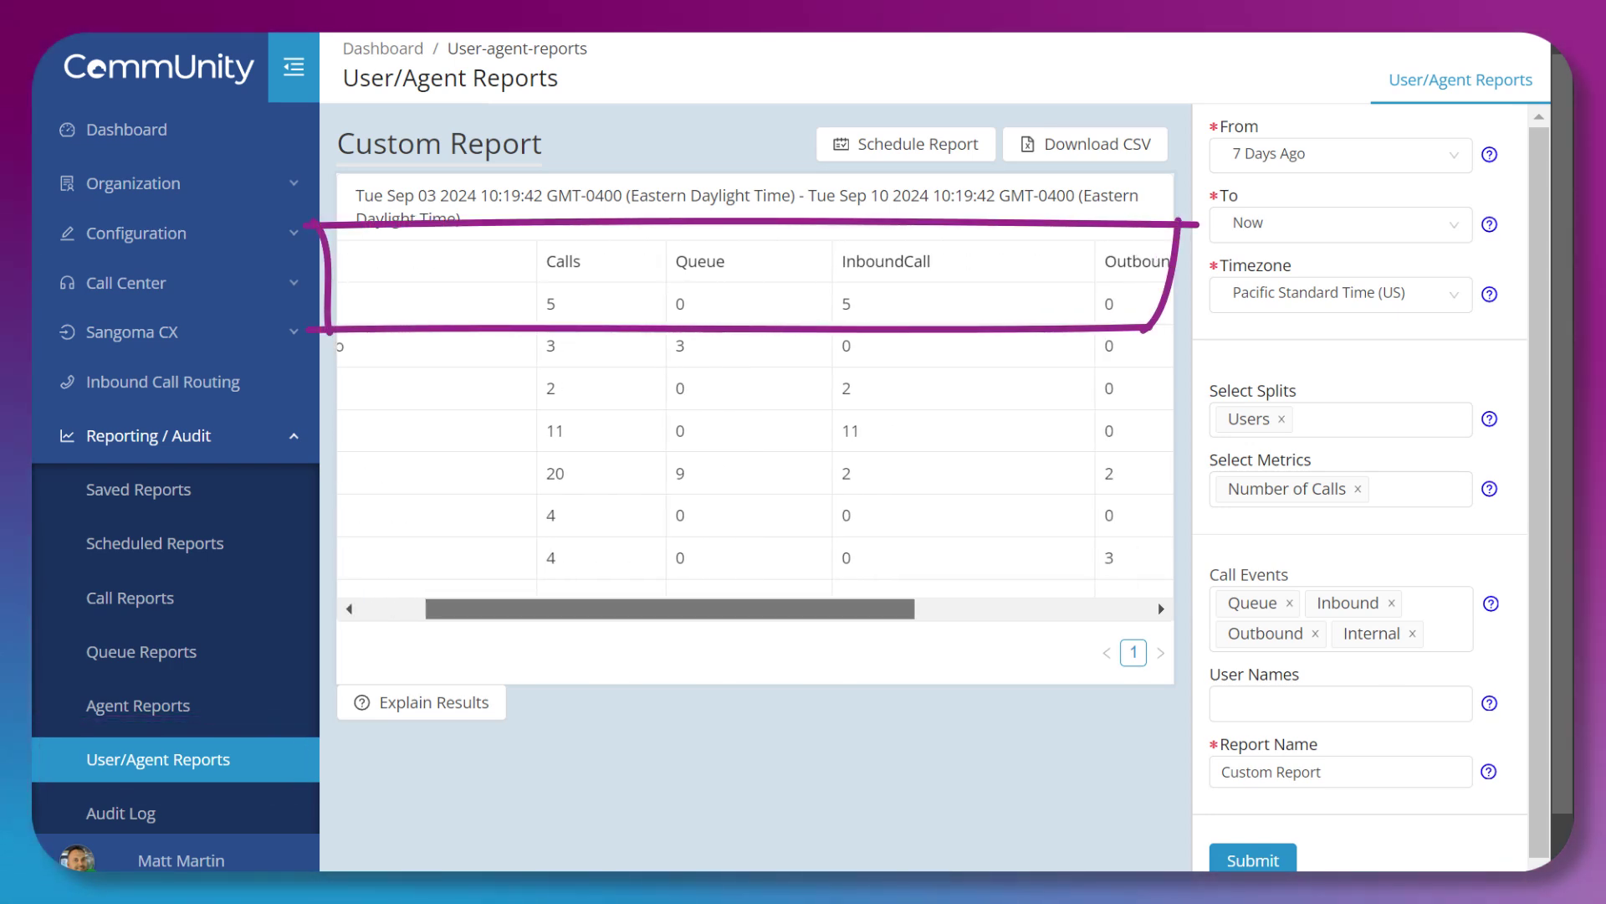
scroll(1158, 600, "right", 3)
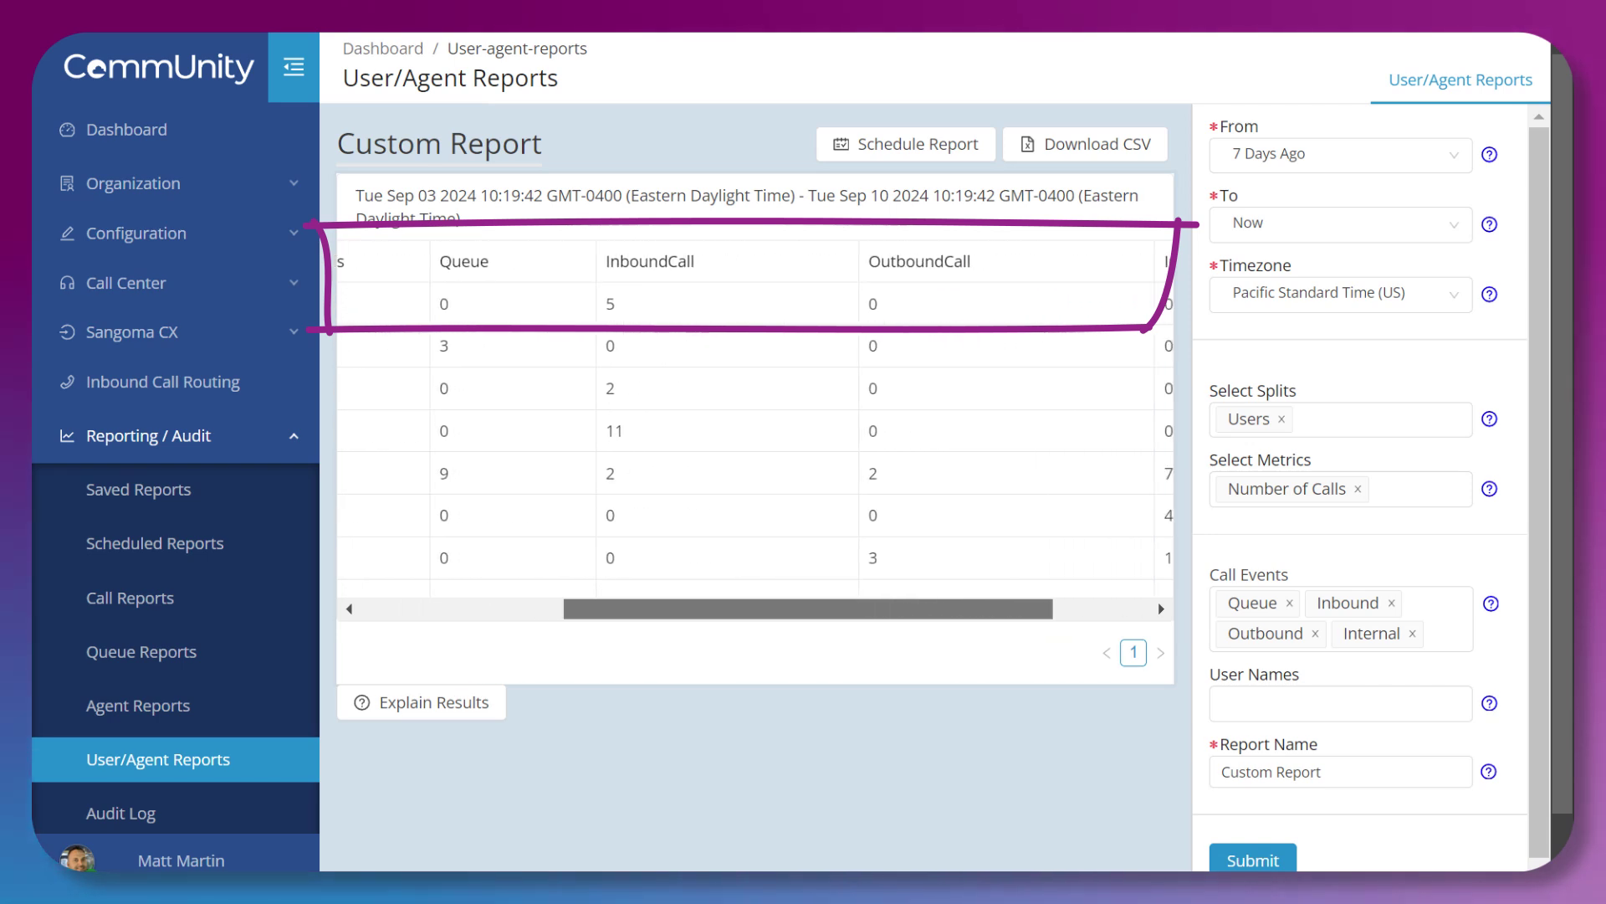
scroll(1158, 600, "right", 3)
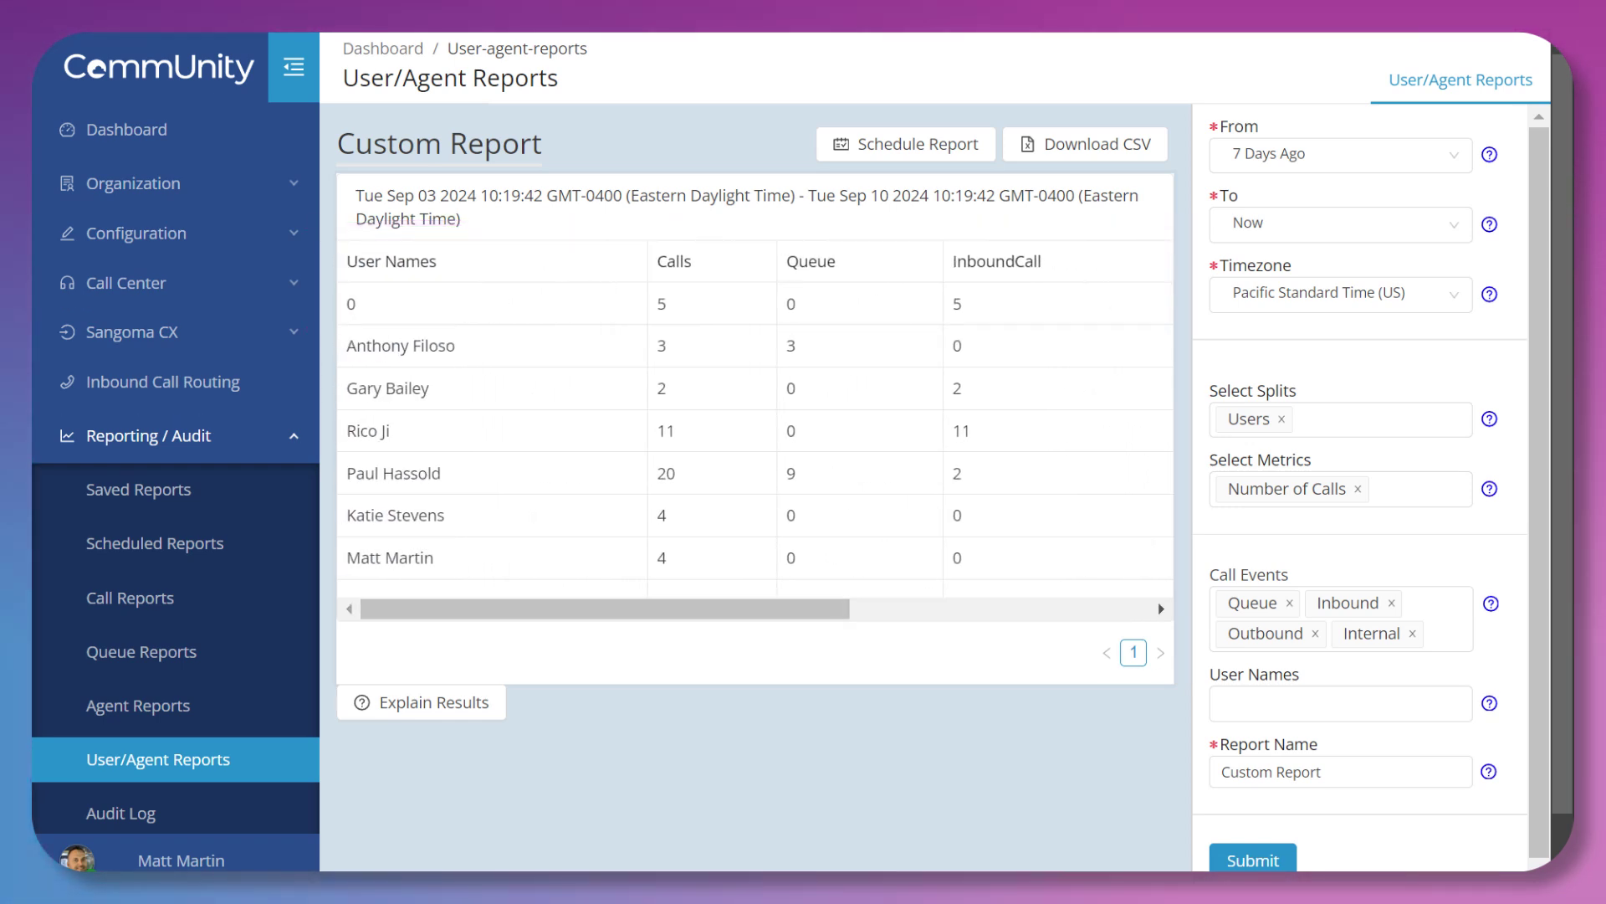
- Review the full list of metrics available for the User/Agent Reports, leaving the selection as it is
left_click(1423, 496)
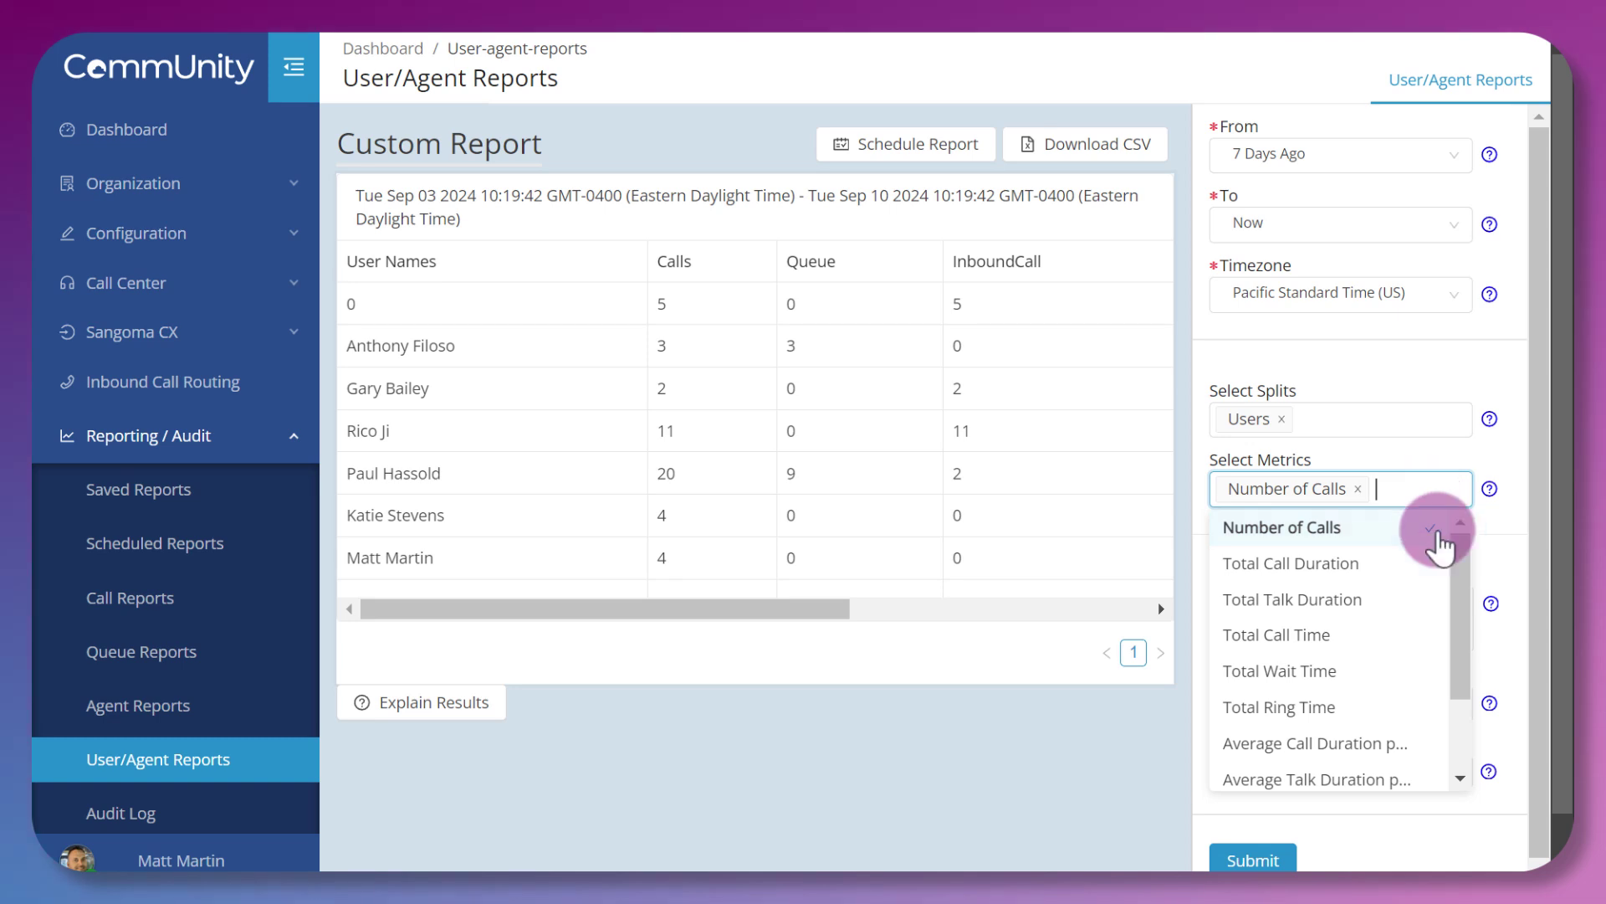
left_click_drag(1456, 559, 1455, 623)
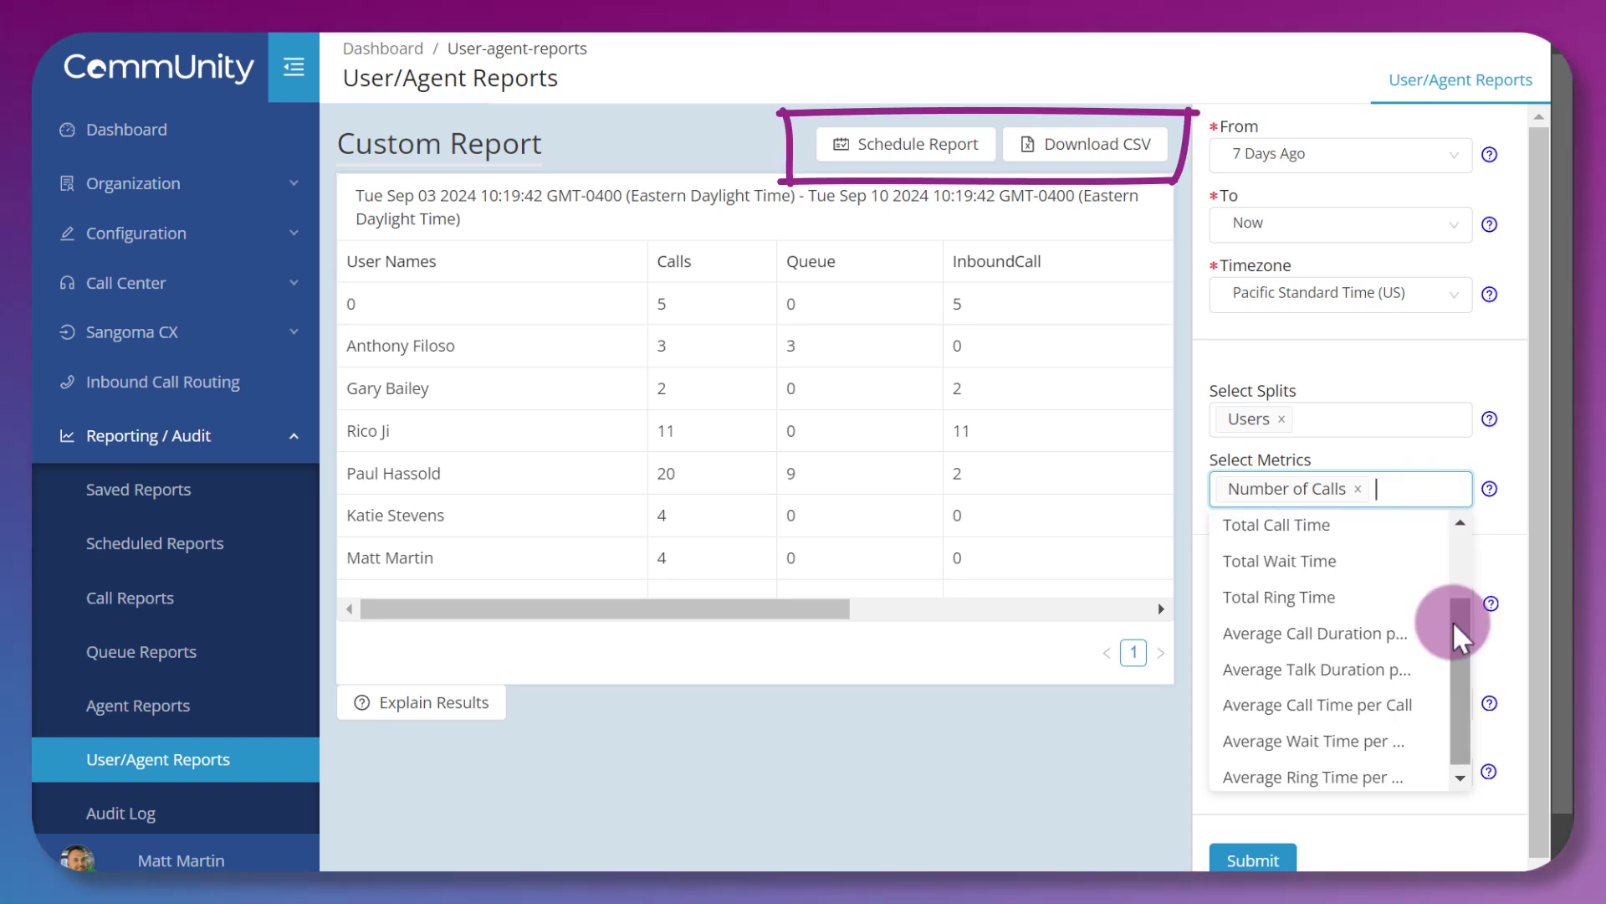
left_click_drag(1452, 621, 1417, 423)
left_click(1432, 453)
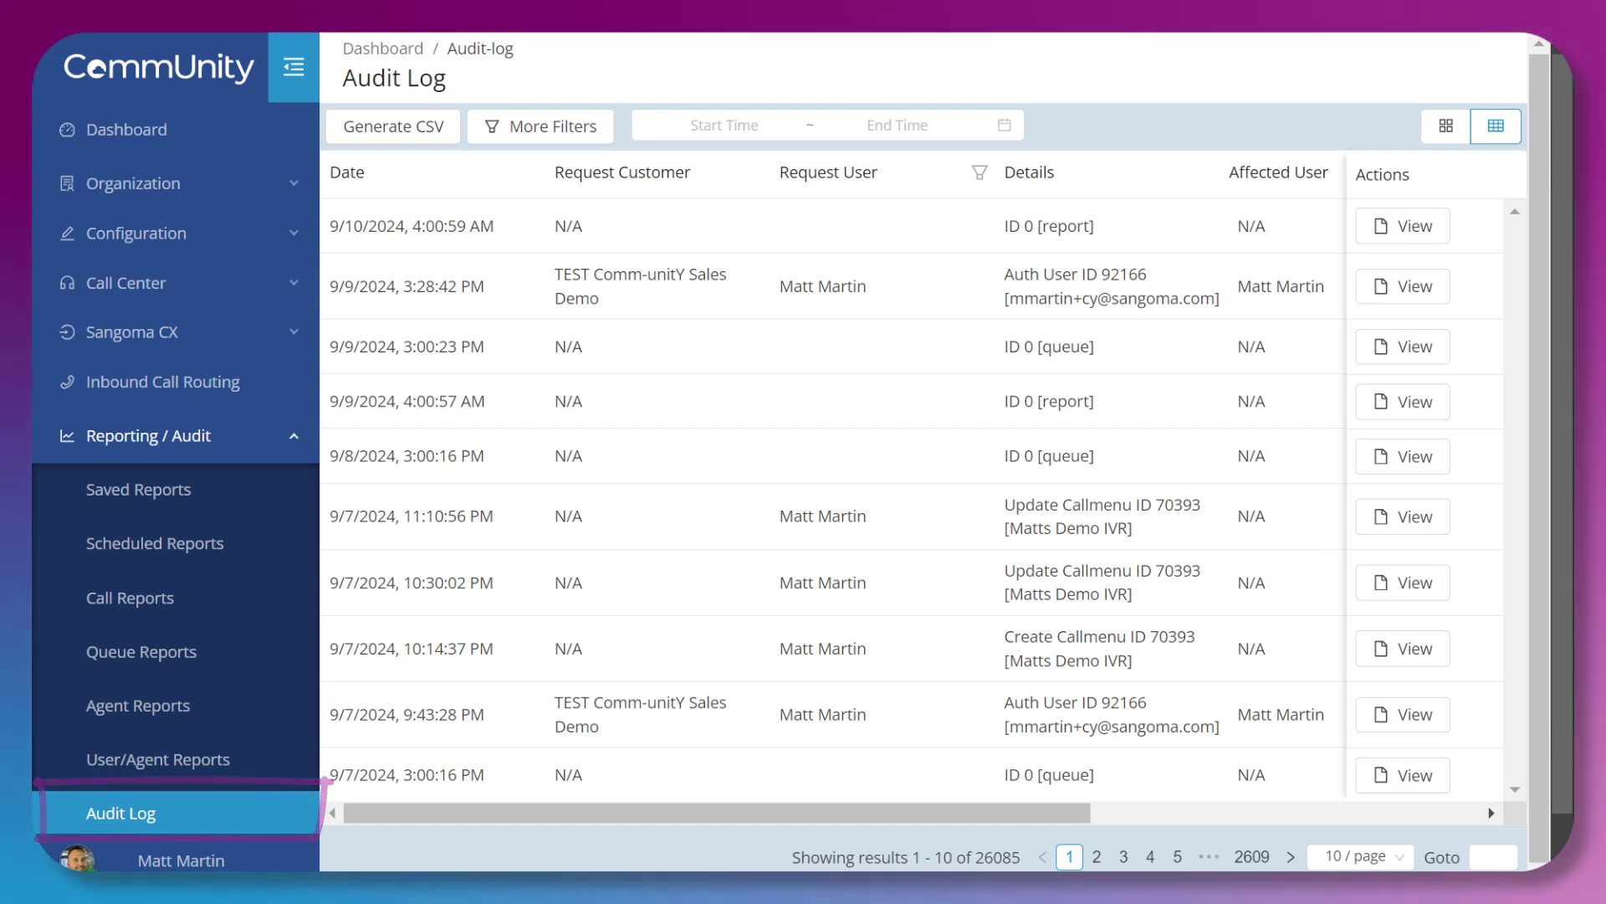
- Review the remaining Audit Log columns, and view the request details of the newest log entry
scroll(833, 494, "right", 5)
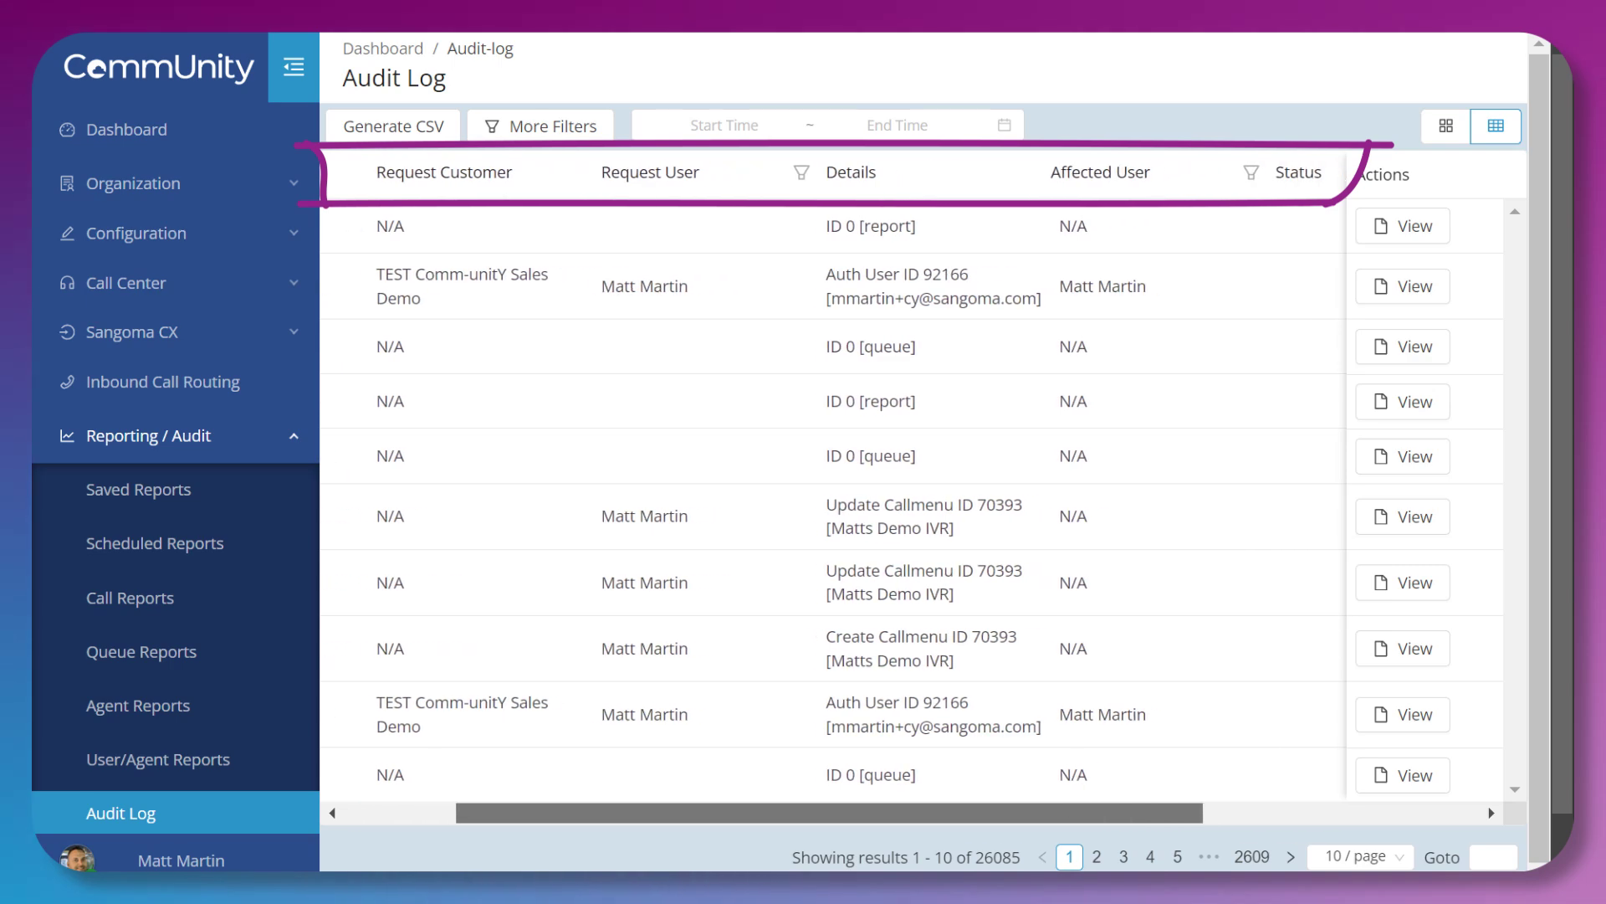
scroll(833, 494, "right", 5)
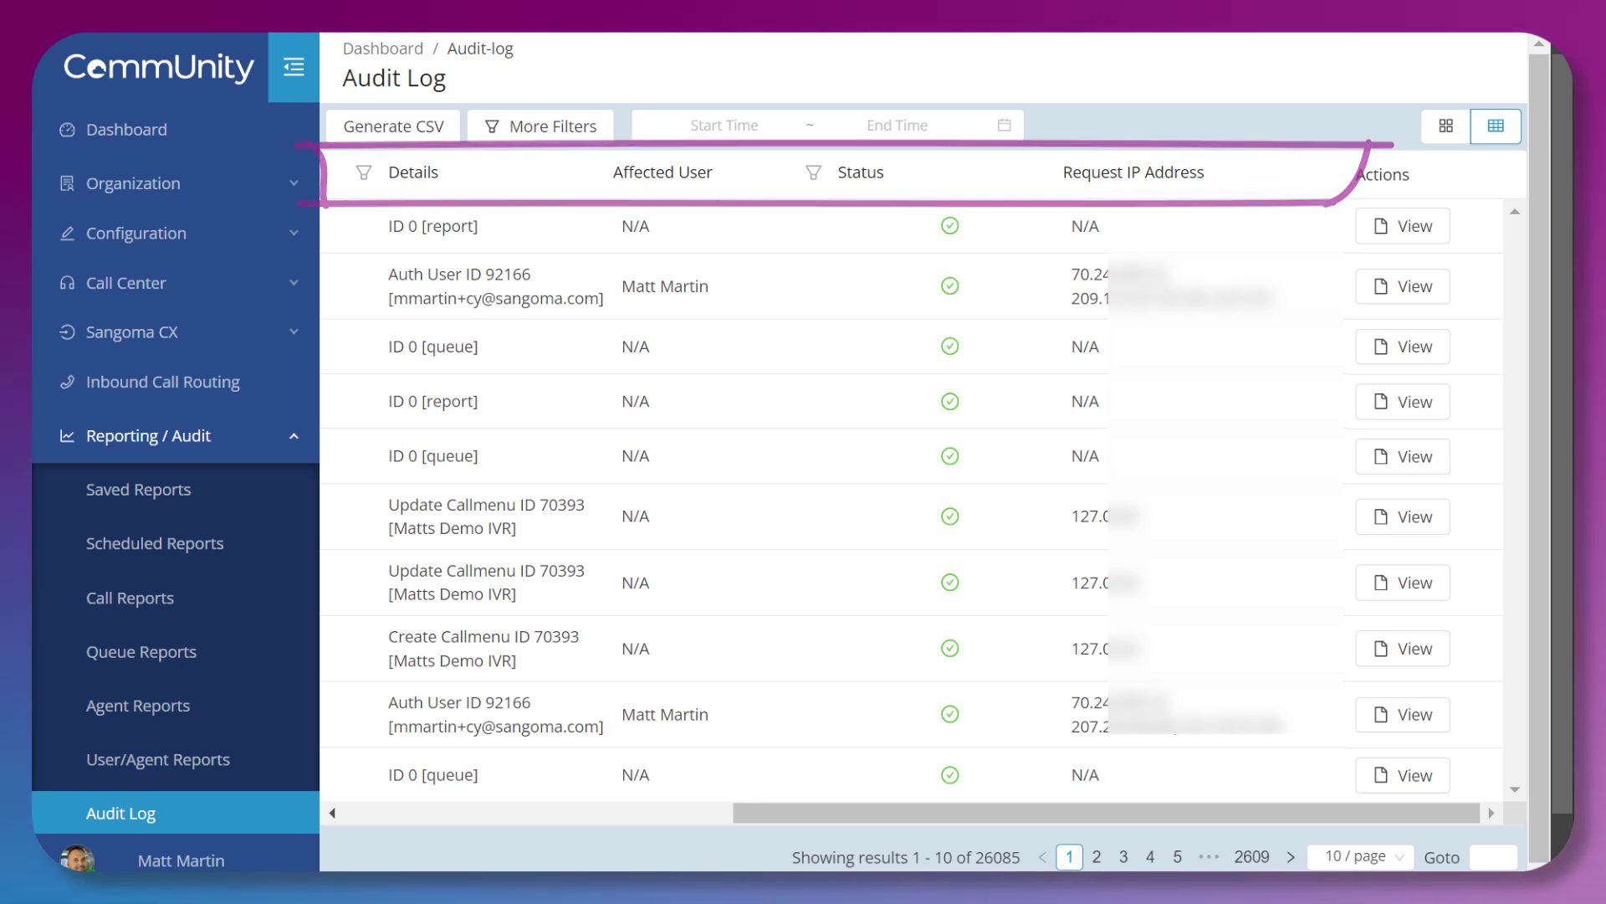
left_click(1422, 236)
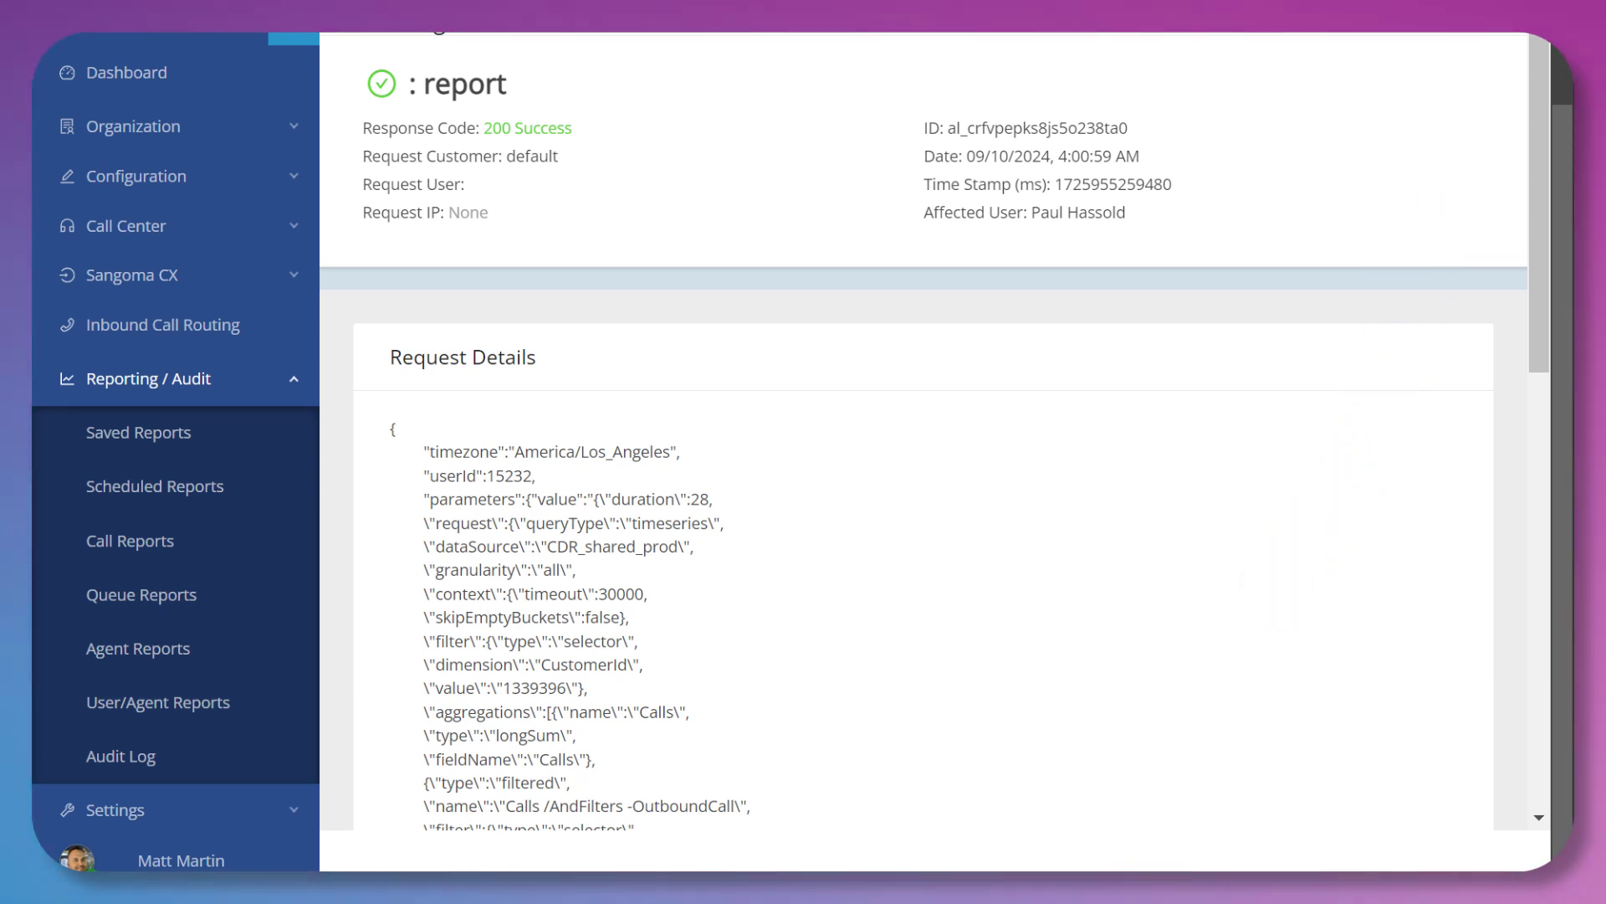
scroll(920, 451, "down", 8)
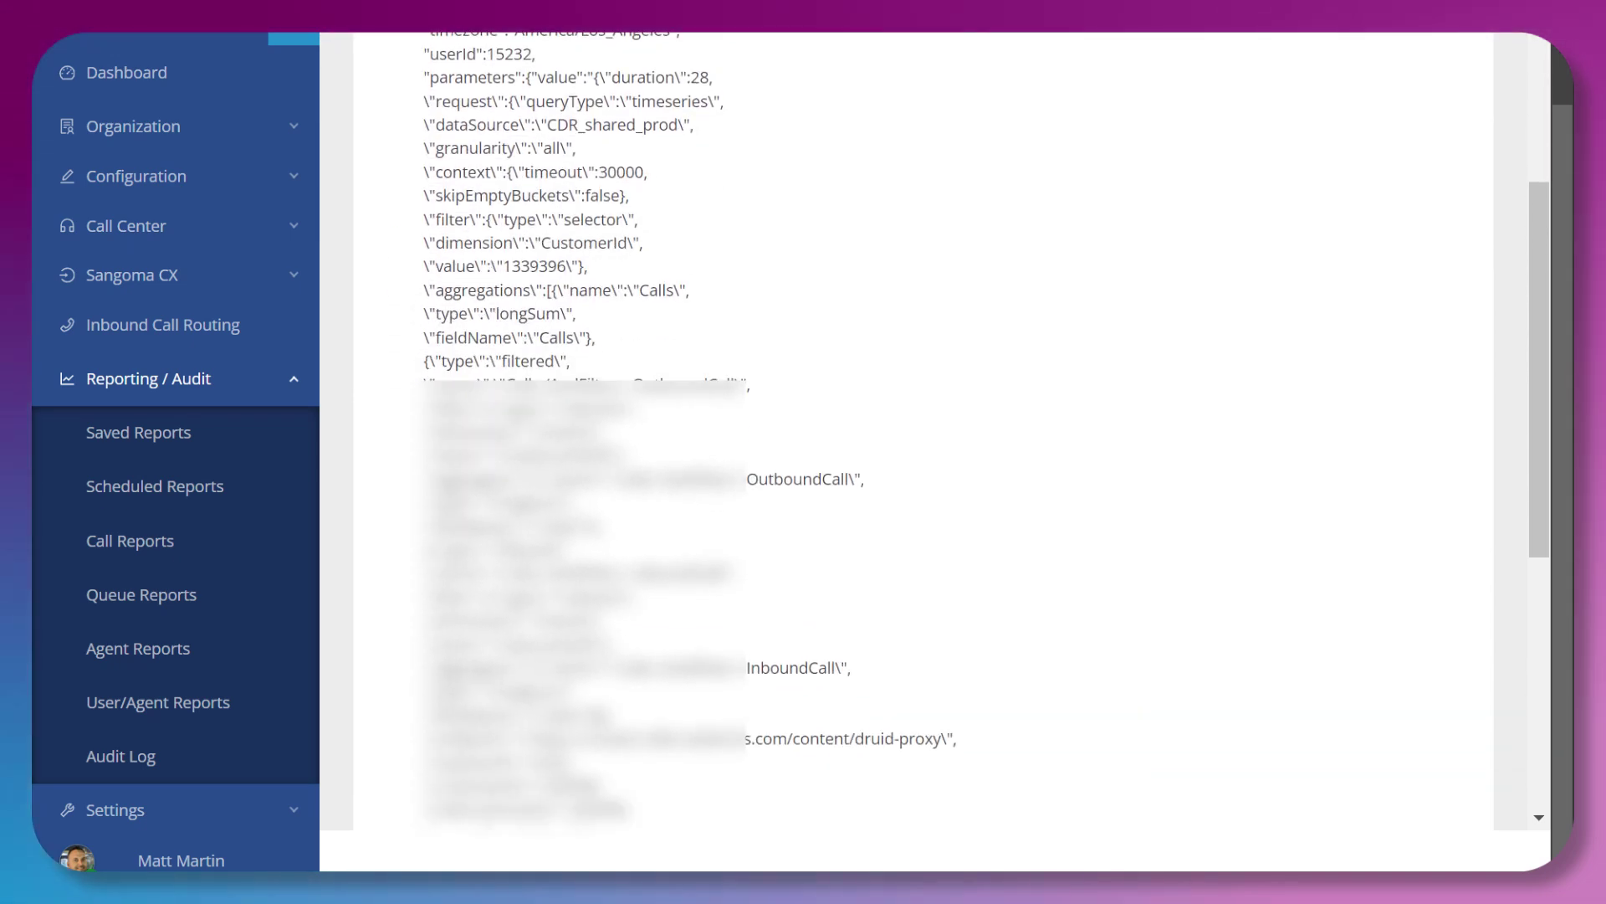